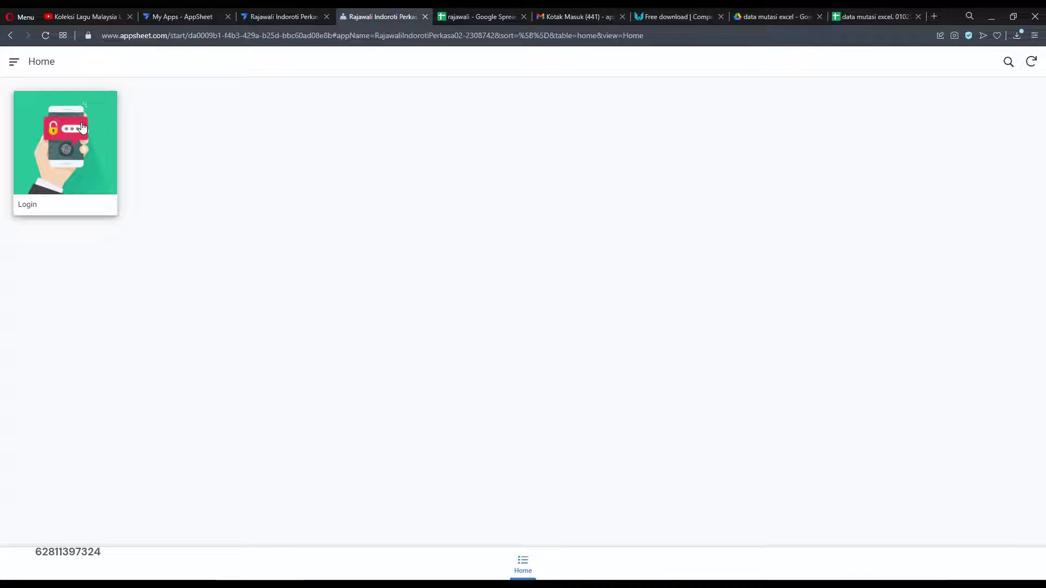
# Log in to the app with the administrator's username and password and save the login form.
pyautogui.click(527, 569)
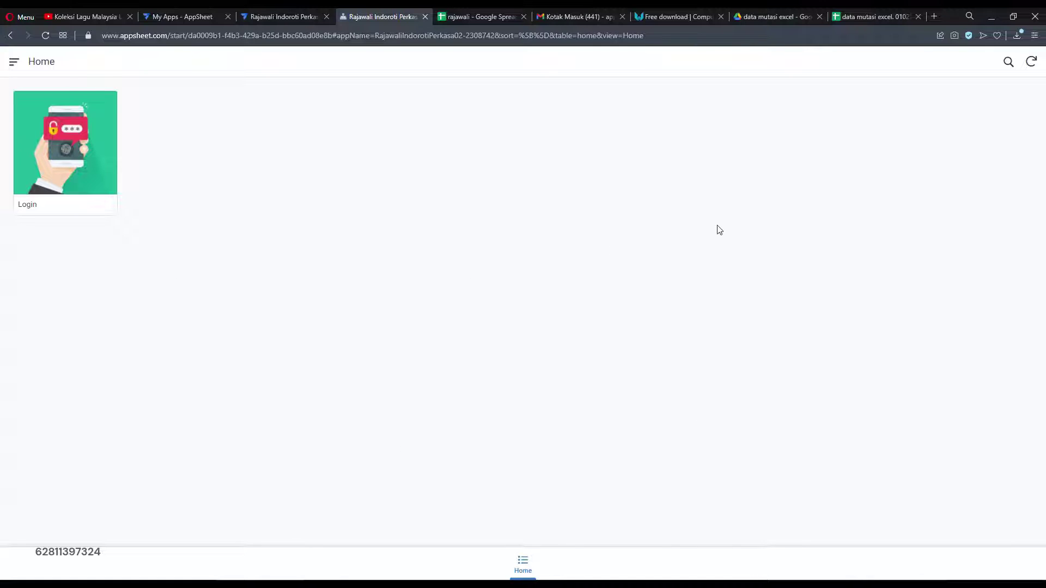
pyautogui.click(90, 161)
pyautogui.click(400, 131)
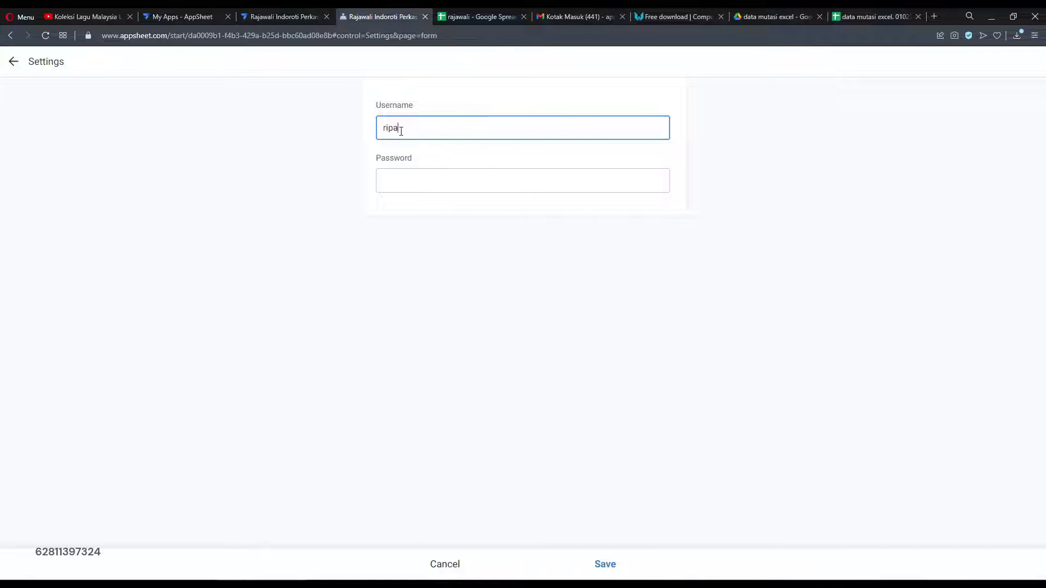
pyautogui.click(419, 184)
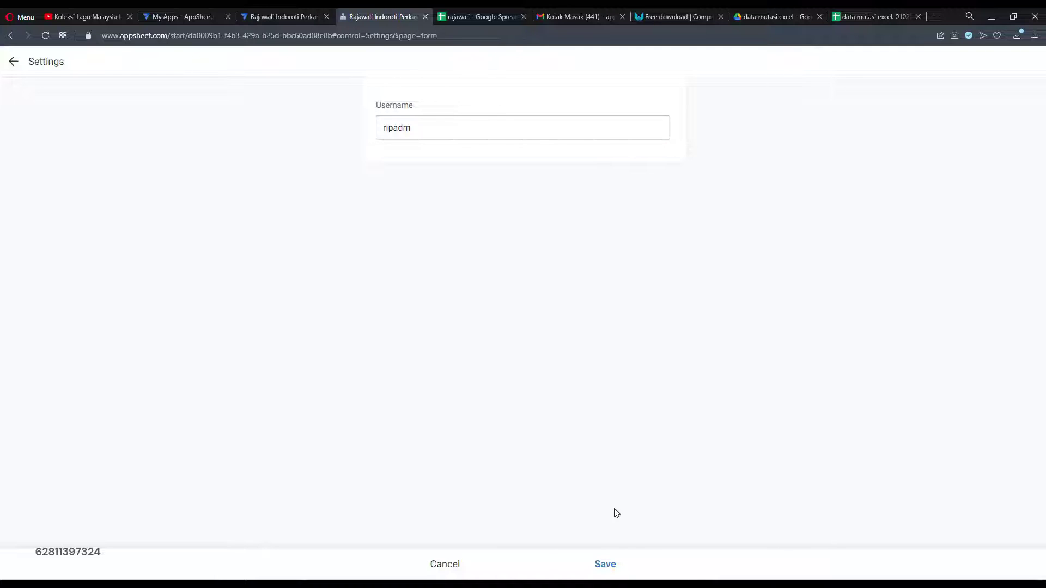
pyautogui.click(604, 564)
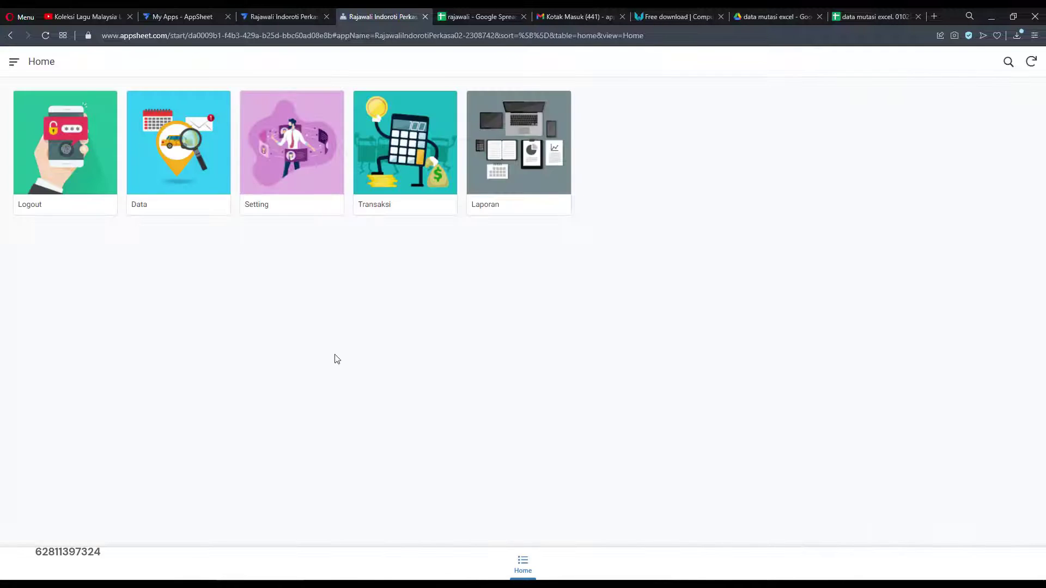
# Open the Data section and view its User list.
pyautogui.click(192, 164)
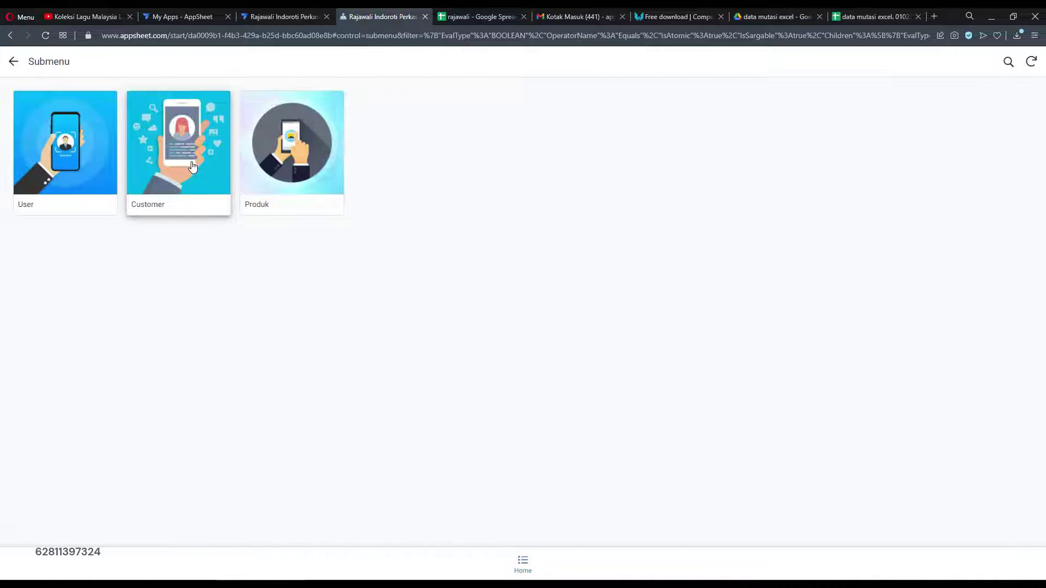
pyautogui.click(68, 152)
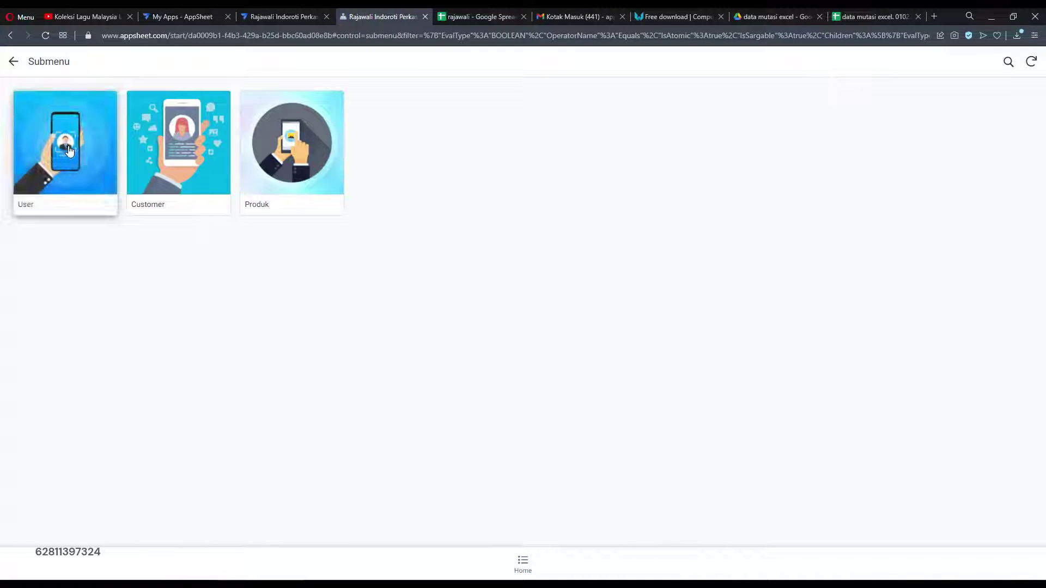
pyautogui.click(14, 63)
# Look through the Customer list, including each customer's city, sales person, day and related sales, and return to the Data section.
pyautogui.click(193, 168)
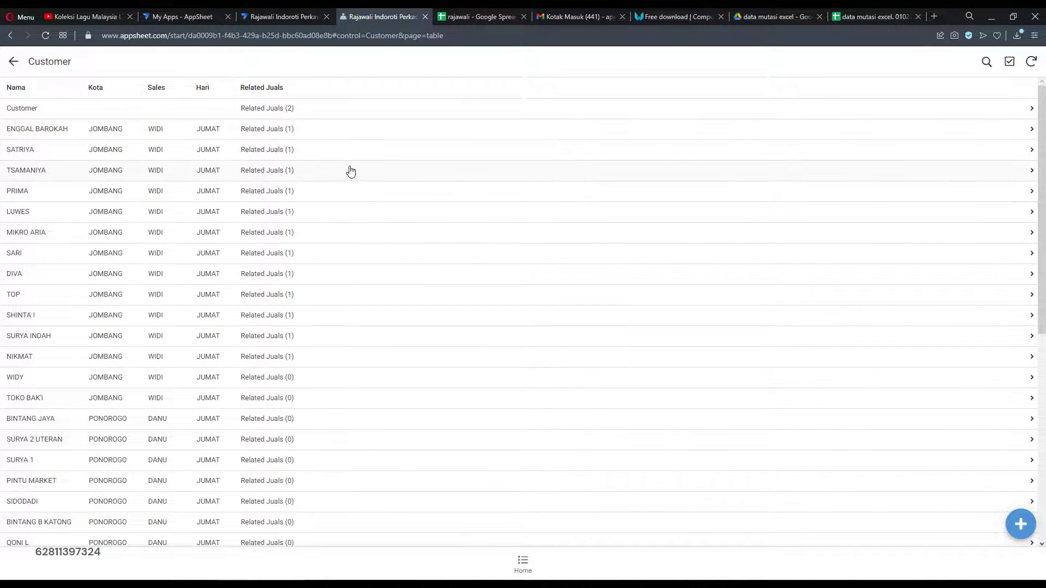
pyautogui.scroll(-2, 344, 195)
pyautogui.scroll(-5, 332, 209)
pyautogui.scroll(8, 324, 220)
pyautogui.scroll(-6, 187, 301)
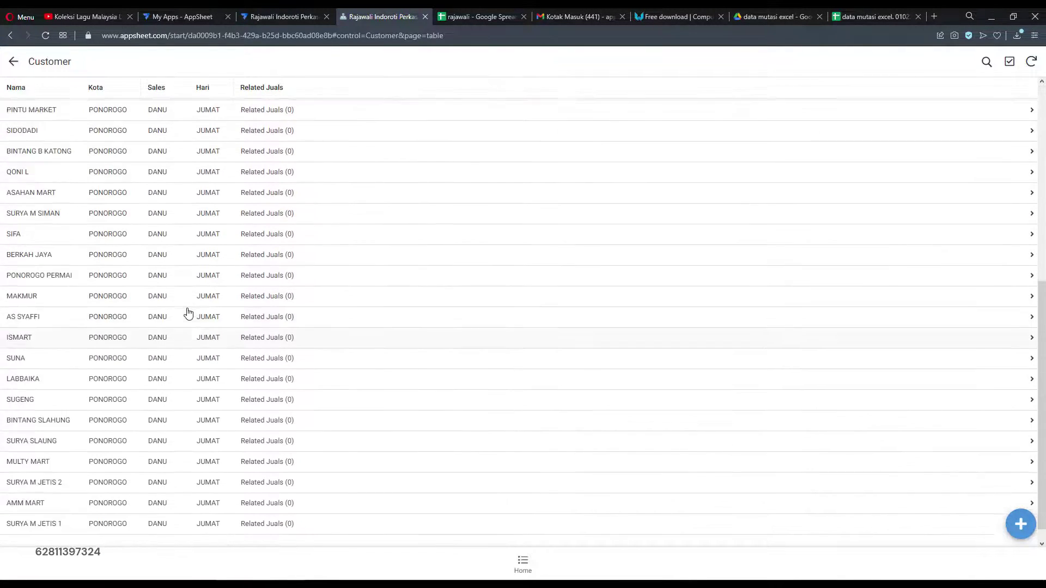
pyautogui.scroll(6, 187, 313)
pyautogui.click(13, 61)
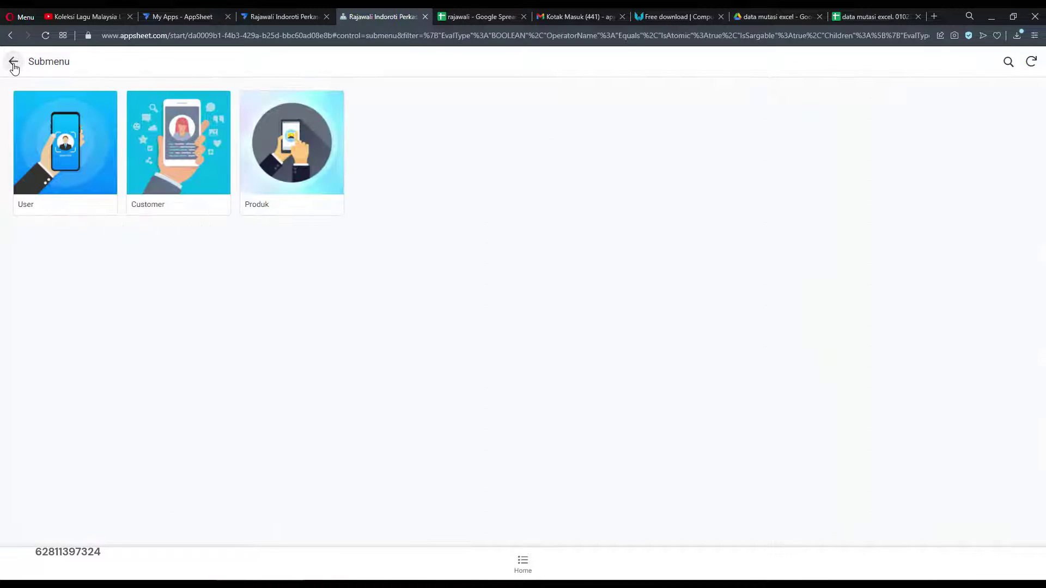
# Examine the Produk table's prices, stock, mutation, sold, return and bonus columns, and return to the Data section.
pyautogui.click(287, 181)
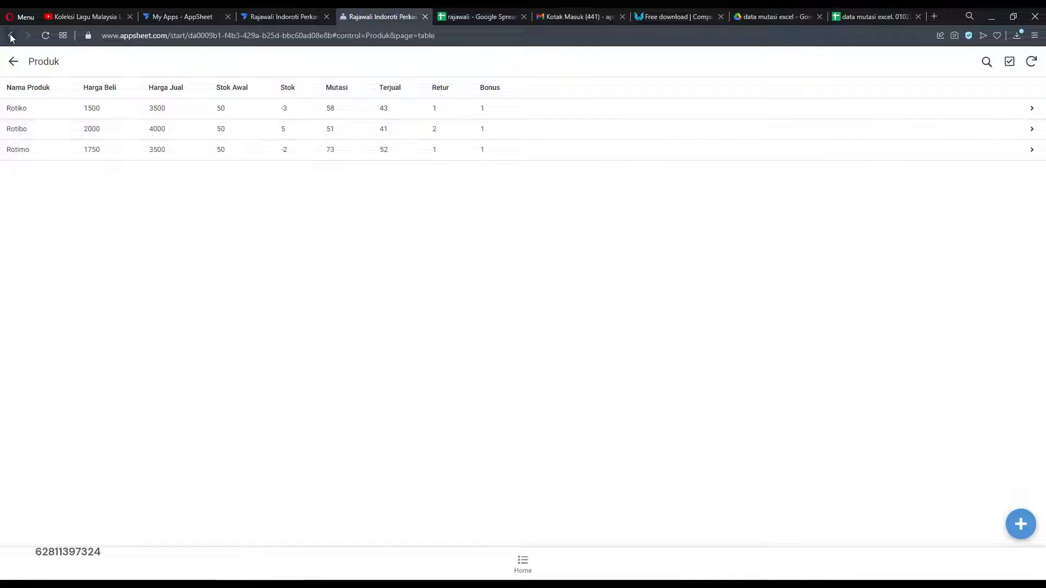
pyautogui.click(13, 61)
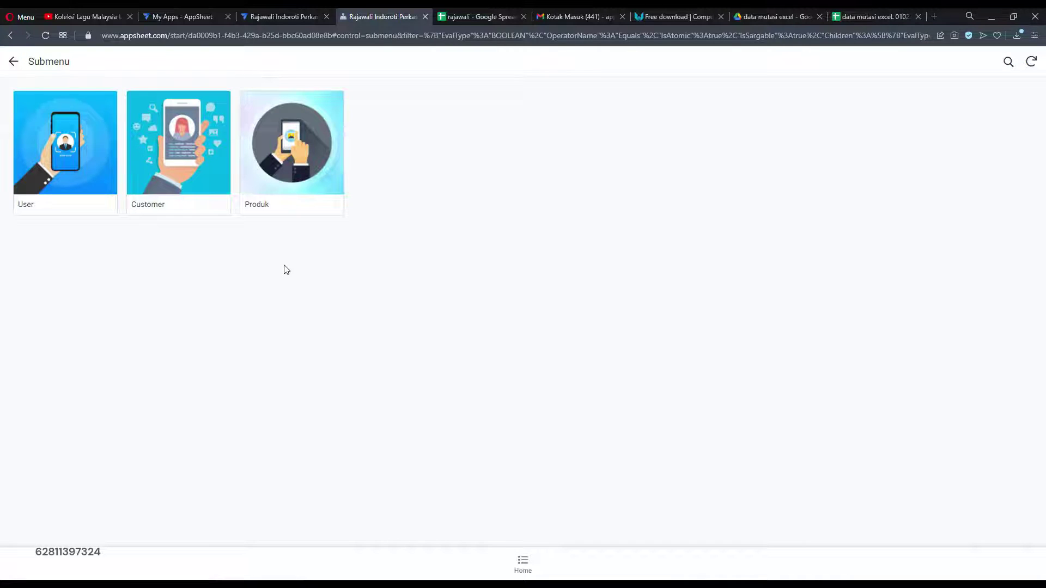
pyautogui.click(295, 162)
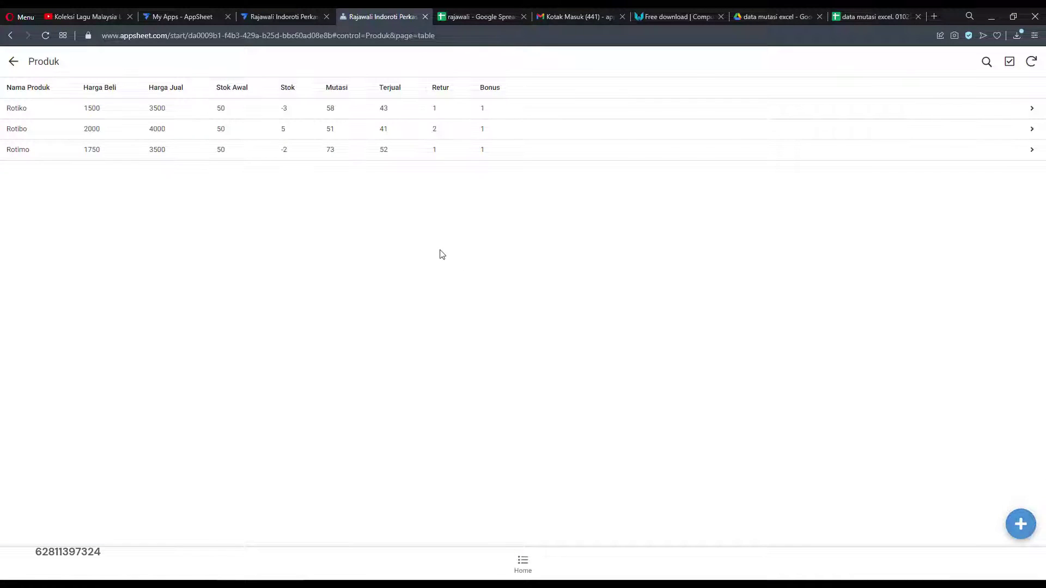
pyautogui.click(14, 64)
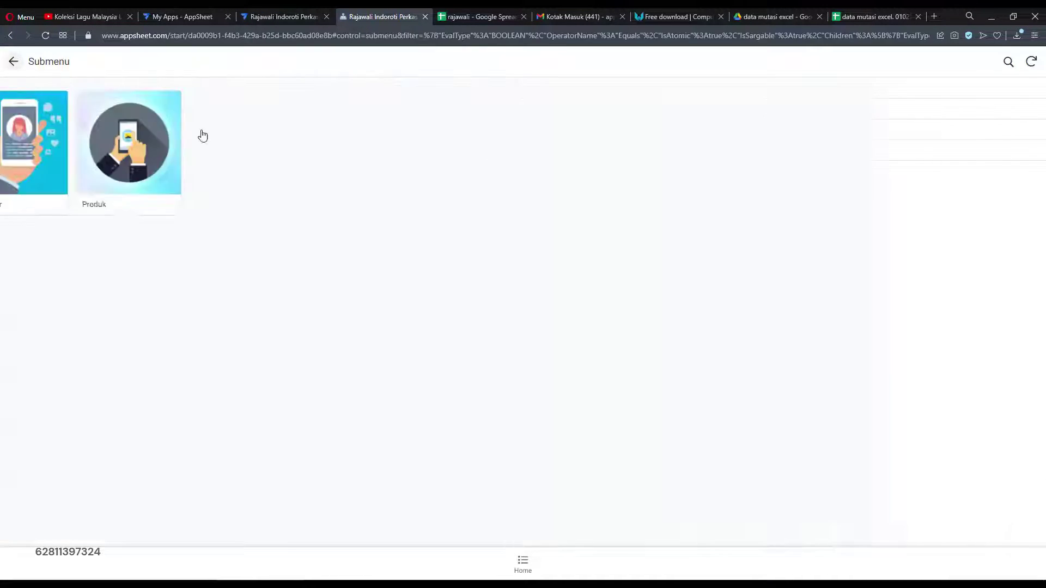
# View the blank form for adding a customer, and return to the home page without saving an entry.
pyautogui.click(176, 169)
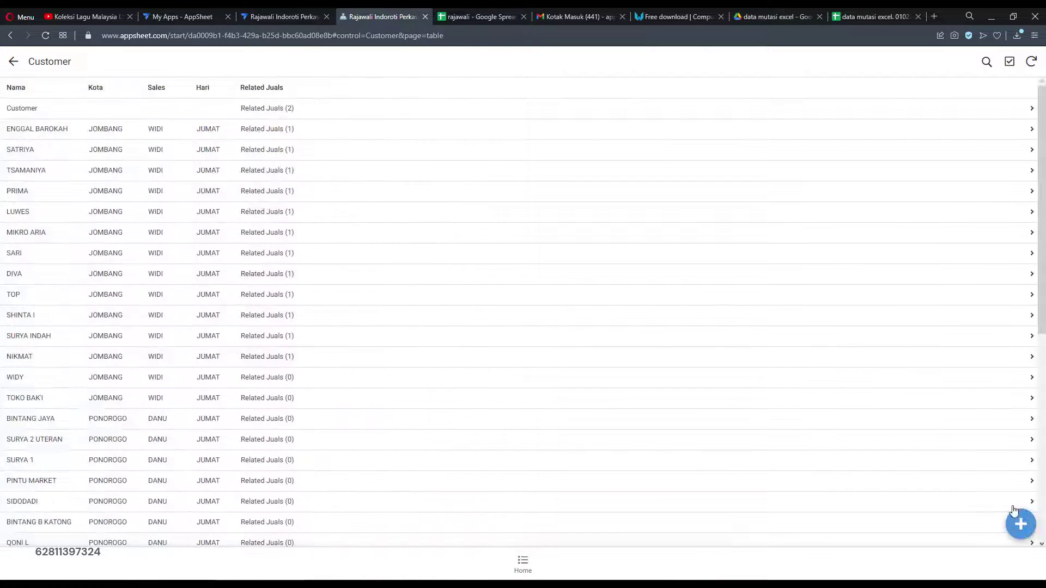
pyautogui.click(1016, 526)
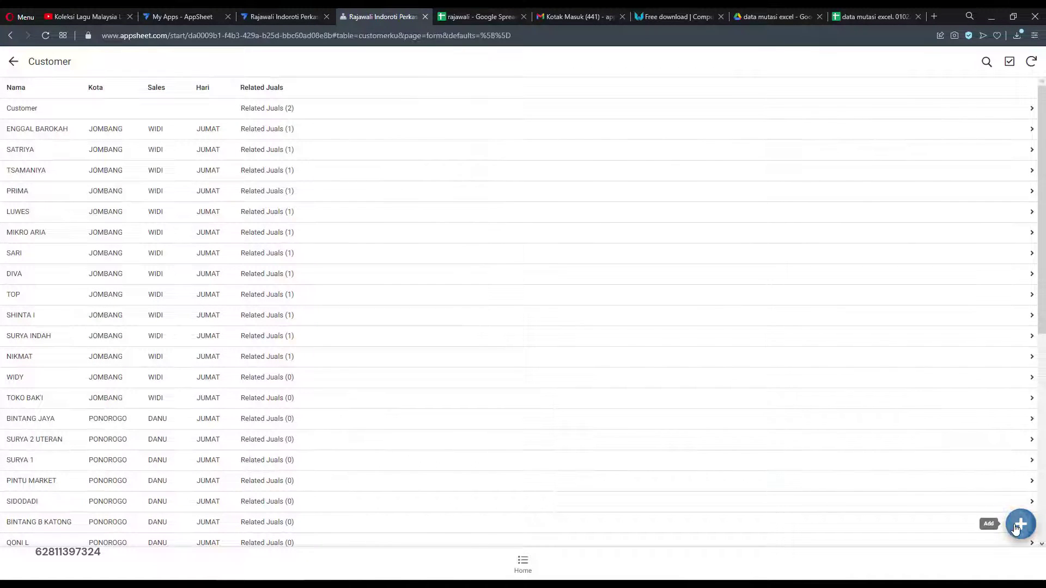
pyautogui.click(14, 64)
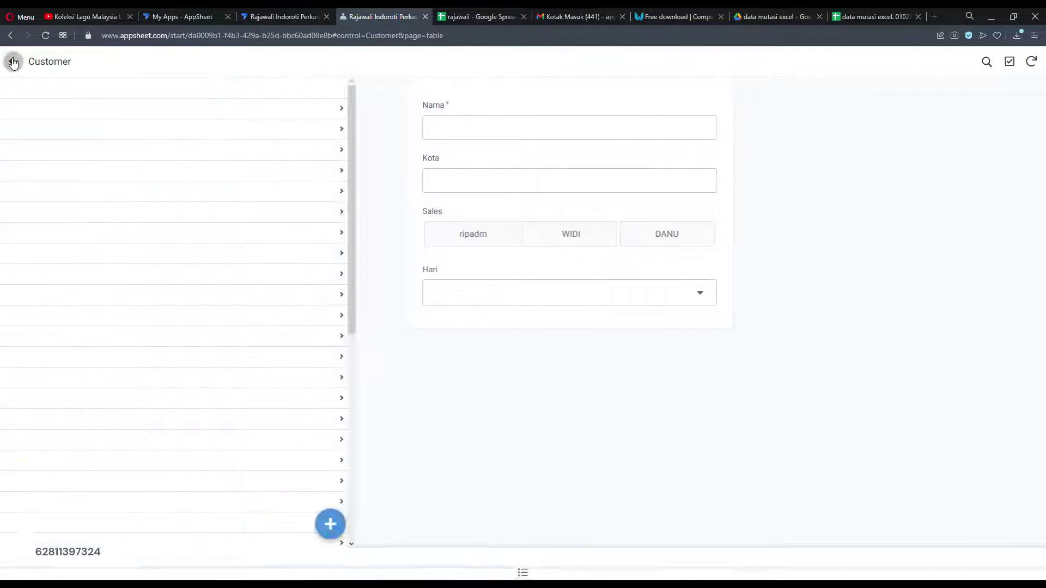
pyautogui.click(13, 64)
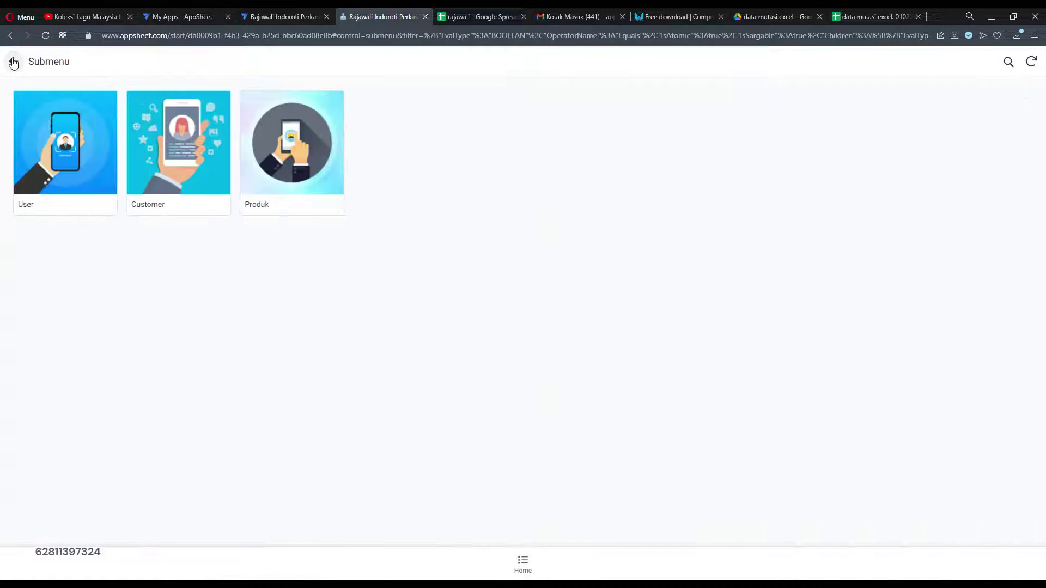
pyautogui.click(14, 63)
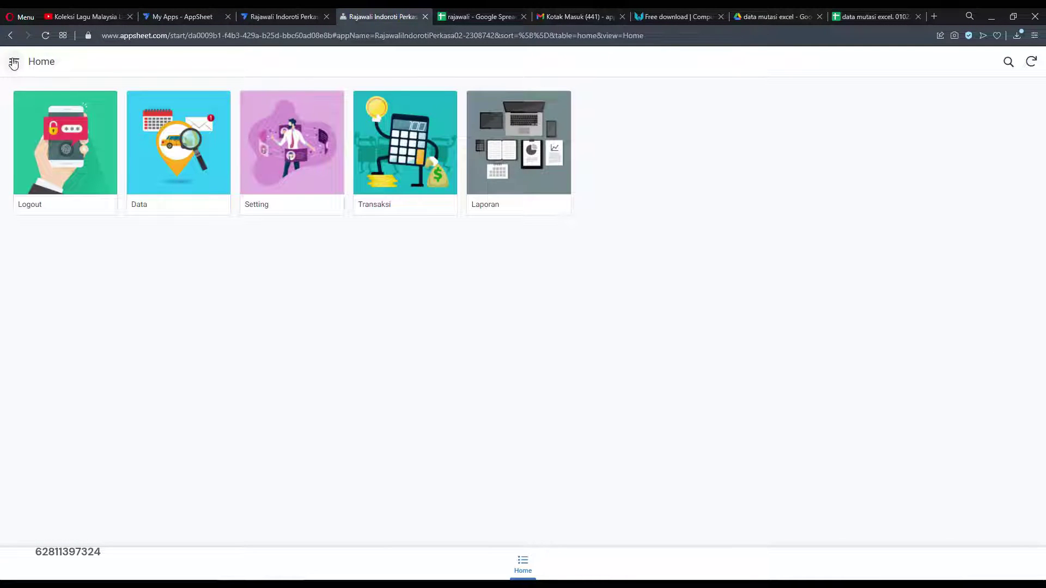
# Open the Setting section and review the Edit Menu table of labels, views, submenus and icons.
pyautogui.click(308, 143)
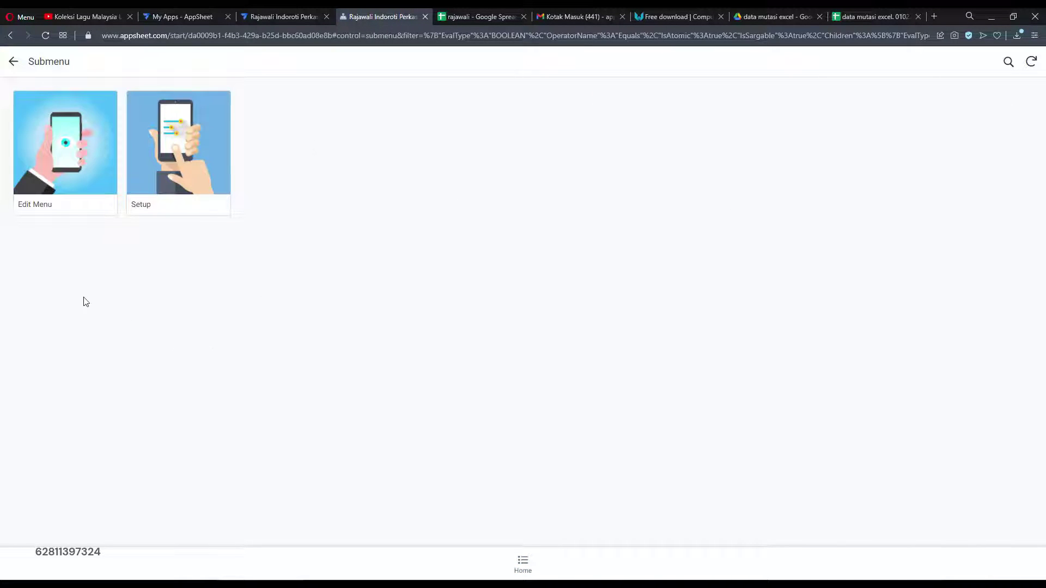
pyautogui.click(92, 129)
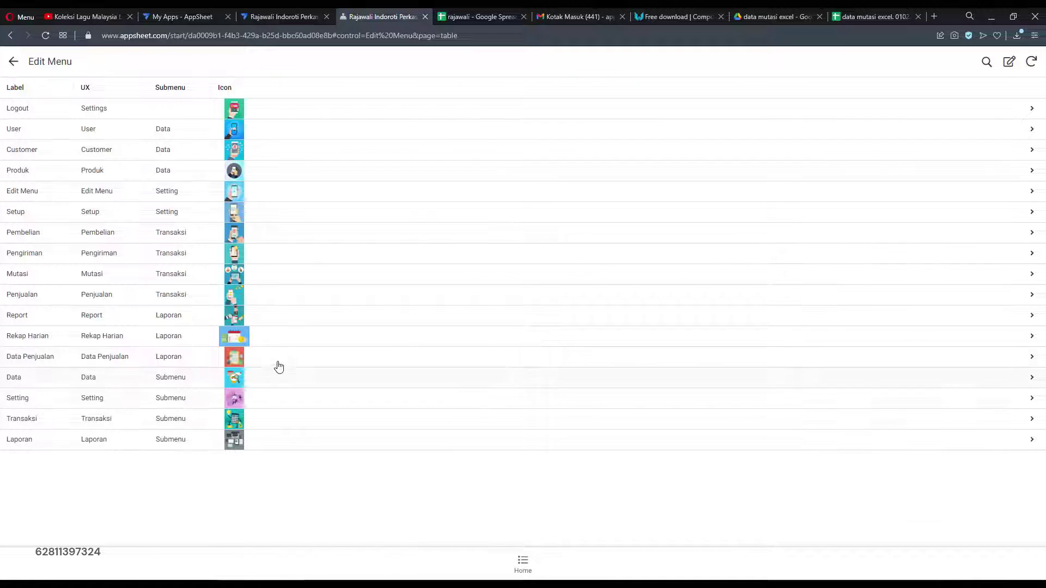
pyautogui.click(12, 62)
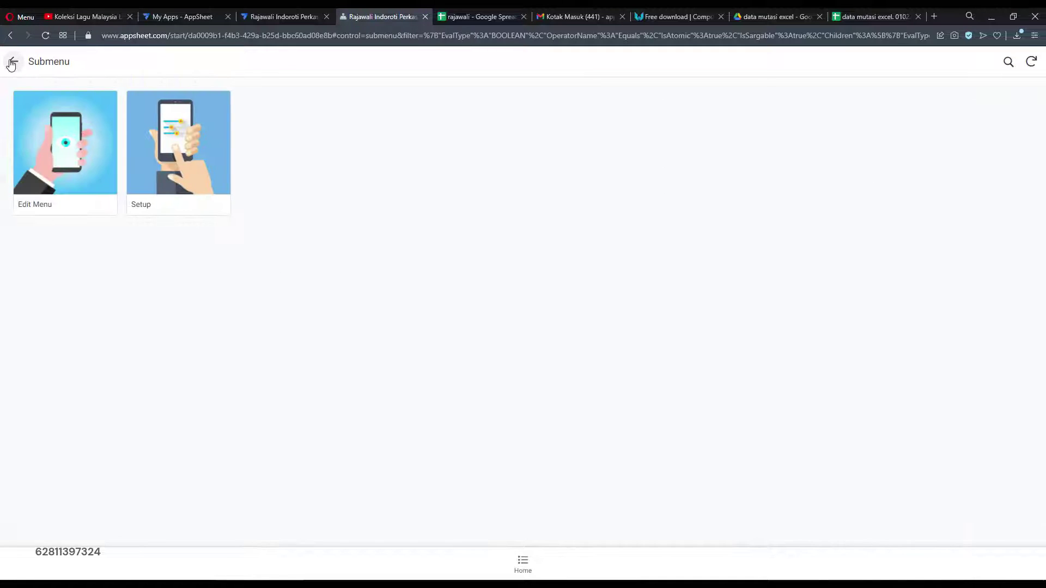
# Open a new entry form in Setup and examine the options offered for Menu and Tombol.
pyautogui.click(192, 157)
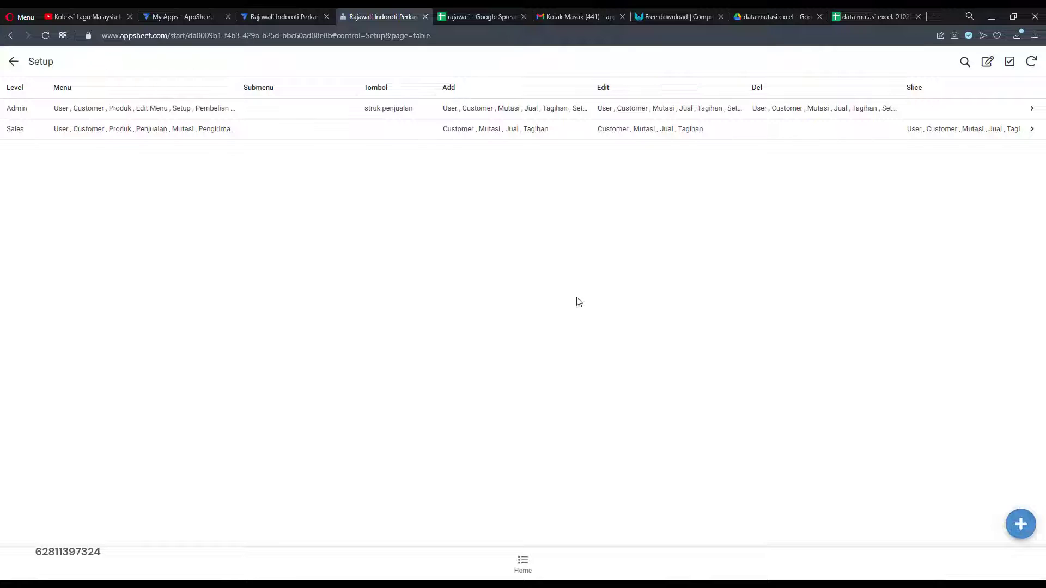
pyautogui.click(1021, 525)
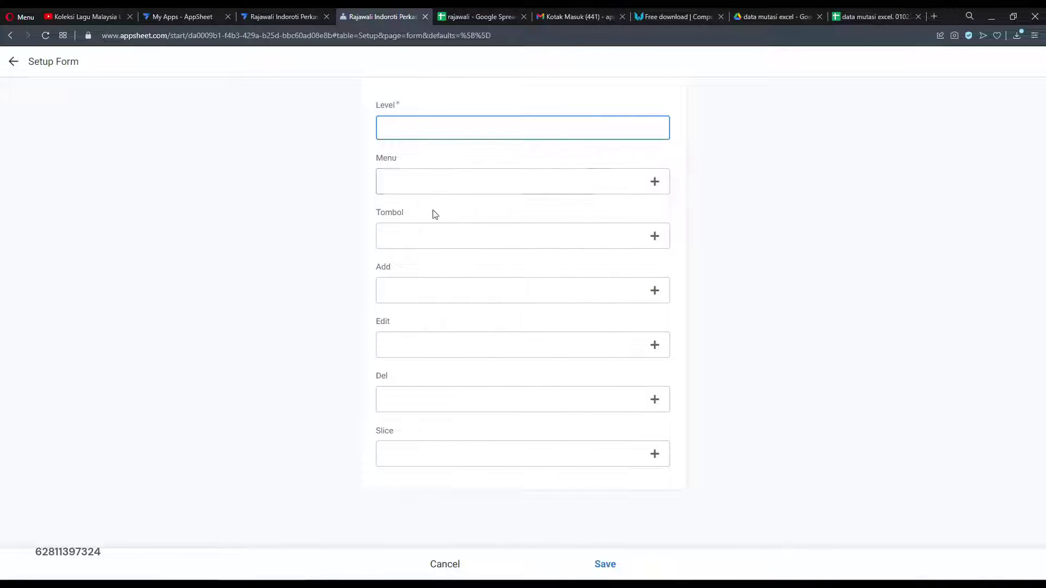
pyautogui.click(656, 183)
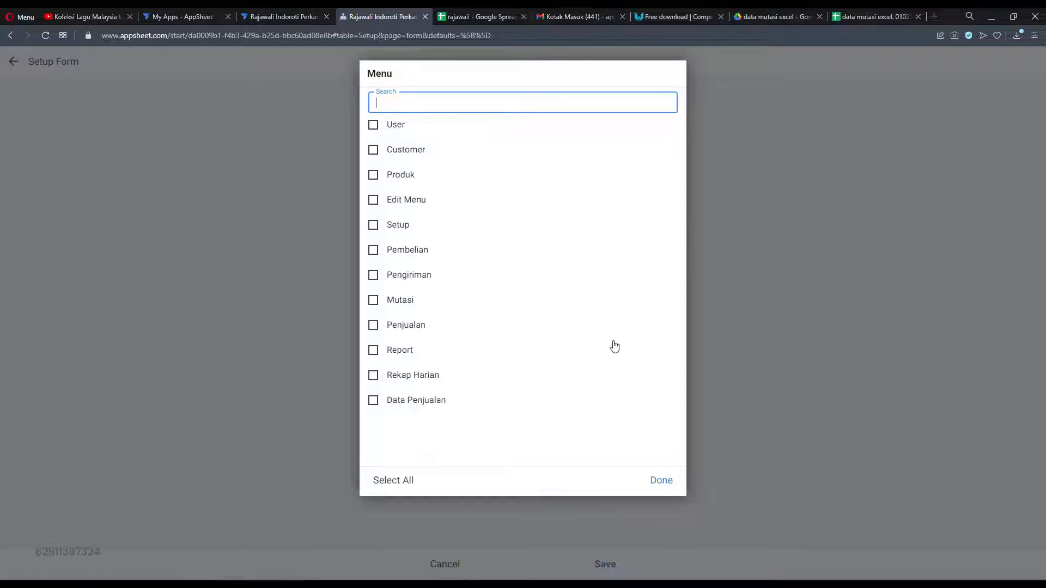
pyautogui.click(796, 204)
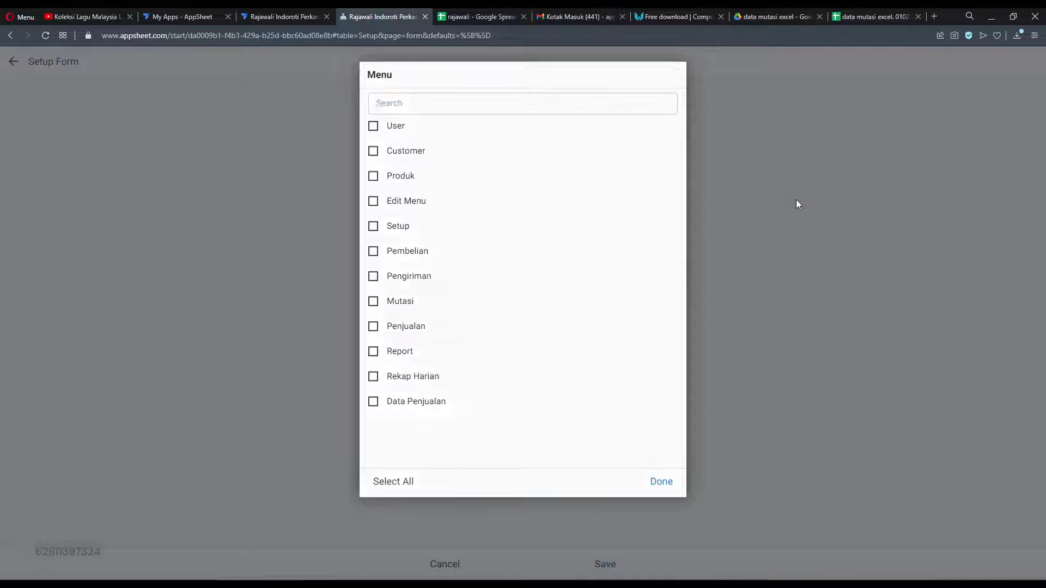
pyautogui.click(650, 238)
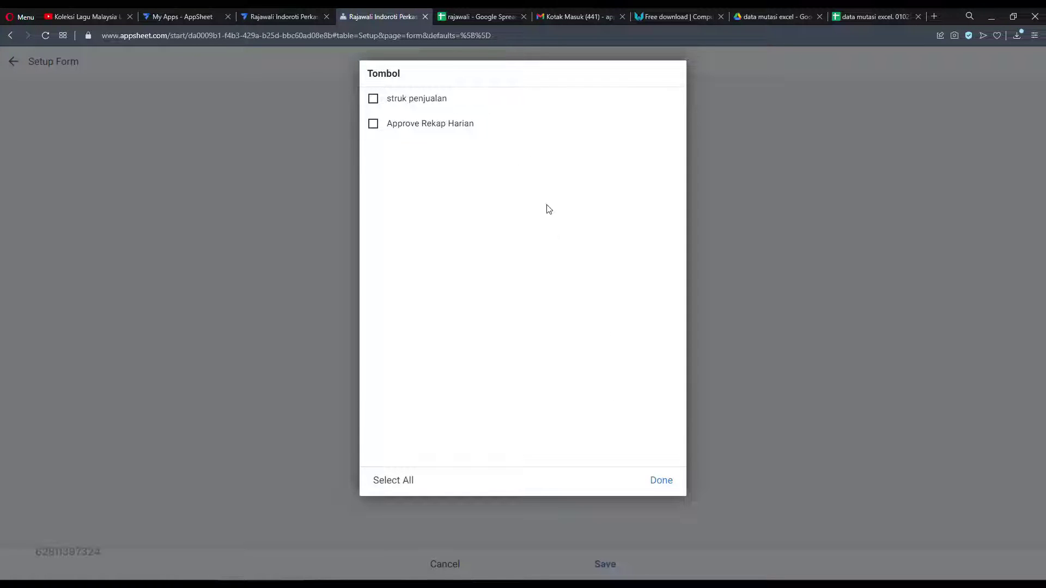
pyautogui.click(660, 481)
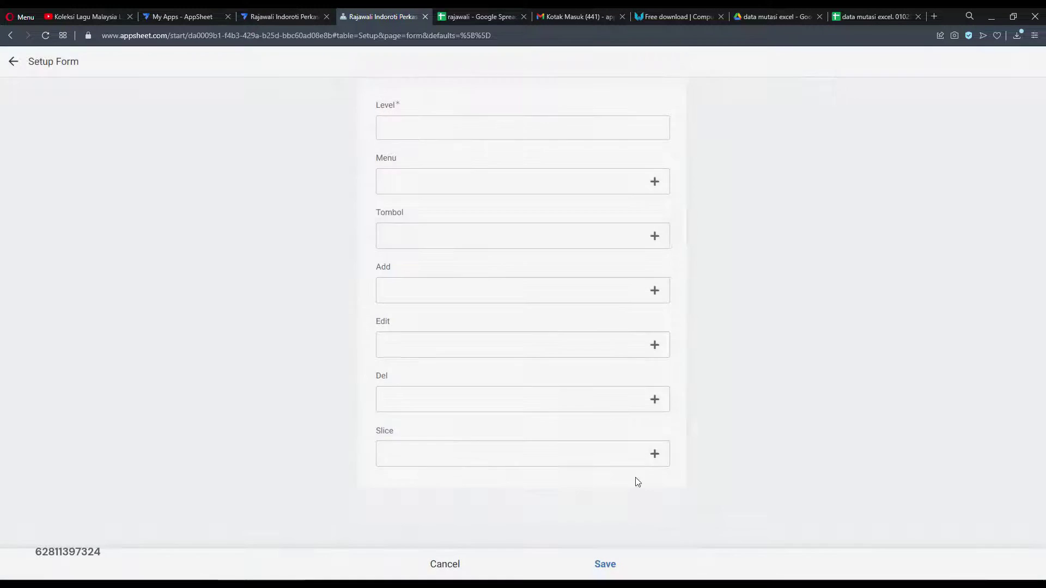
# Examine the Add and Slice options in the new Setup entry, and cancel the form.
pyautogui.click(655, 290)
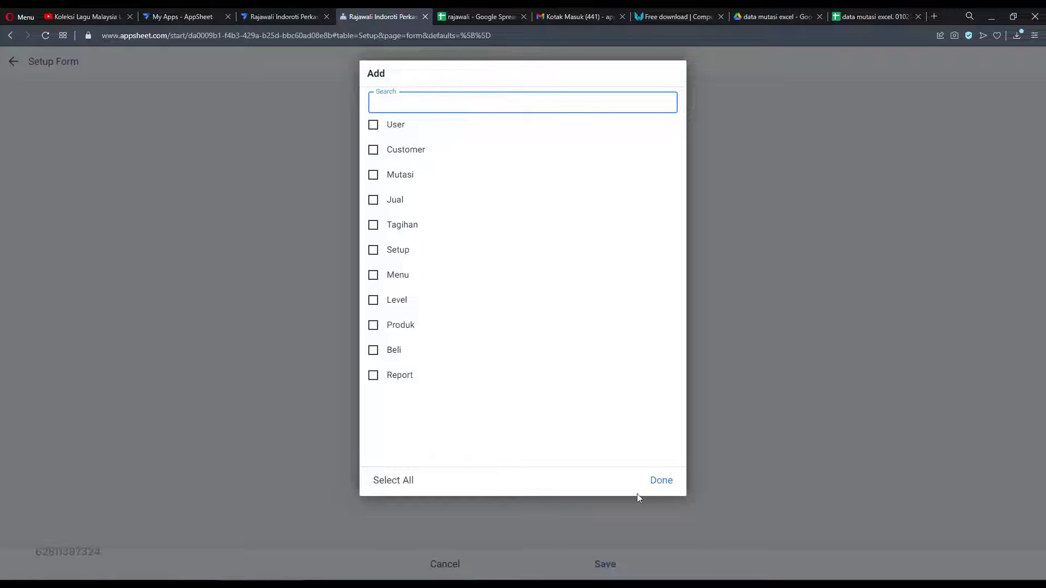
pyautogui.click(665, 481)
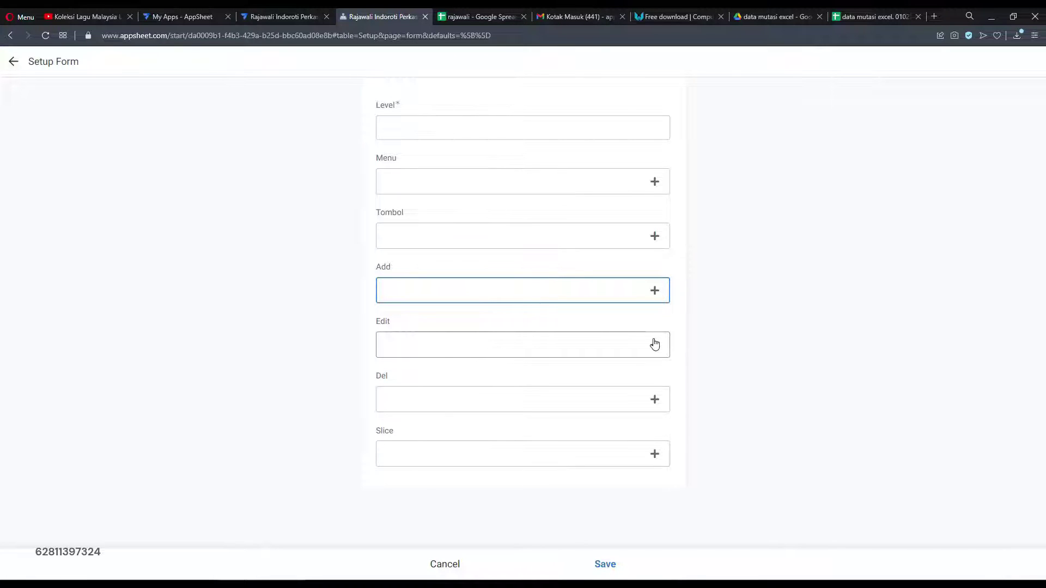
pyautogui.click(654, 454)
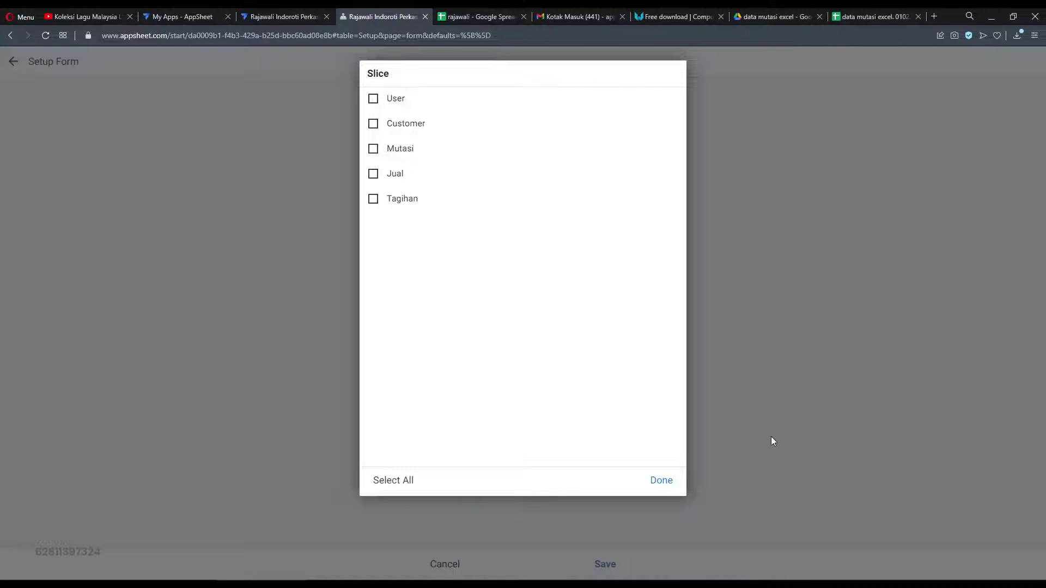
pyautogui.click(661, 480)
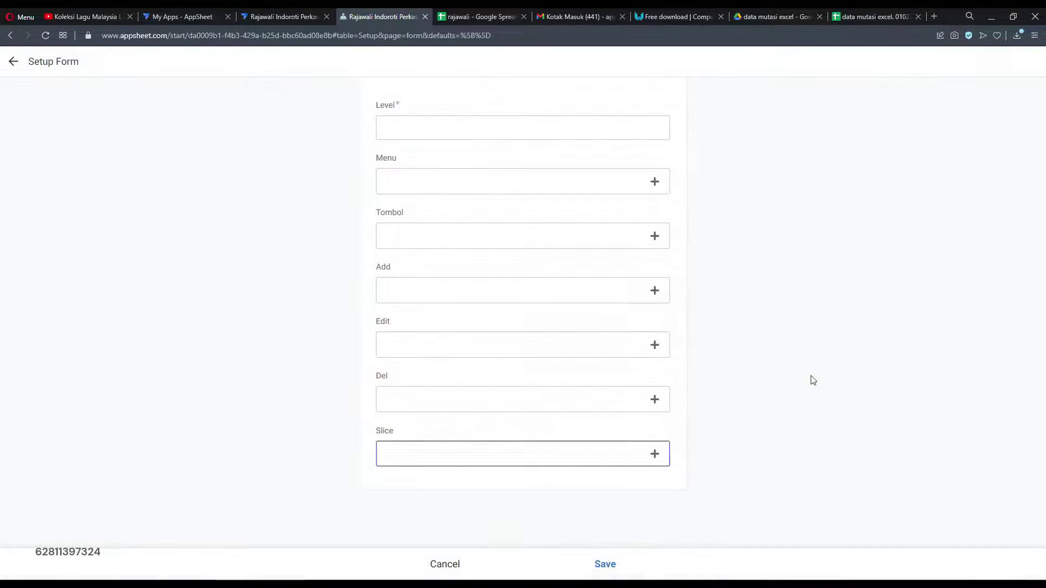
pyautogui.click(439, 563)
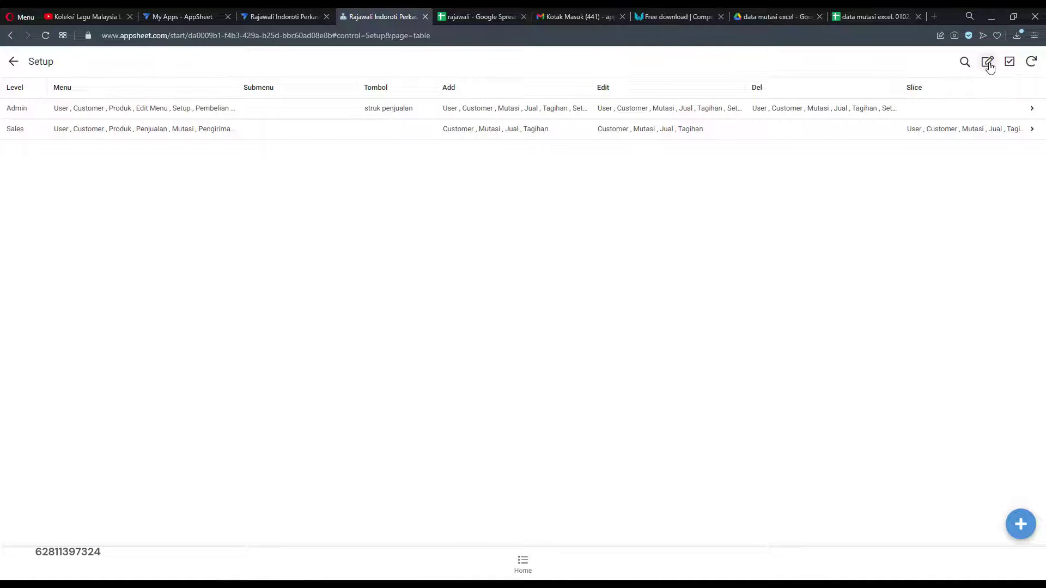
# Open the Setup table for quick editing and examine the Menu selections of the Admin and Sales levels.
pyautogui.click(989, 63)
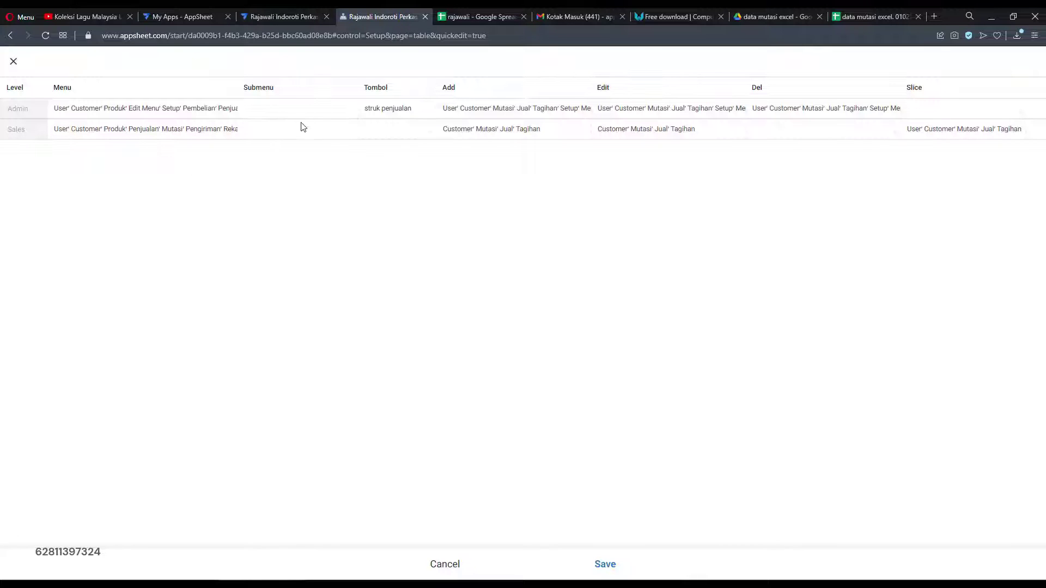
pyautogui.click(129, 110)
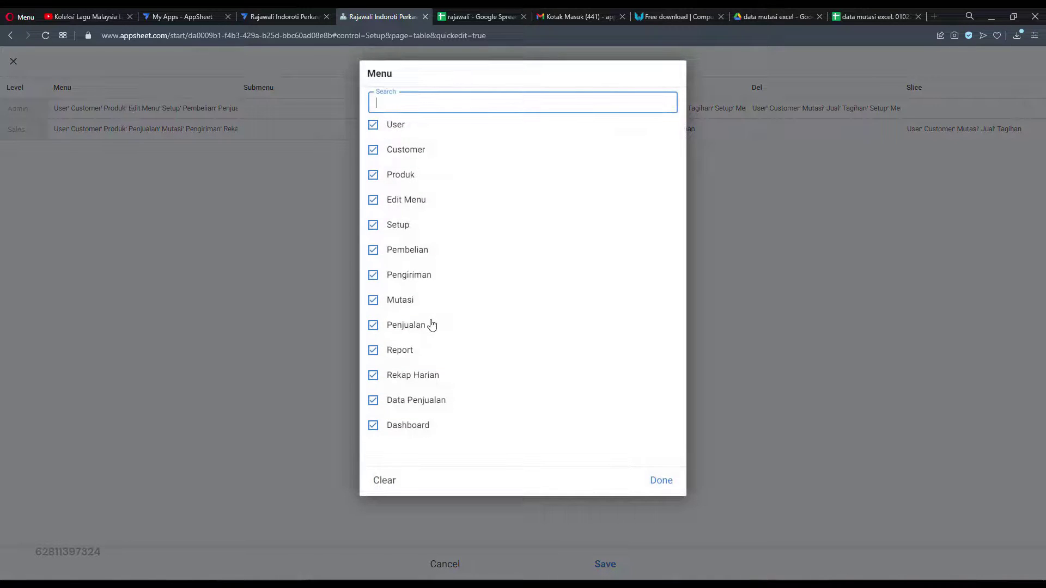
pyautogui.click(662, 480)
pyautogui.click(199, 130)
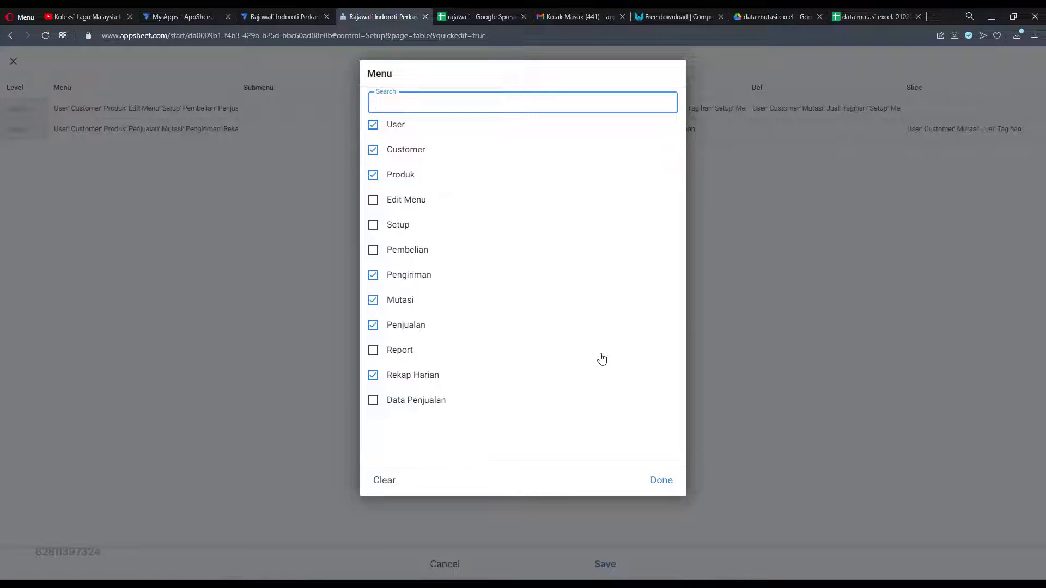
pyautogui.click(664, 483)
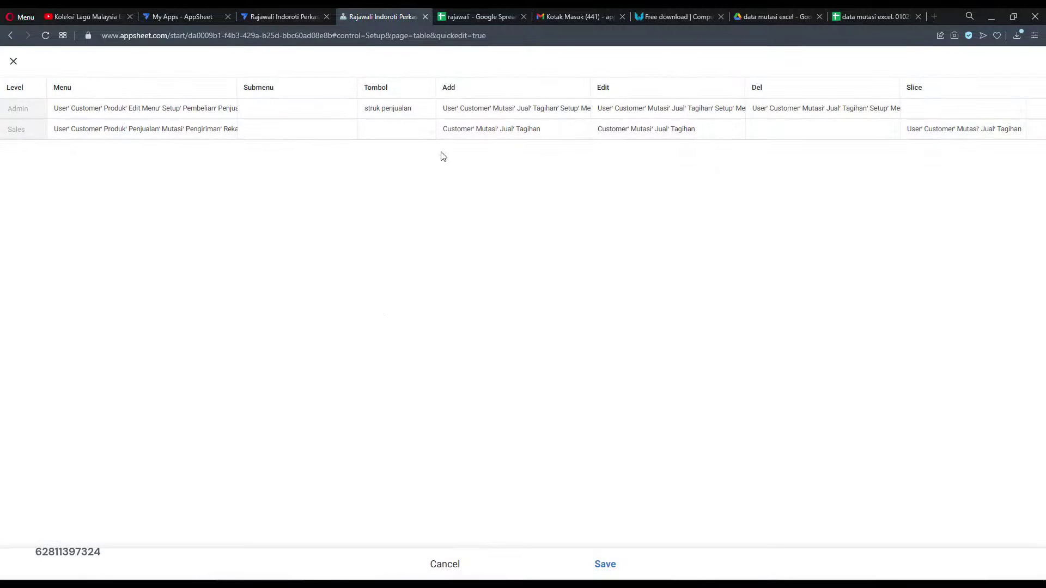
# Examine the Add selections of the Sales level, and save the Setup table before returning to the home page.
pyautogui.click(517, 129)
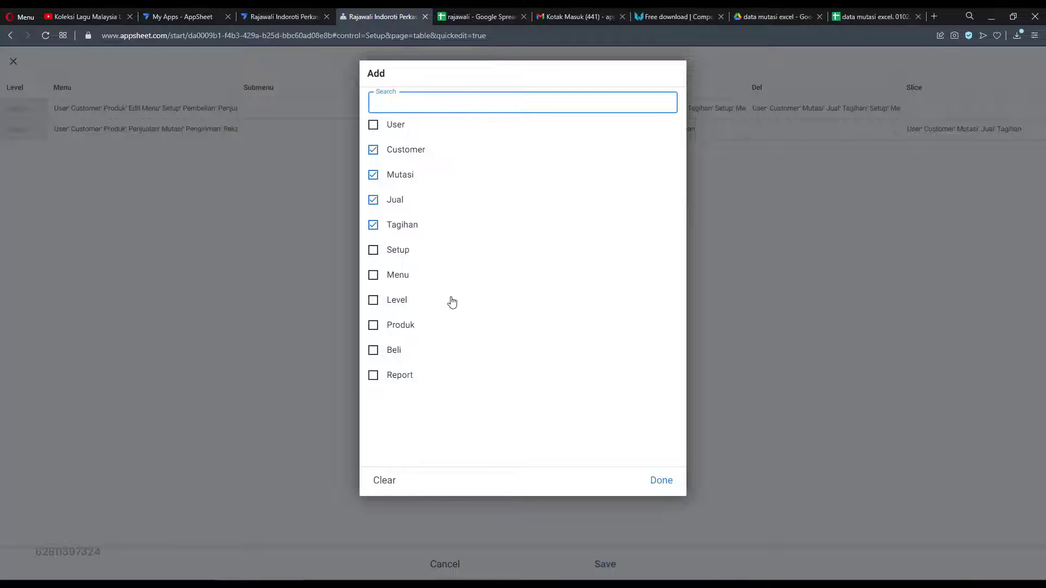
pyautogui.click(662, 487)
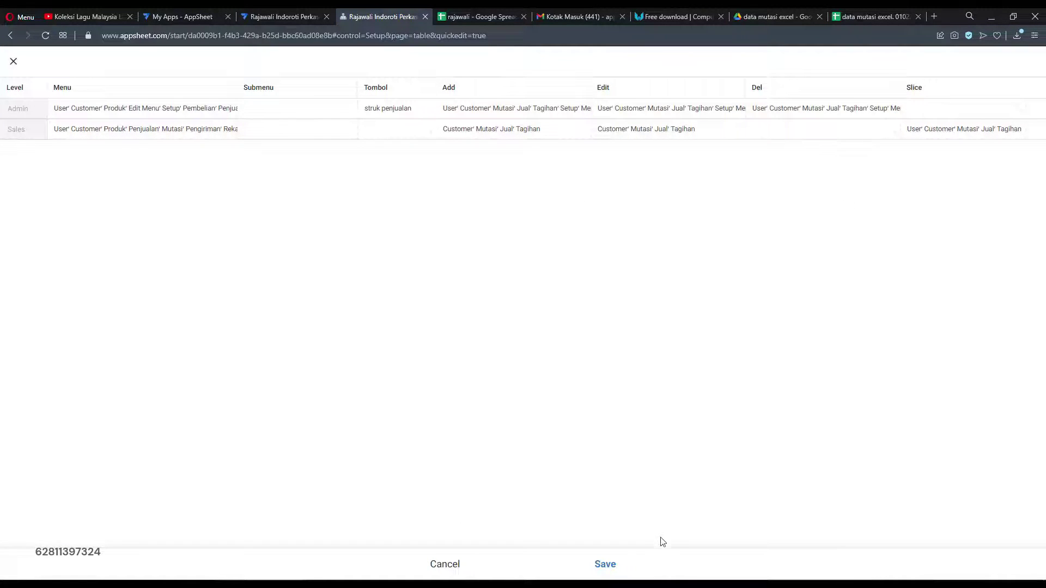
pyautogui.click(602, 565)
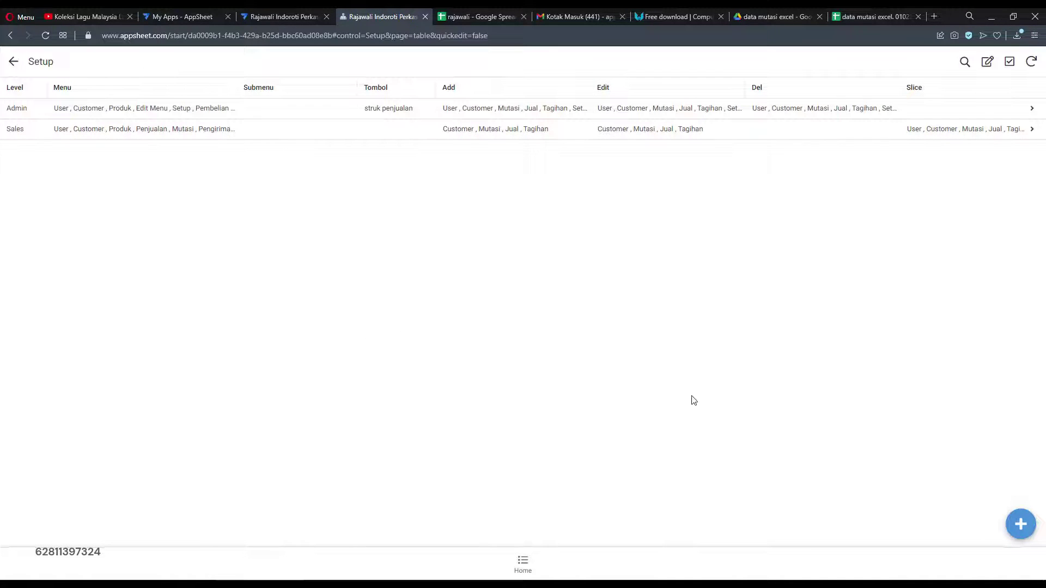
pyautogui.click(17, 62)
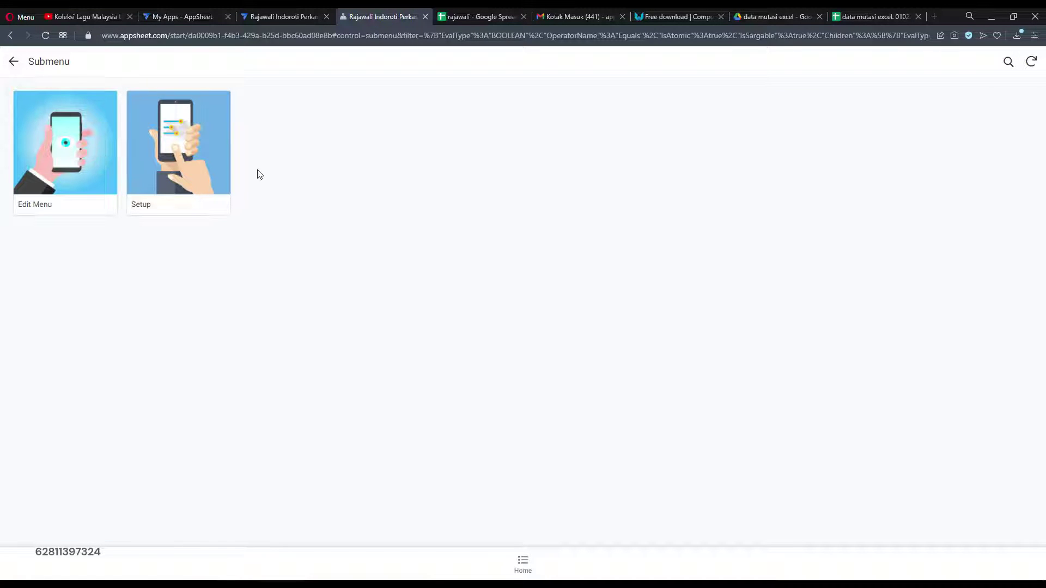
pyautogui.click(15, 60)
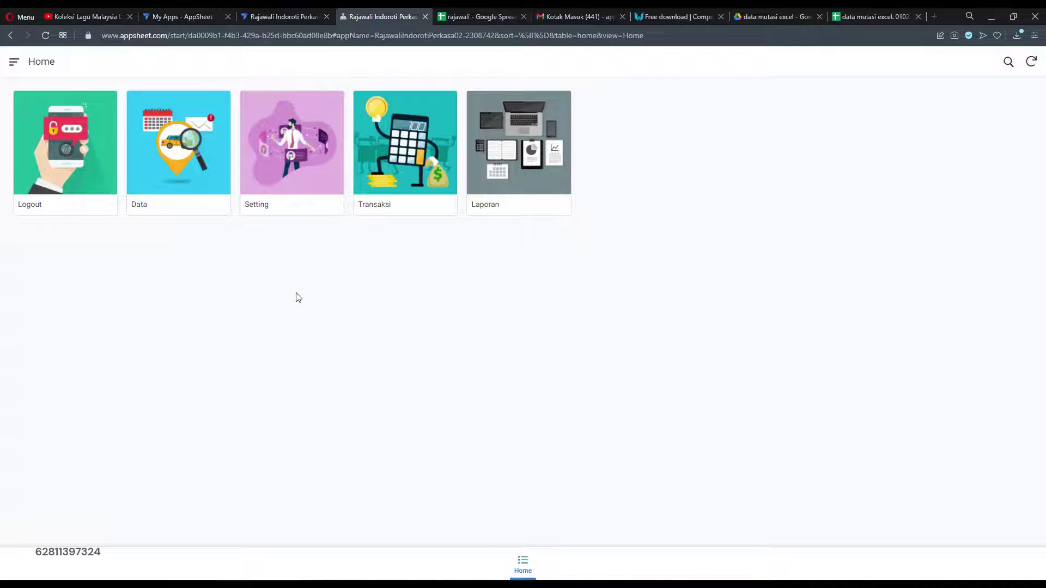
# Open Pembelian in the Transaksi section, view its blank entry form, and return to the submenu without saving.
pyautogui.click(416, 142)
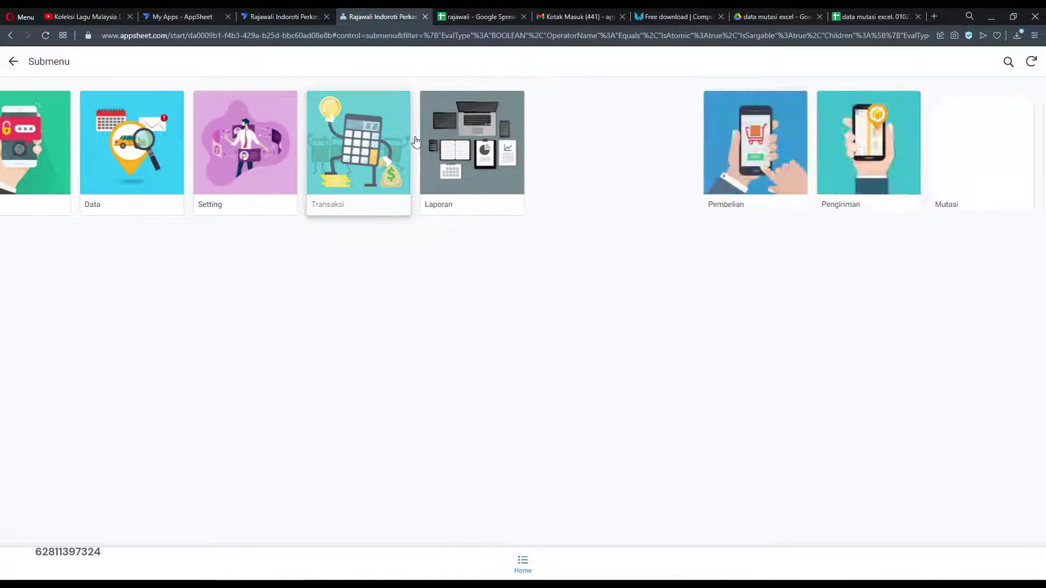
pyautogui.click(62, 169)
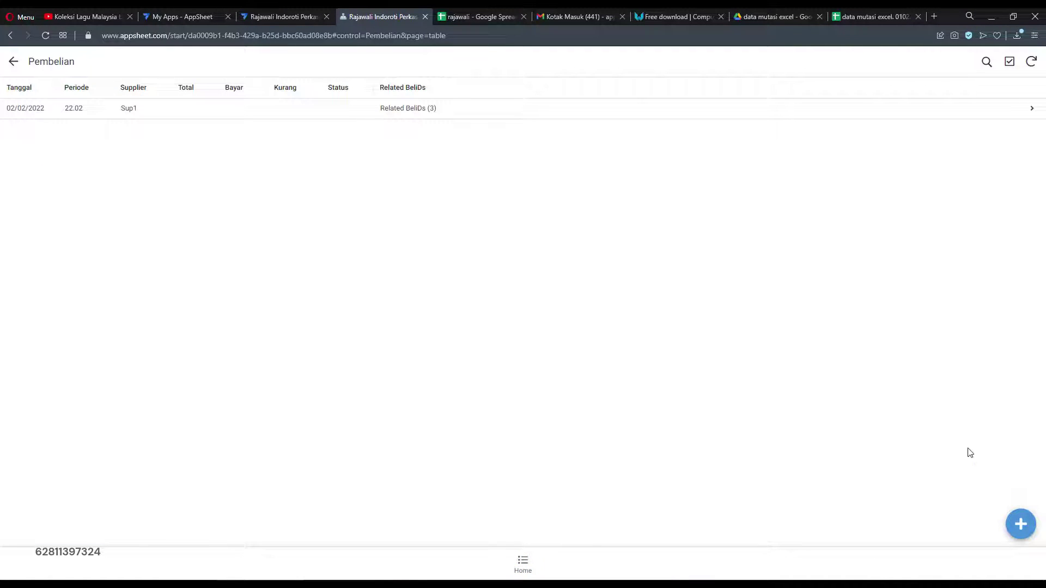
pyautogui.click(1020, 524)
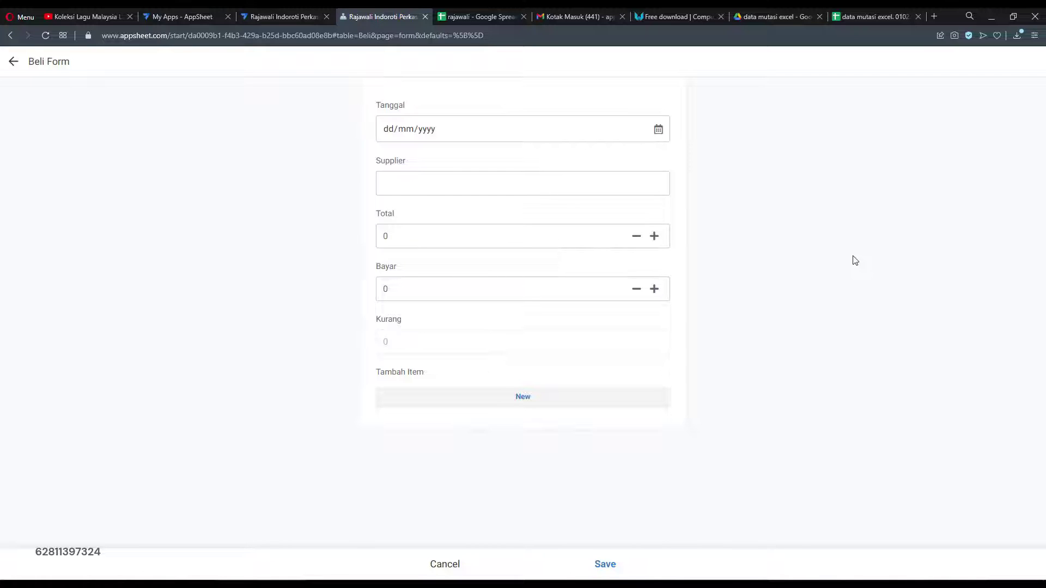
pyautogui.click(13, 62)
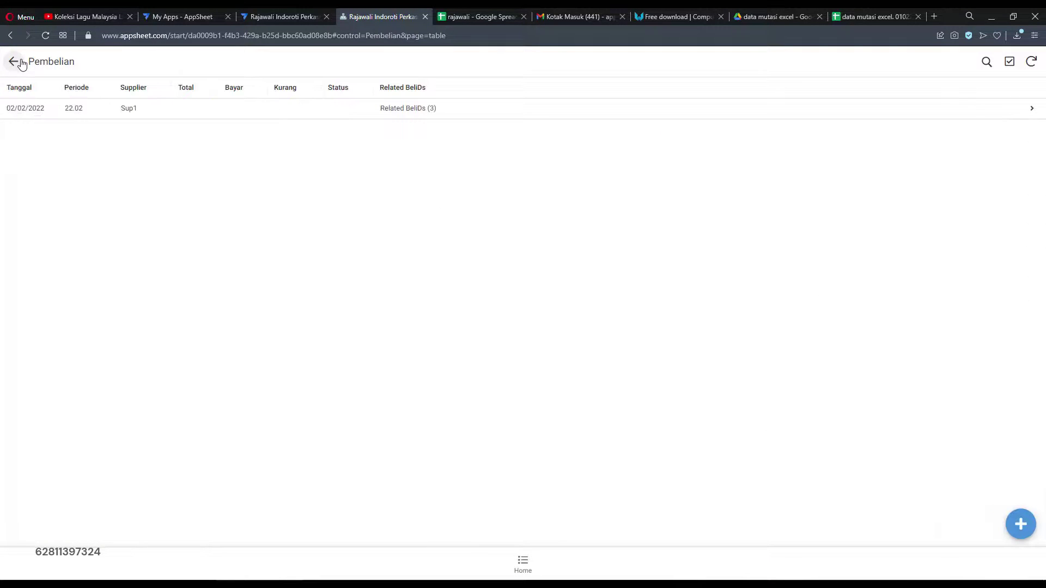
pyautogui.click(14, 62)
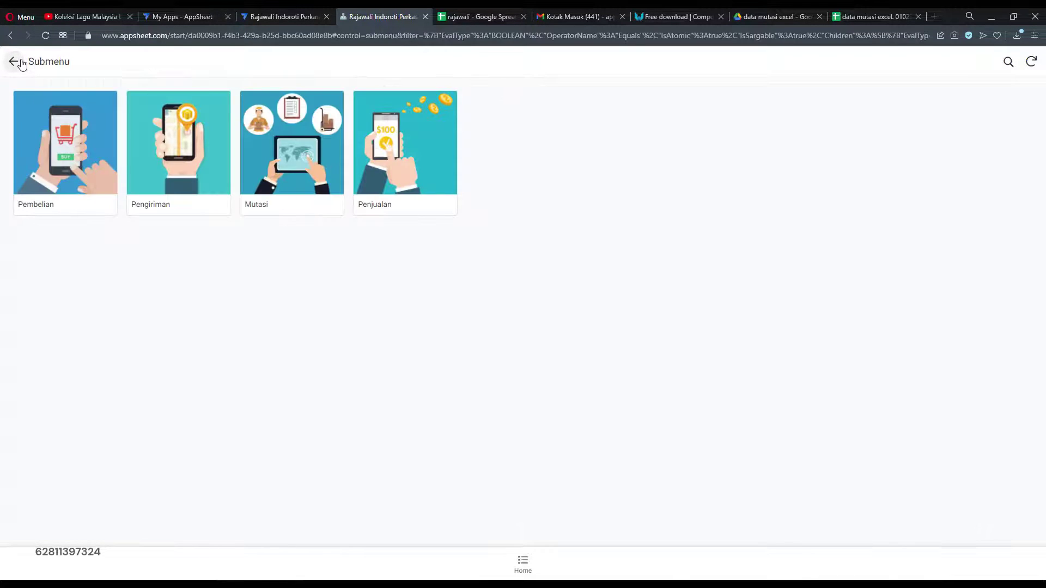
# Start a new Pembelian entry with Rotiko as the item's product, and discard both the item and the entry.
pyautogui.click(64, 173)
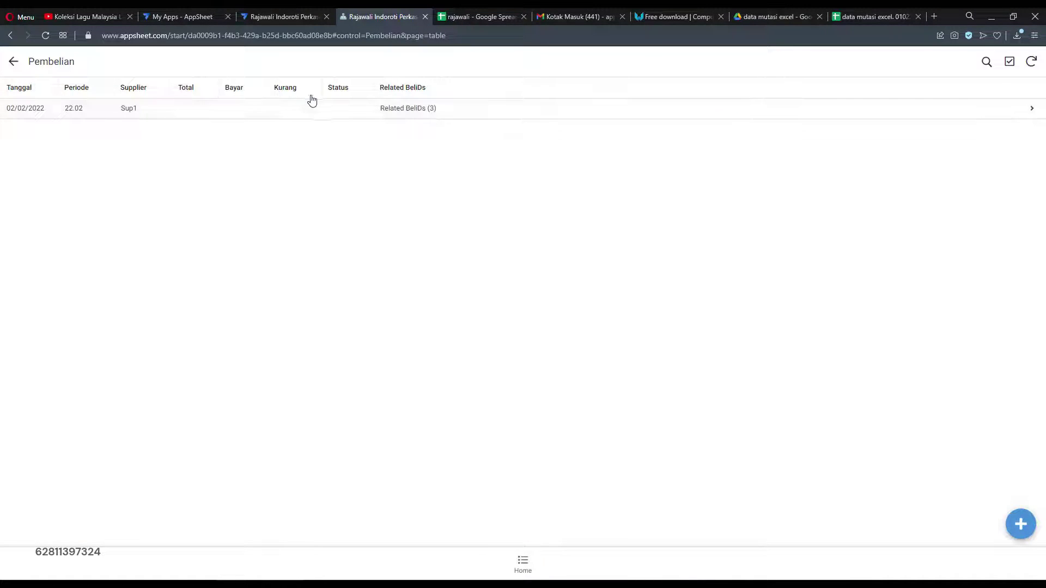
pyautogui.click(1019, 522)
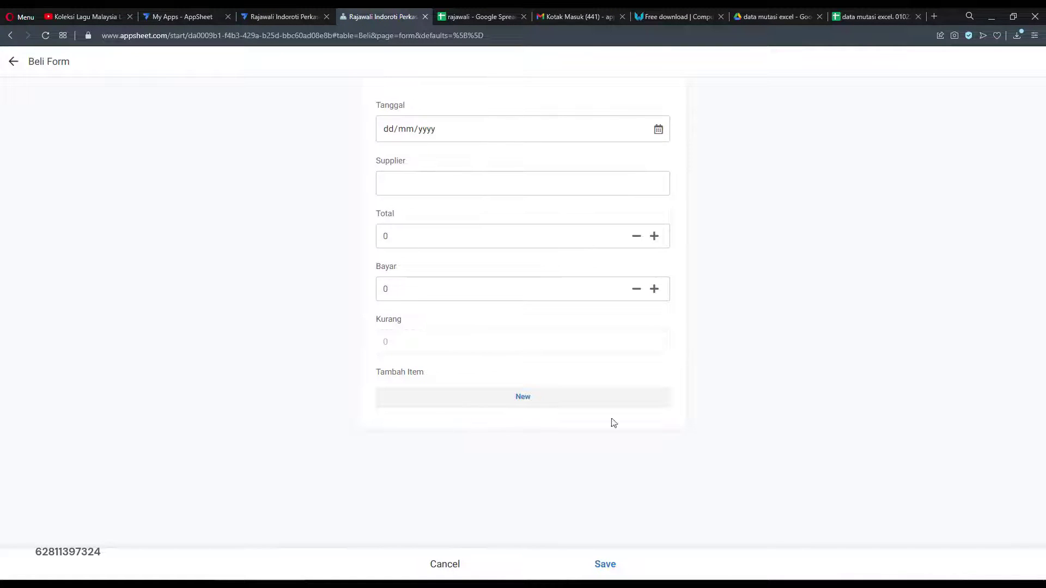
pyautogui.click(540, 400)
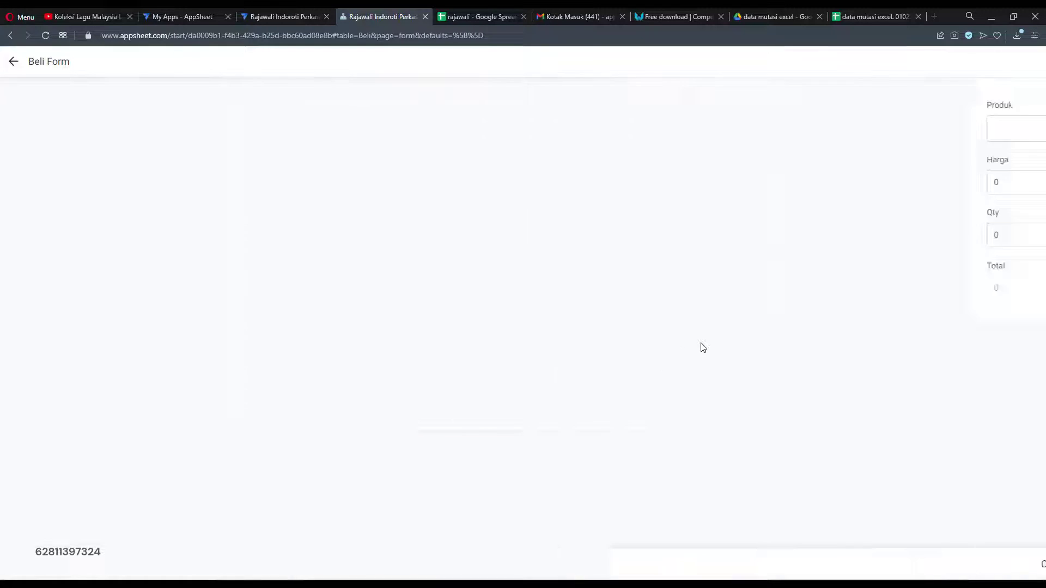
pyautogui.click(566, 128)
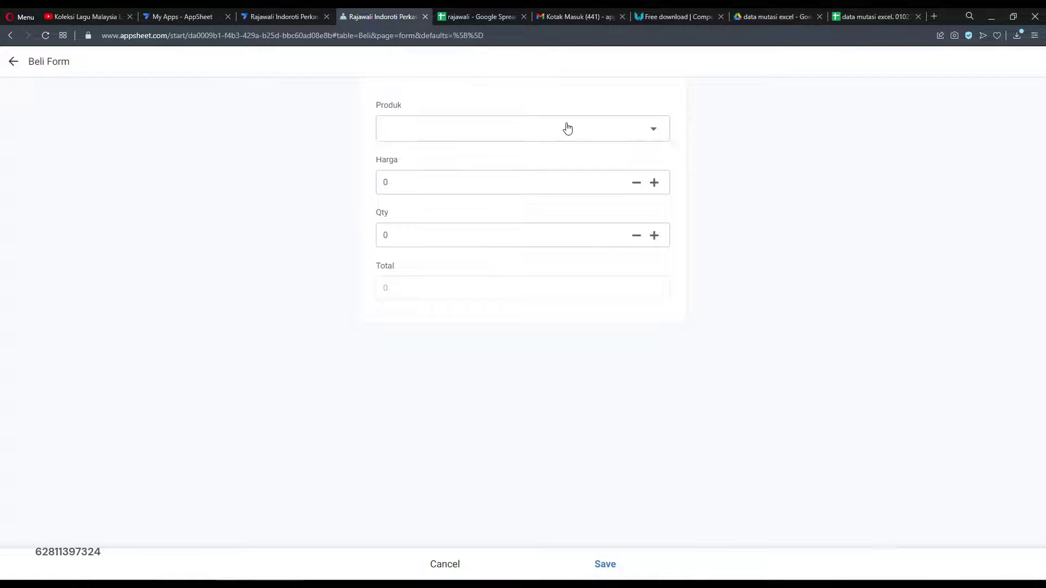
pyautogui.click(451, 129)
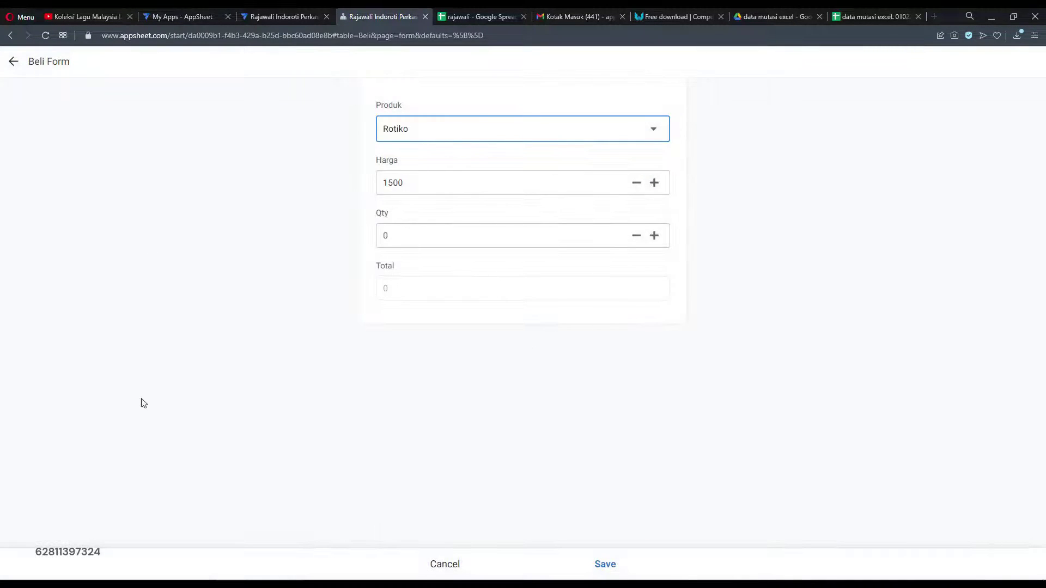
pyautogui.click(17, 62)
pyautogui.click(590, 326)
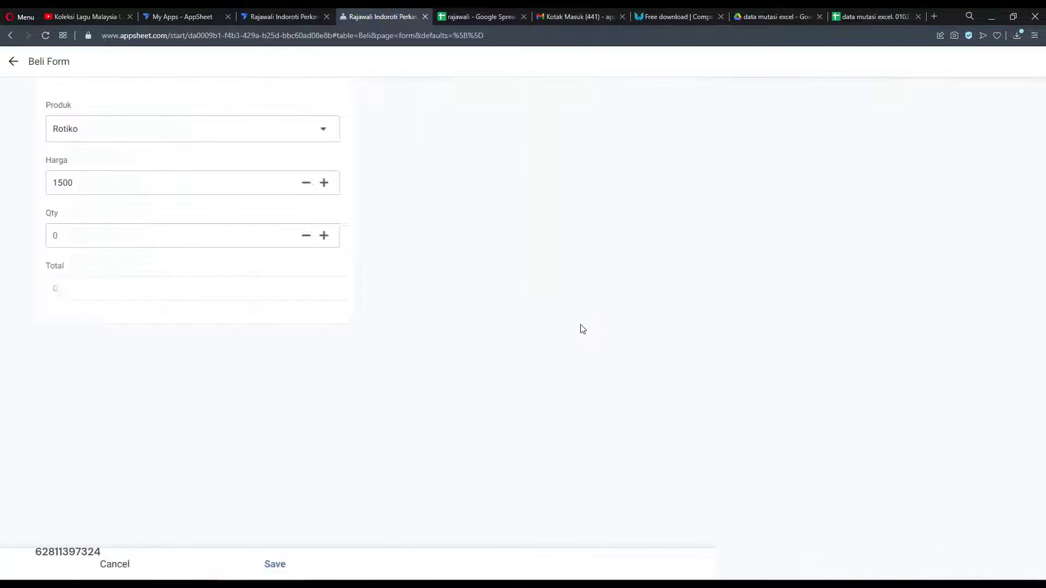
pyautogui.click(446, 574)
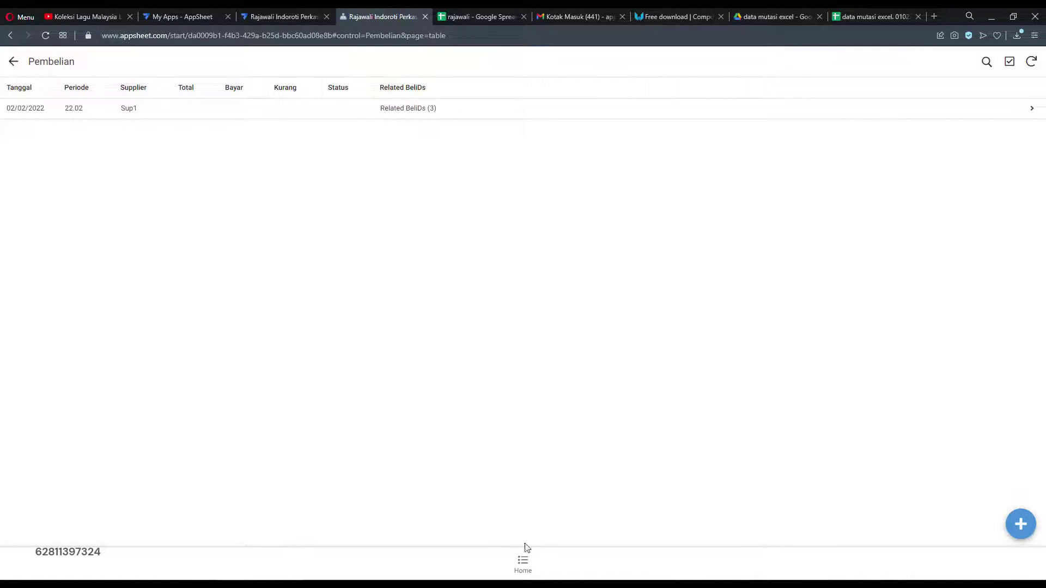
# View the list of deliveries under Pengiriman in the Transaksi section, and return to the submenu.
pyautogui.click(524, 563)
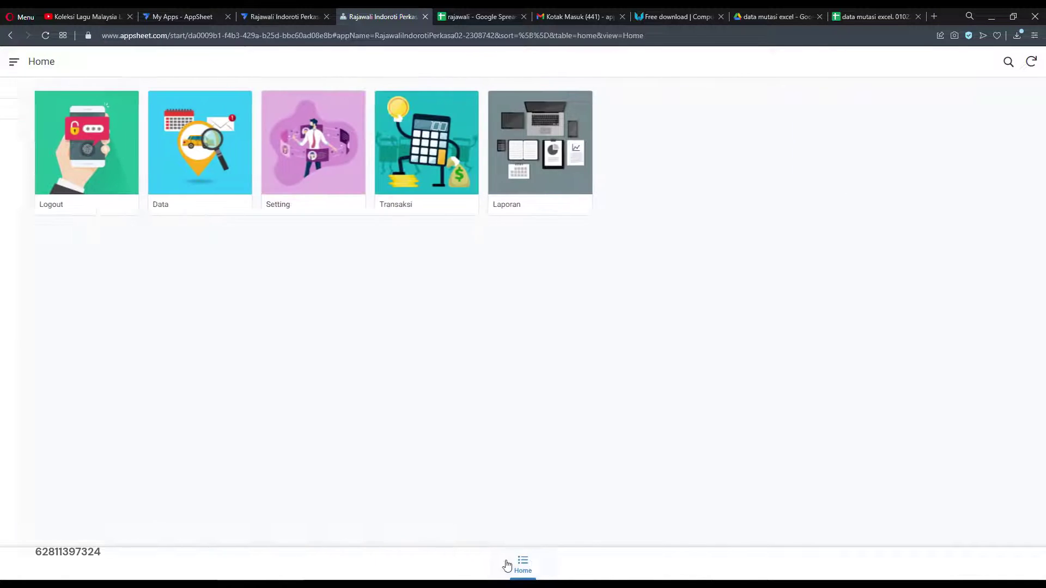
pyautogui.click(414, 163)
pyautogui.click(190, 195)
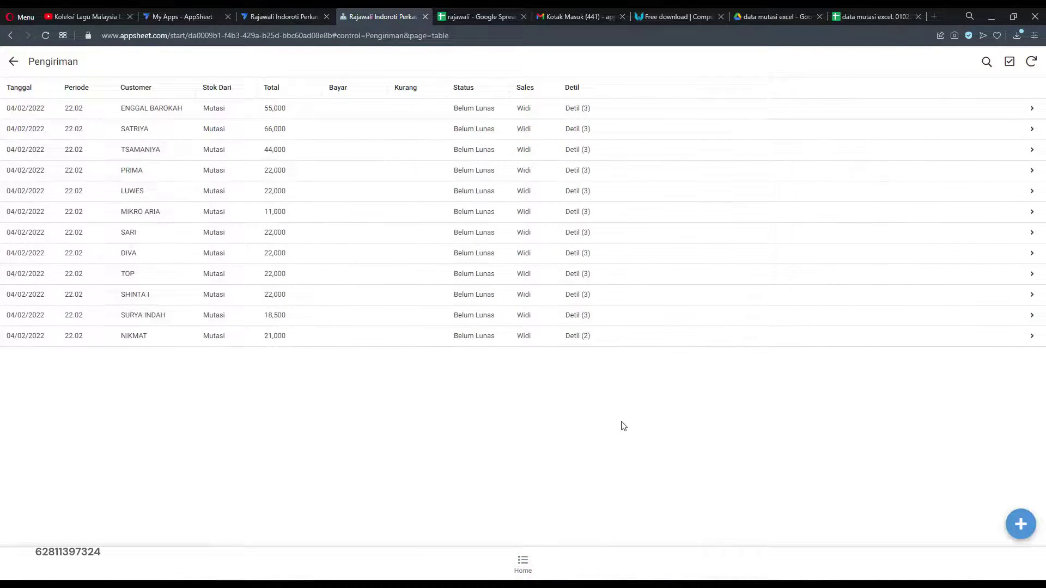
pyautogui.click(13, 62)
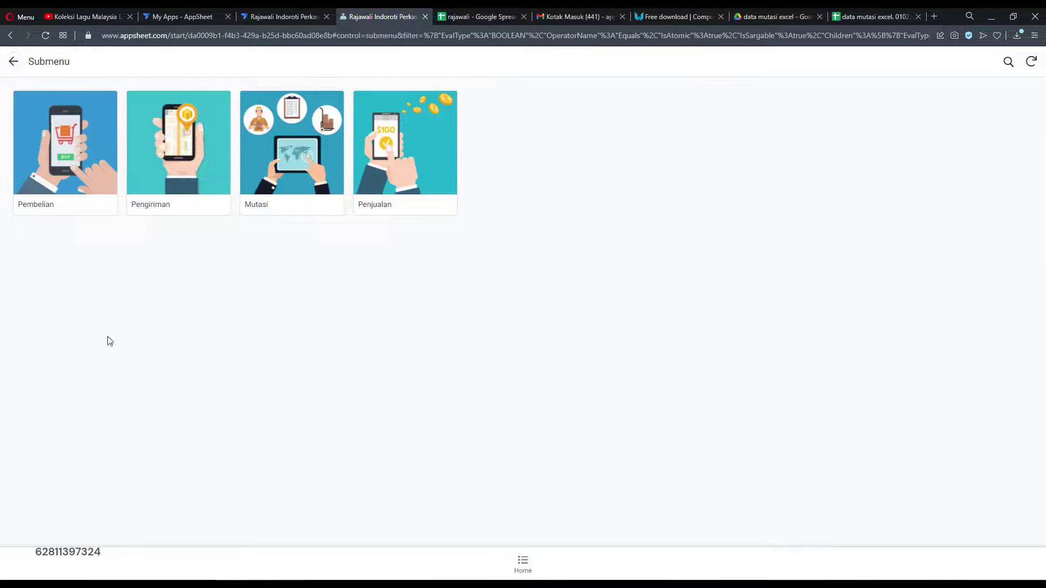
# Start a new Mutasi entry, choose the third salesperson and product Rotibo for an item, and discard the entry.
pyautogui.click(276, 201)
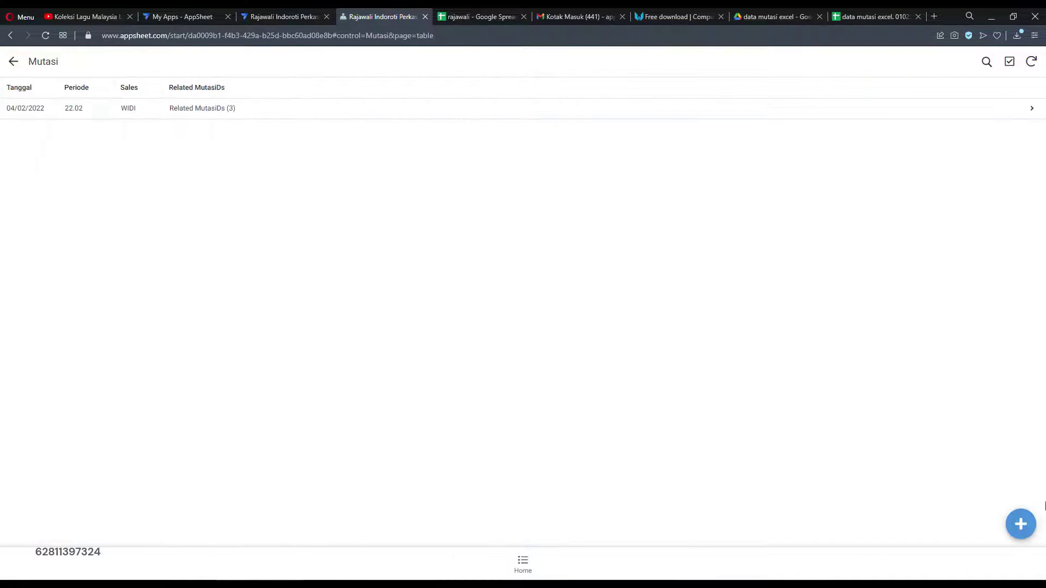
pyautogui.click(1021, 525)
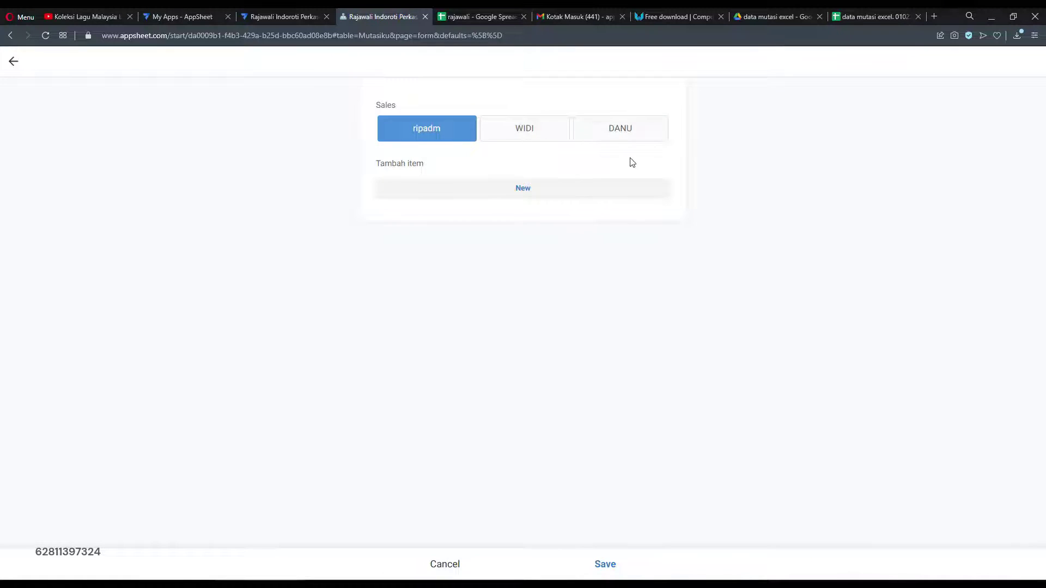
pyautogui.click(596, 133)
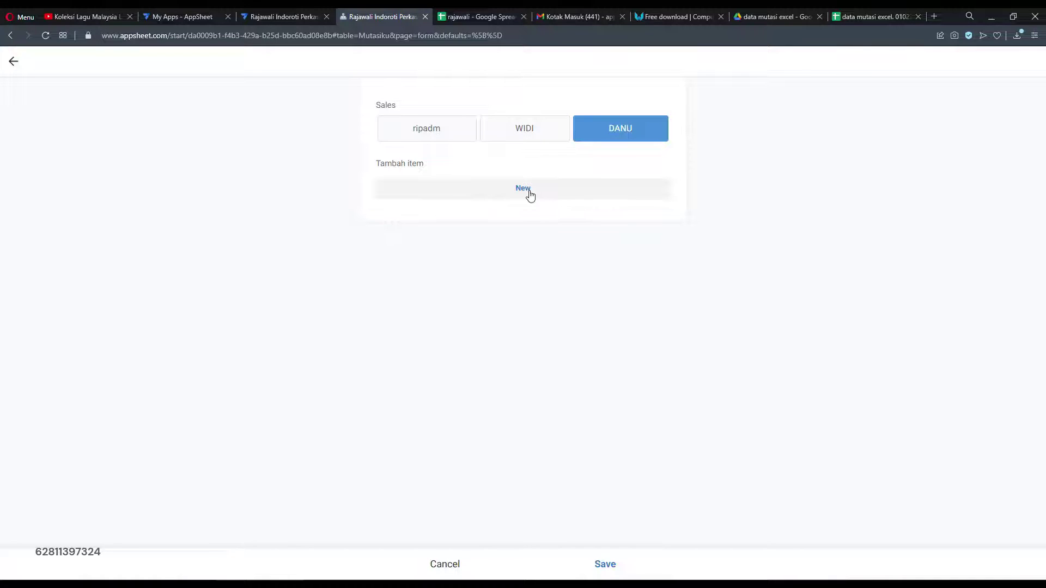
pyautogui.click(486, 187)
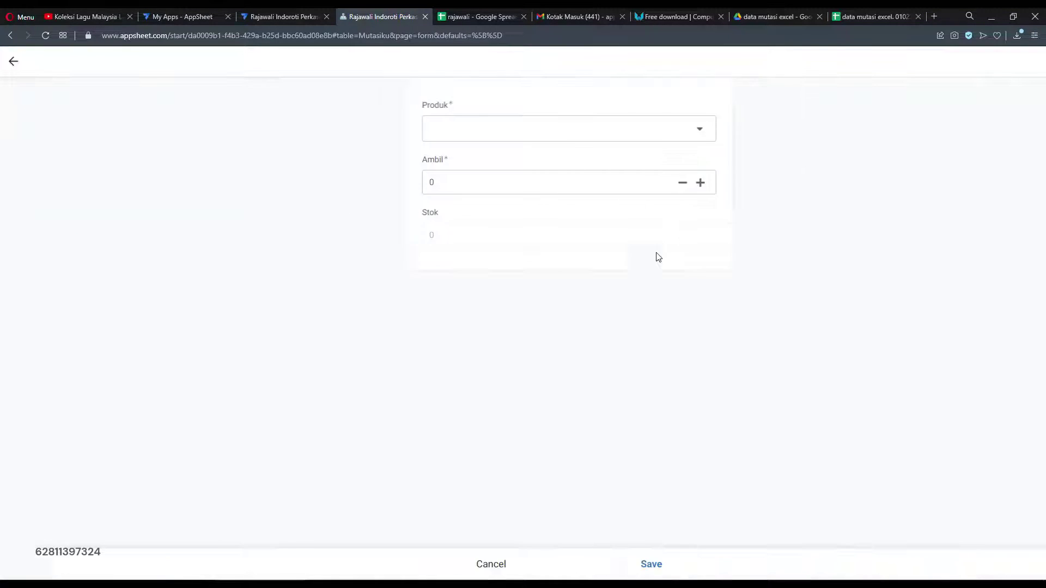
pyautogui.click(621, 133)
pyautogui.click(428, 130)
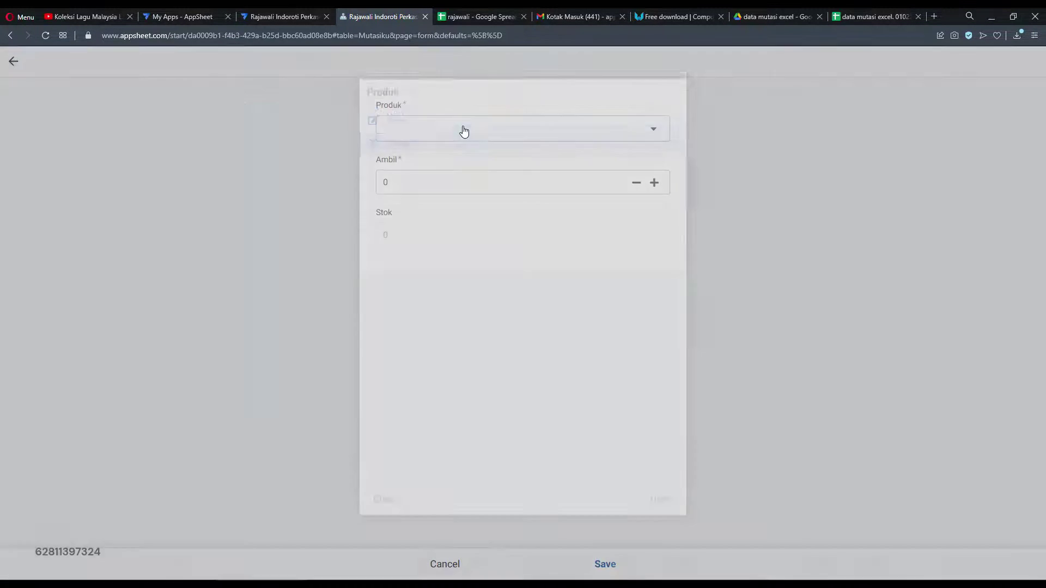
pyautogui.click(399, 188)
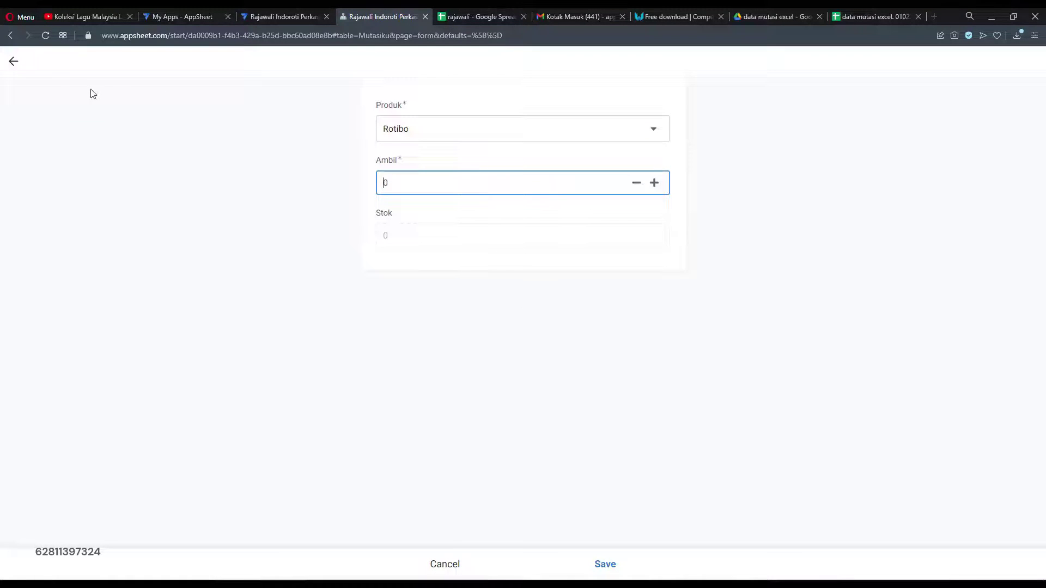
pyautogui.click(11, 62)
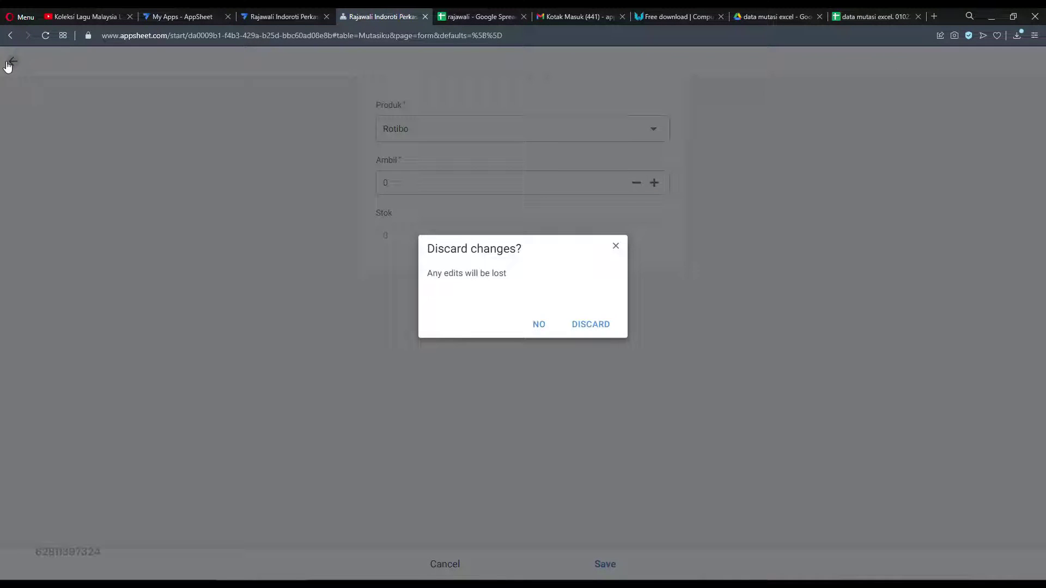
pyautogui.click(589, 326)
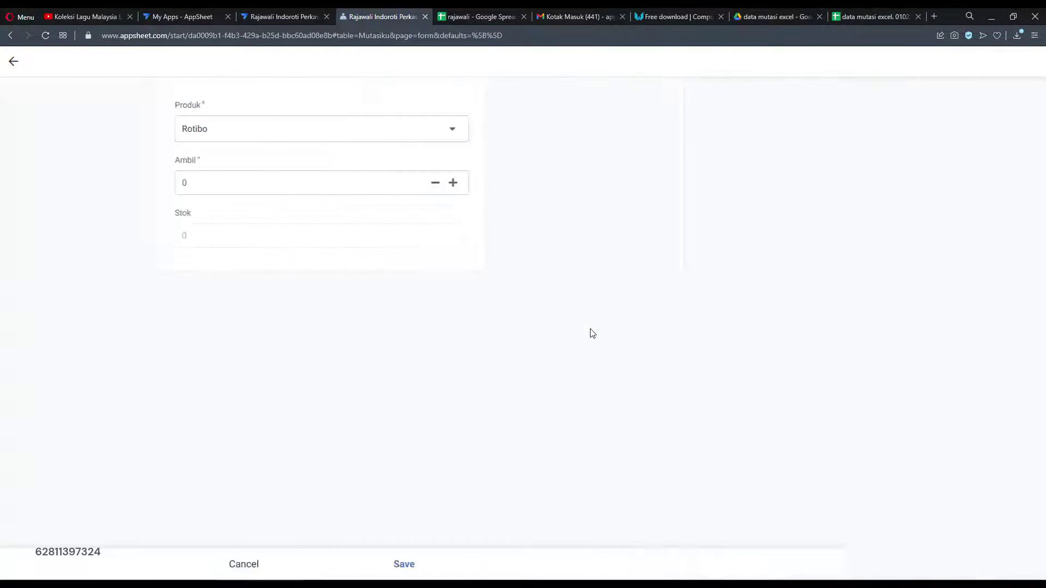
pyautogui.click(15, 63)
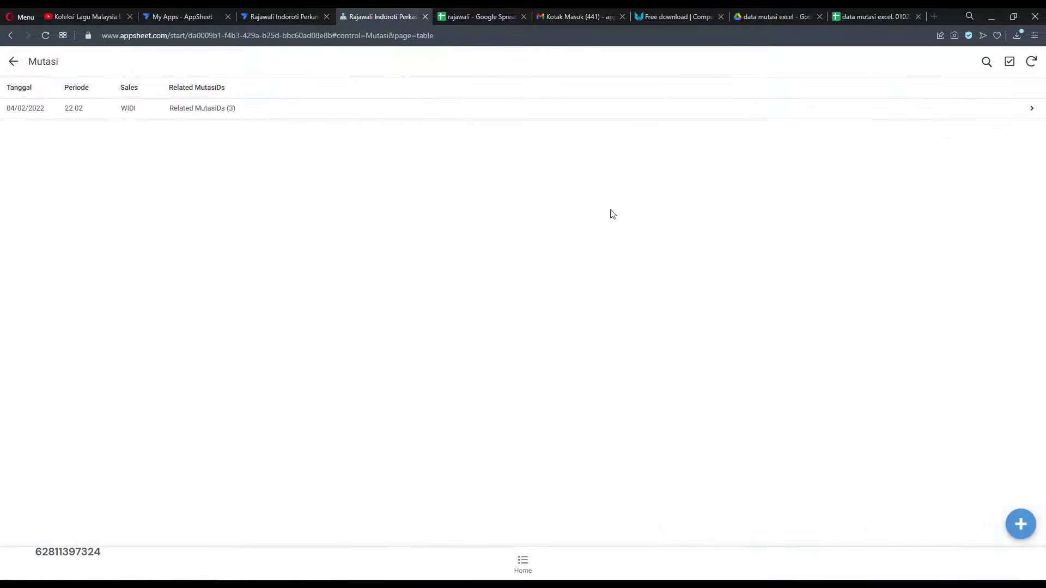
# Open the Mutasi record dated 04/02/2022 and view the details of its Rotimo item.
pyautogui.click(329, 109)
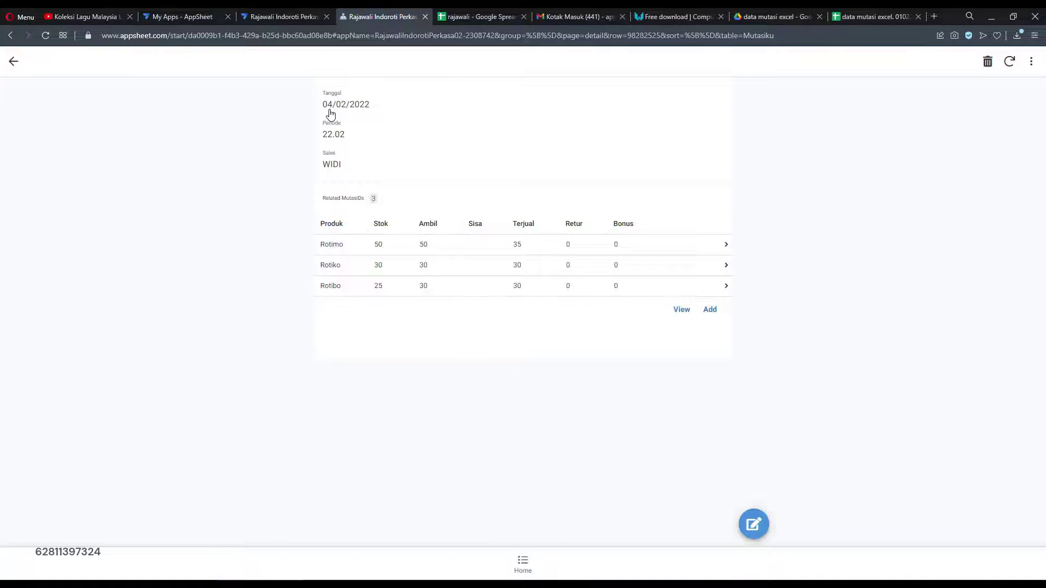
pyautogui.click(569, 249)
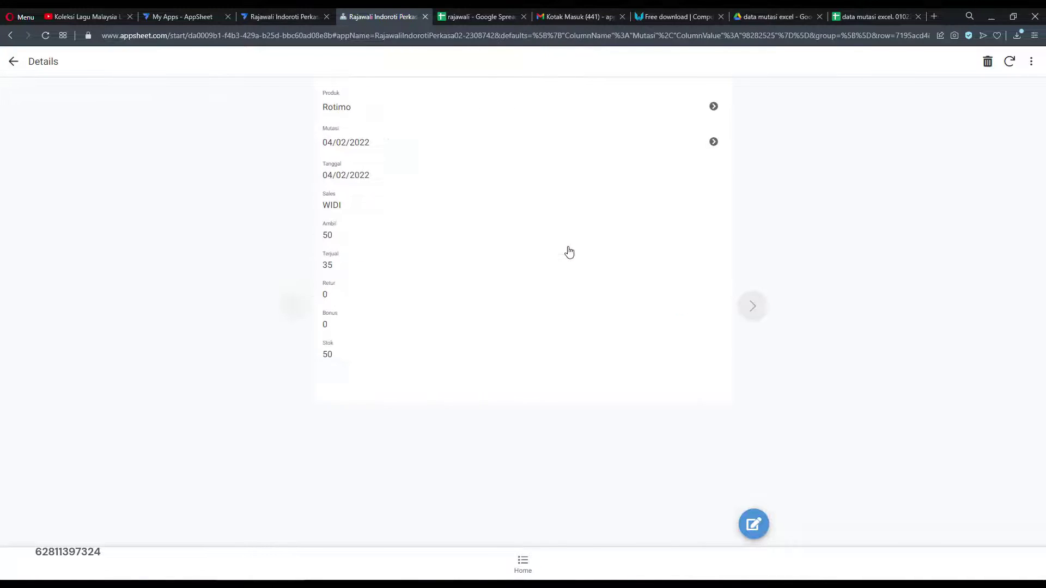
# View the edit form of the Rotimo item without changing it, and return to the Mutasi list.
pyautogui.click(752, 523)
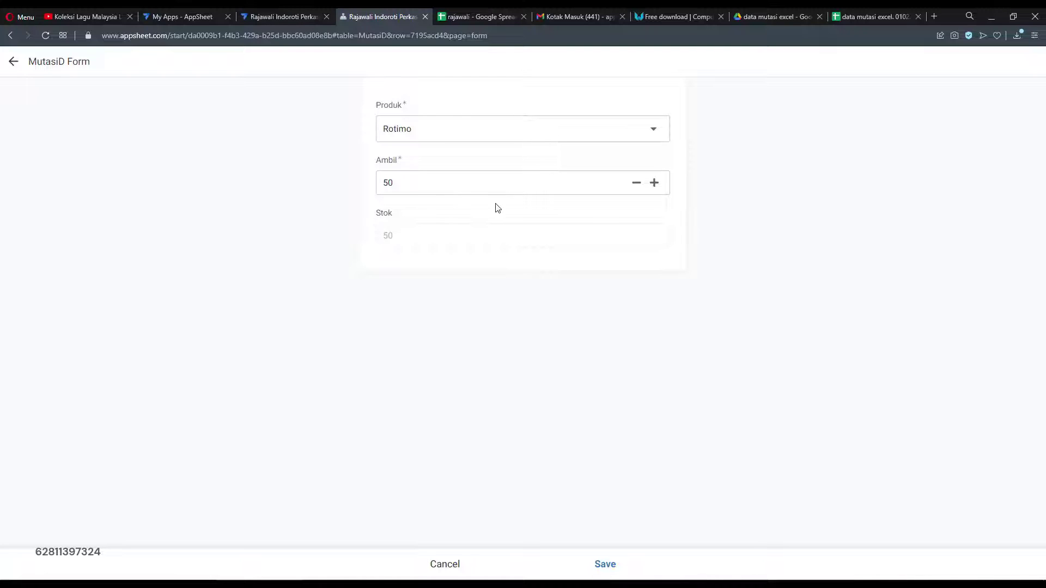
pyautogui.click(15, 61)
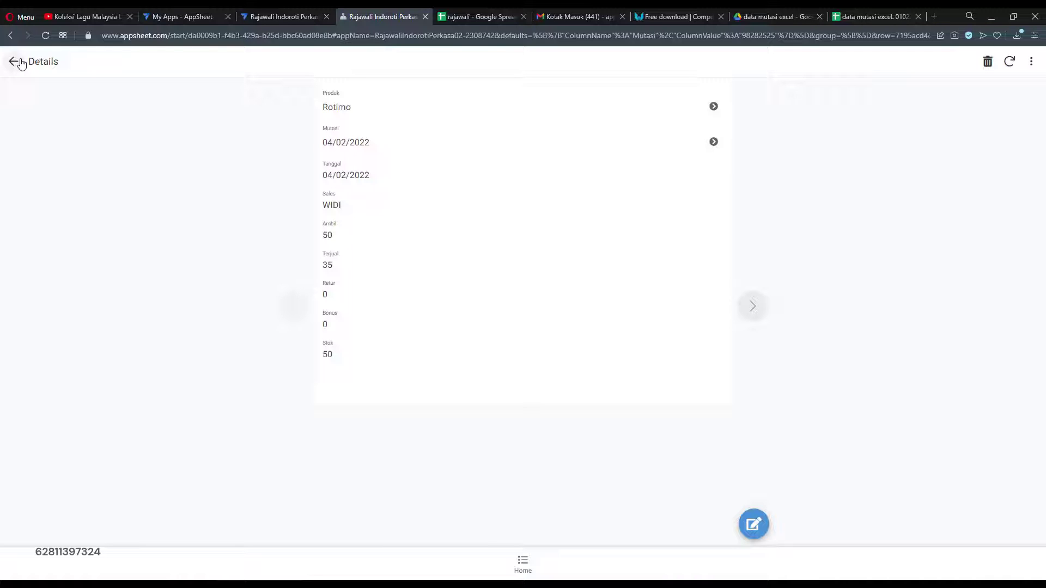
pyautogui.click(19, 62)
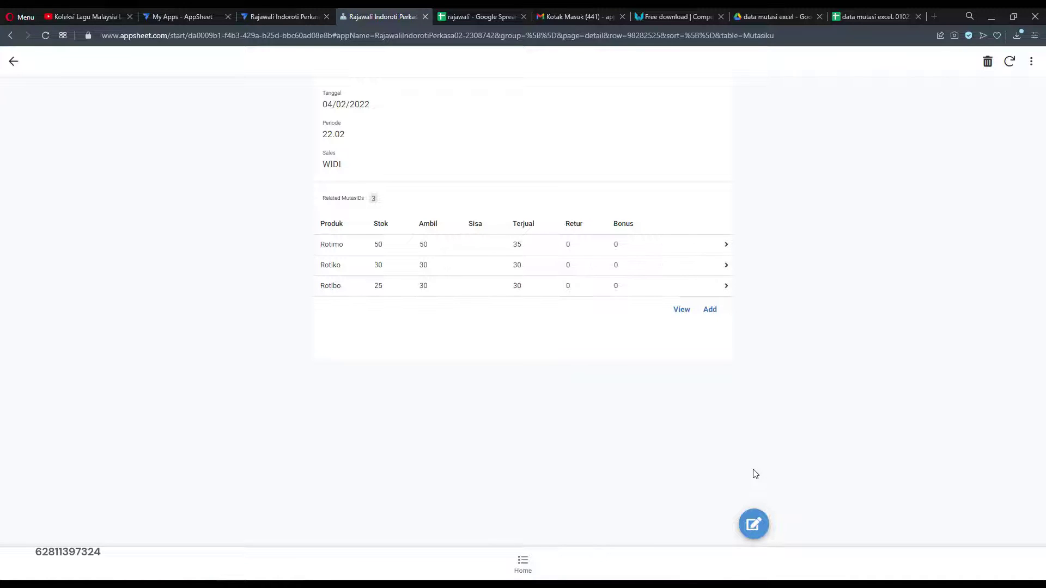
pyautogui.click(12, 61)
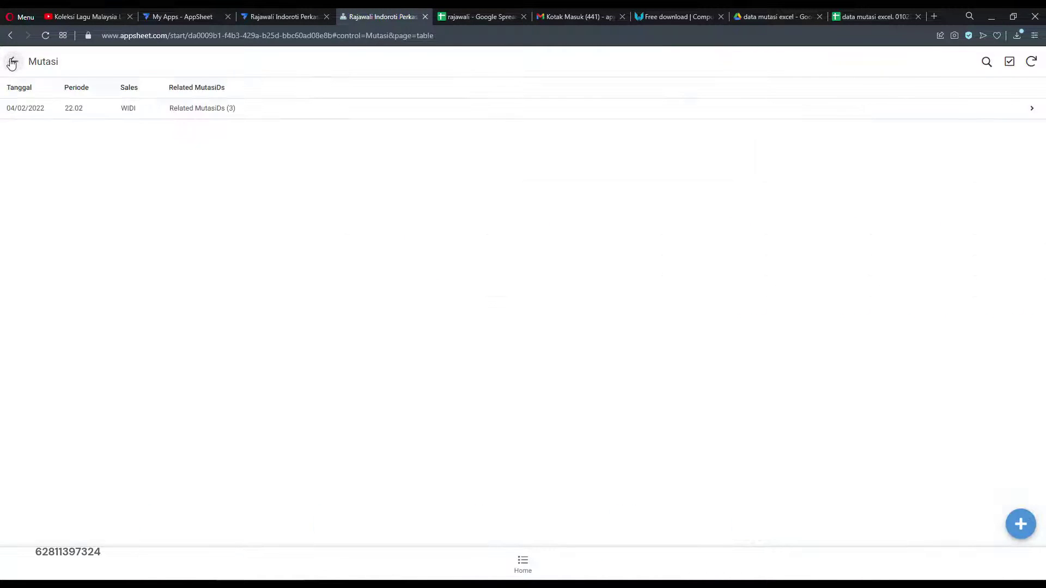
# Start a new Mutasi entry for the third salesperson and add an item with product Rotibo.
pyautogui.click(1020, 524)
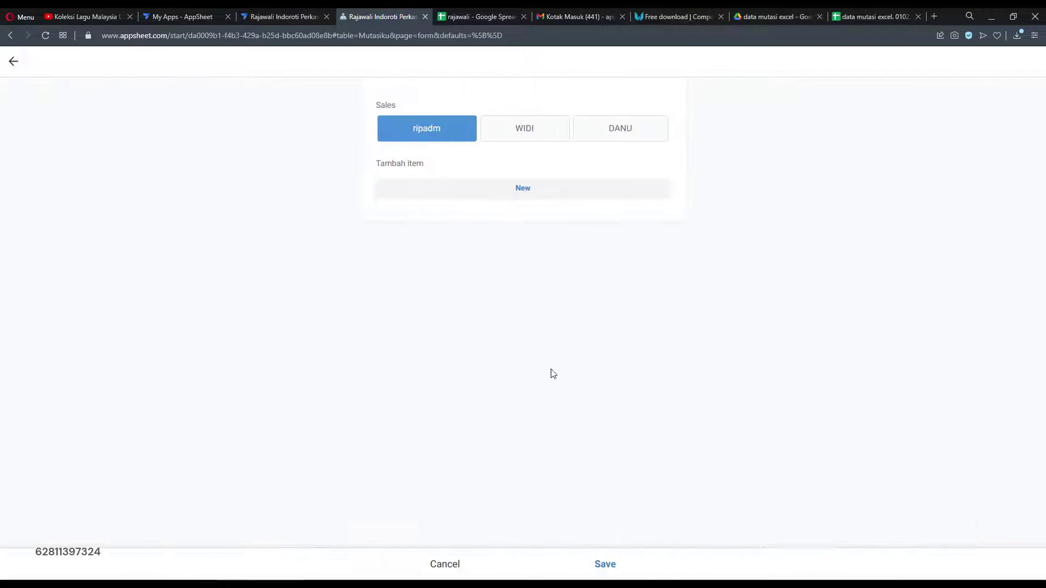
pyautogui.click(599, 130)
pyautogui.click(537, 194)
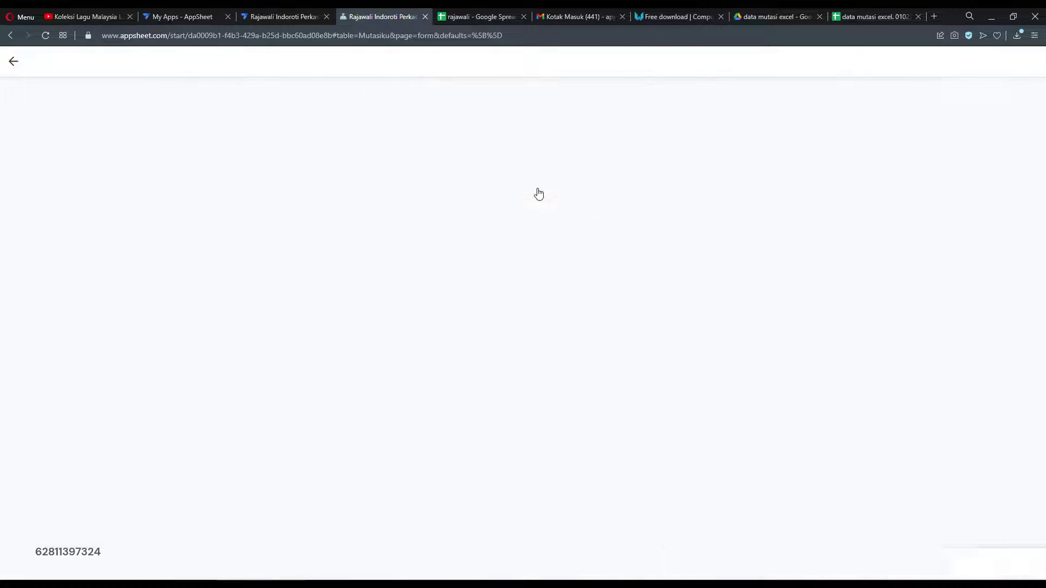
pyautogui.click(521, 129)
pyautogui.click(442, 135)
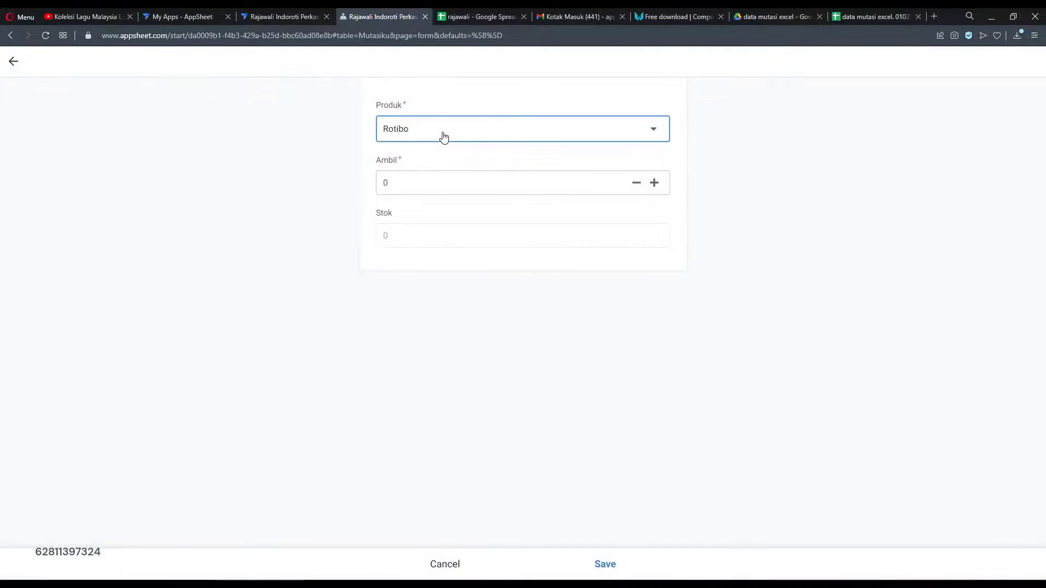
# Set the Rotibo item's Ambil to 5, save the item and the Mutasi entry, and sync the app.
pyautogui.click(655, 184)
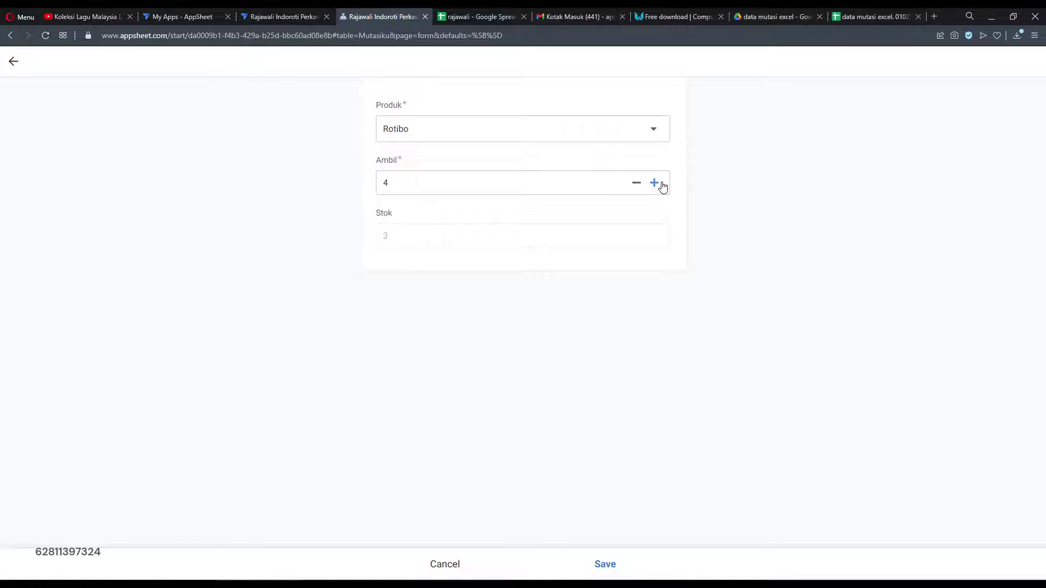
pyautogui.click(658, 183)
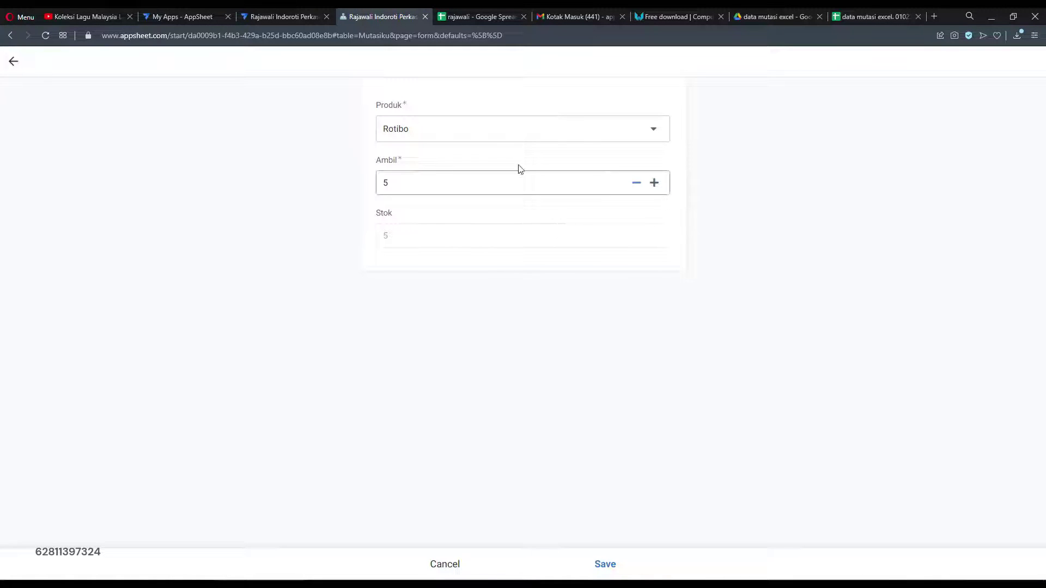
pyautogui.click(617, 564)
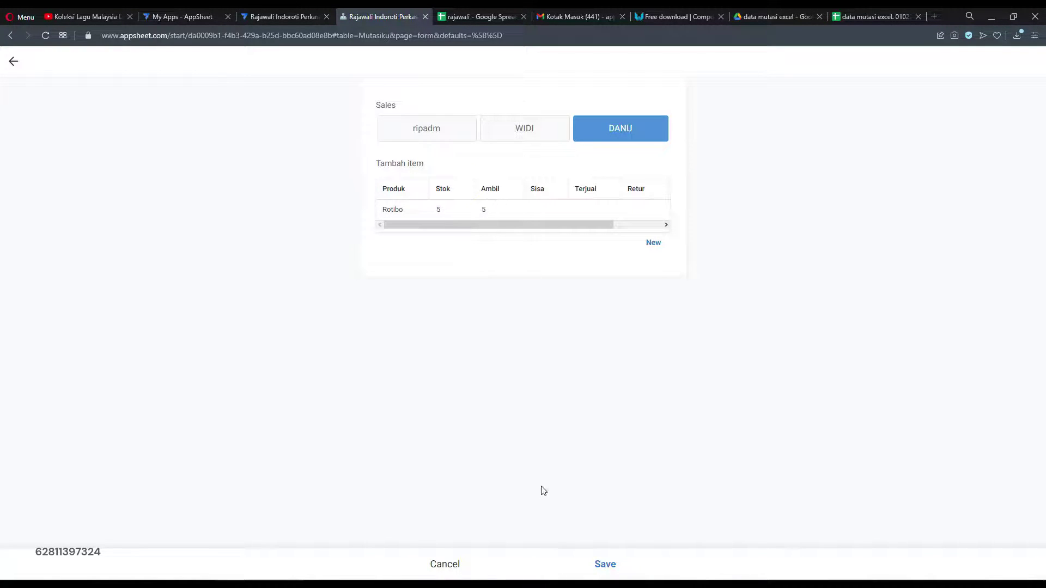
pyautogui.click(605, 565)
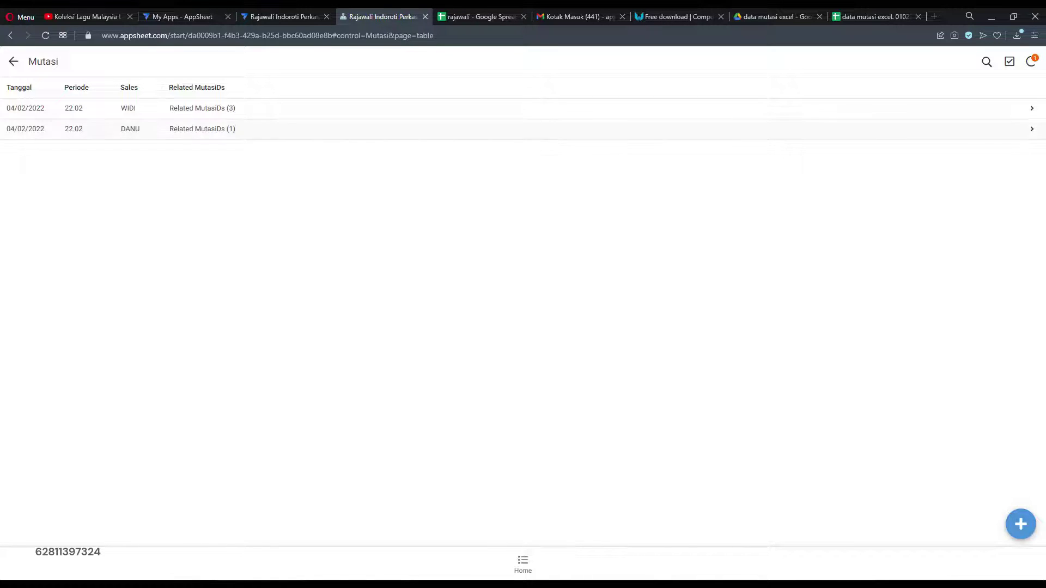
pyautogui.click(1032, 61)
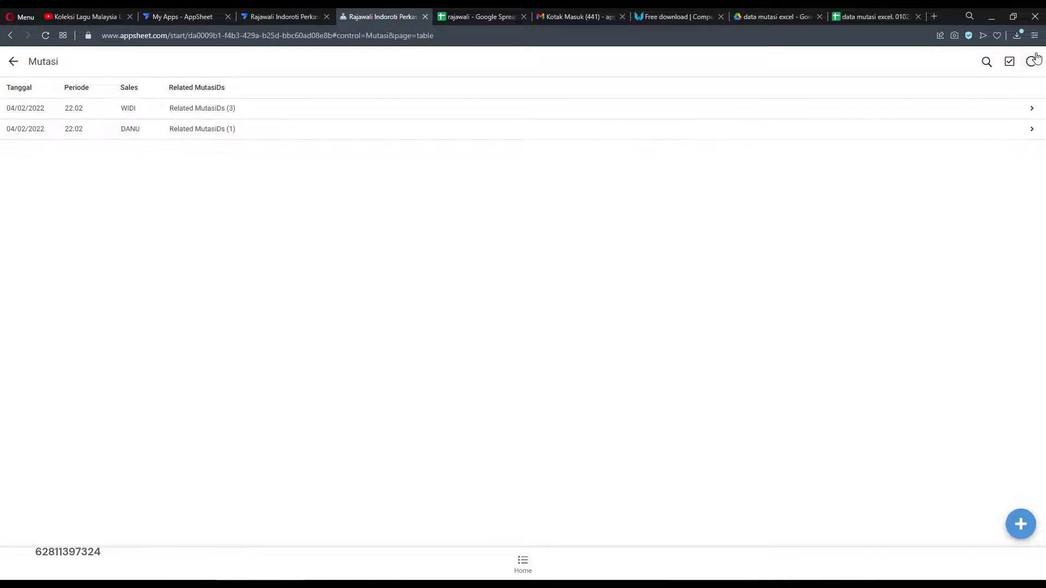
# View the second Mutasi record with its Rotibo item's details and edit form, and return to the submenu.
pyautogui.click(272, 131)
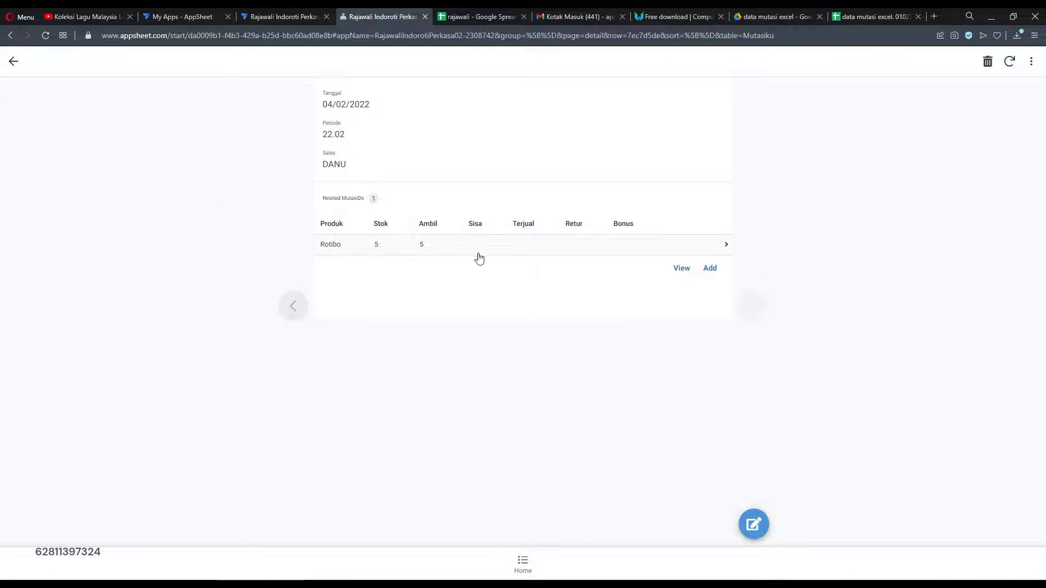
pyautogui.click(655, 250)
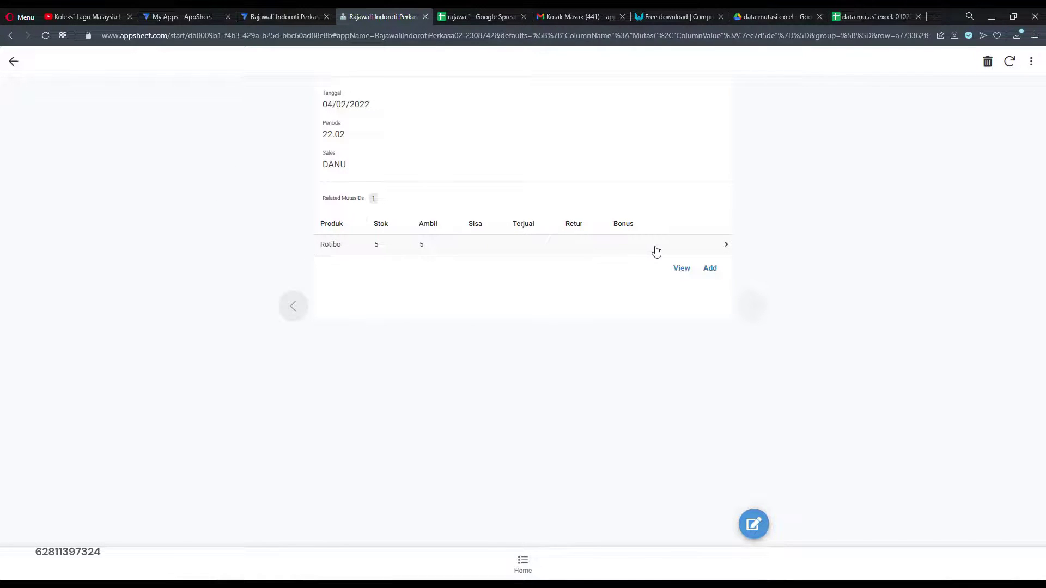
pyautogui.click(755, 523)
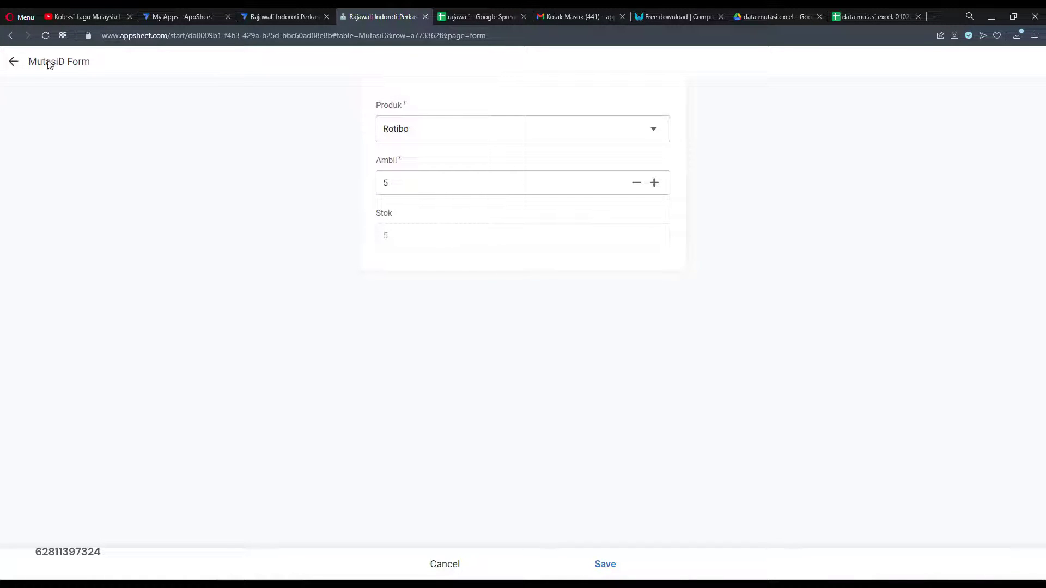
pyautogui.click(14, 63)
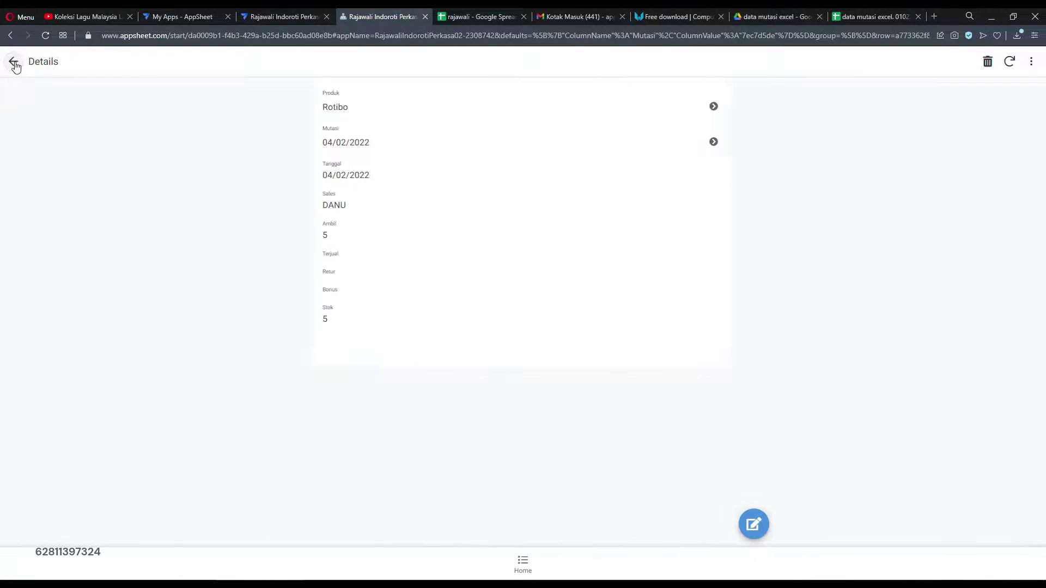
pyautogui.click(14, 63)
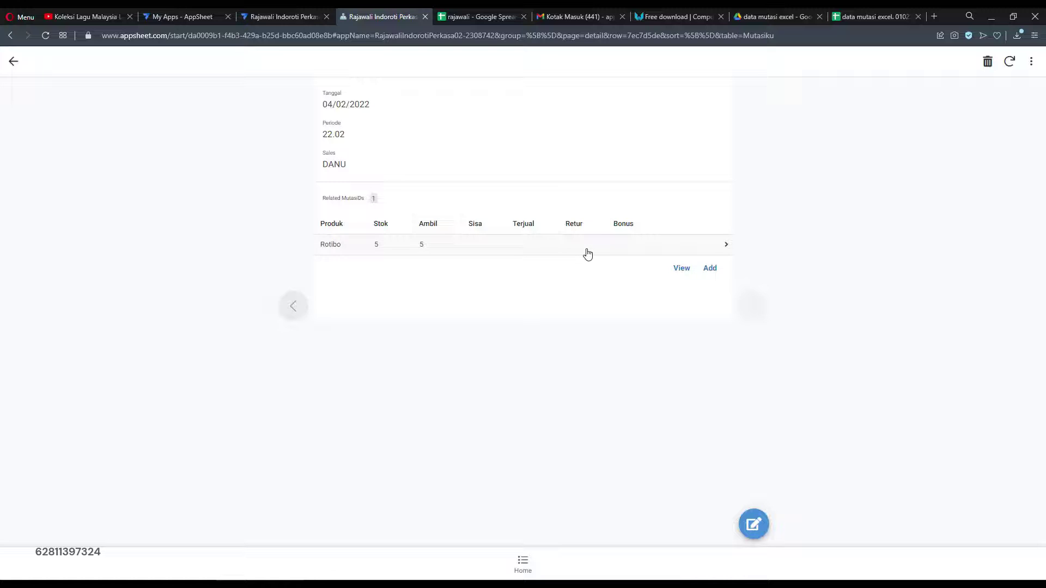
pyautogui.click(14, 63)
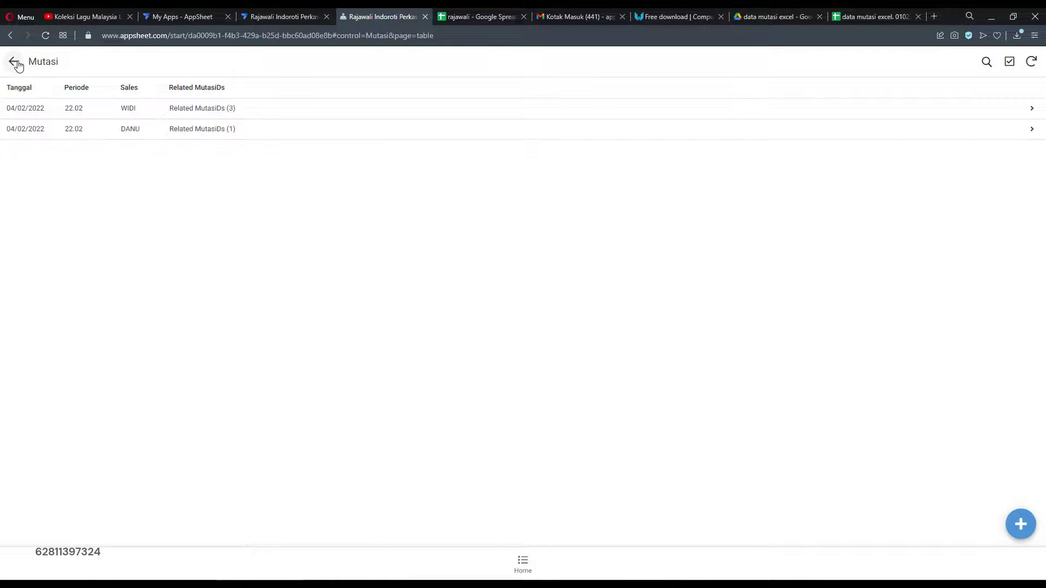
pyautogui.click(14, 63)
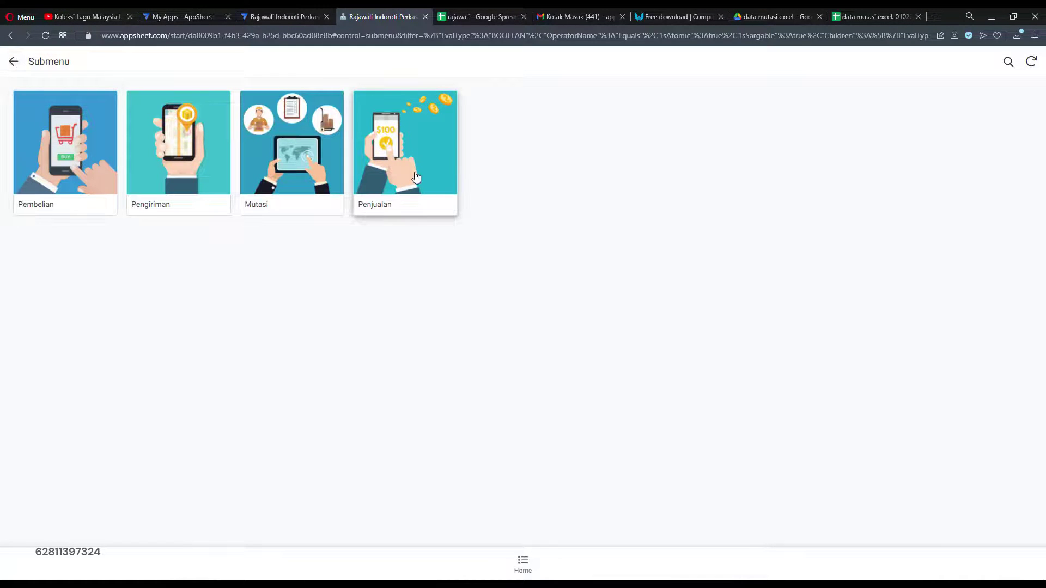
# Start a new Pengiriman entry, choose a customer, and set Stok Dari to Mutasi.
pyautogui.click(203, 157)
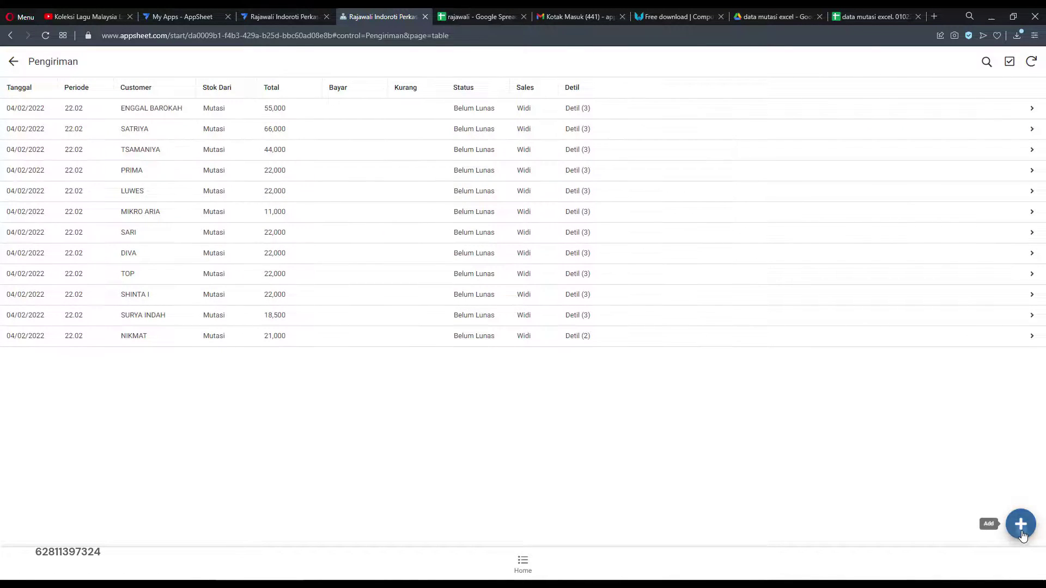
pyautogui.click(1021, 525)
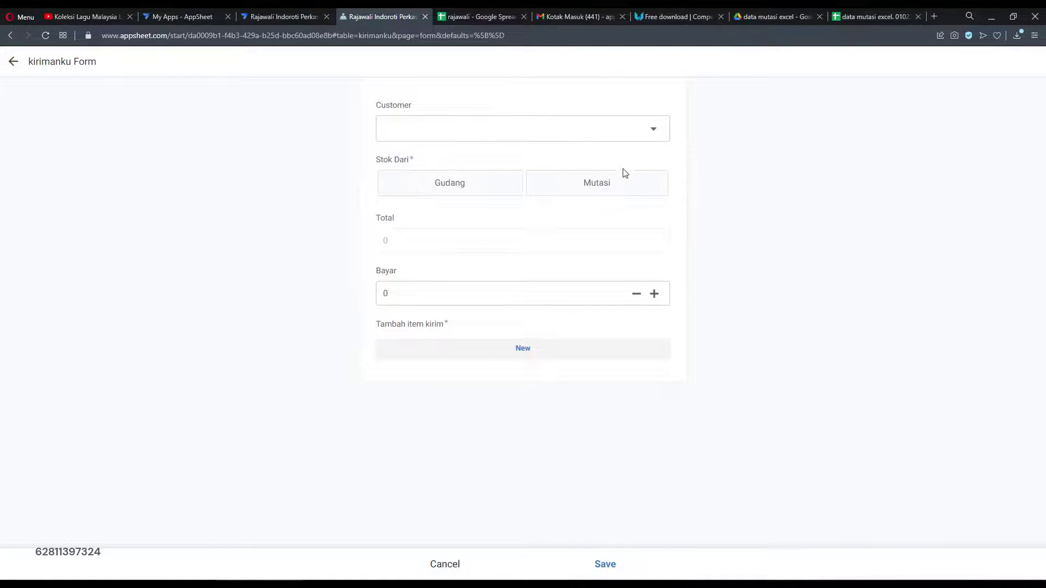
pyautogui.click(623, 131)
pyautogui.click(426, 187)
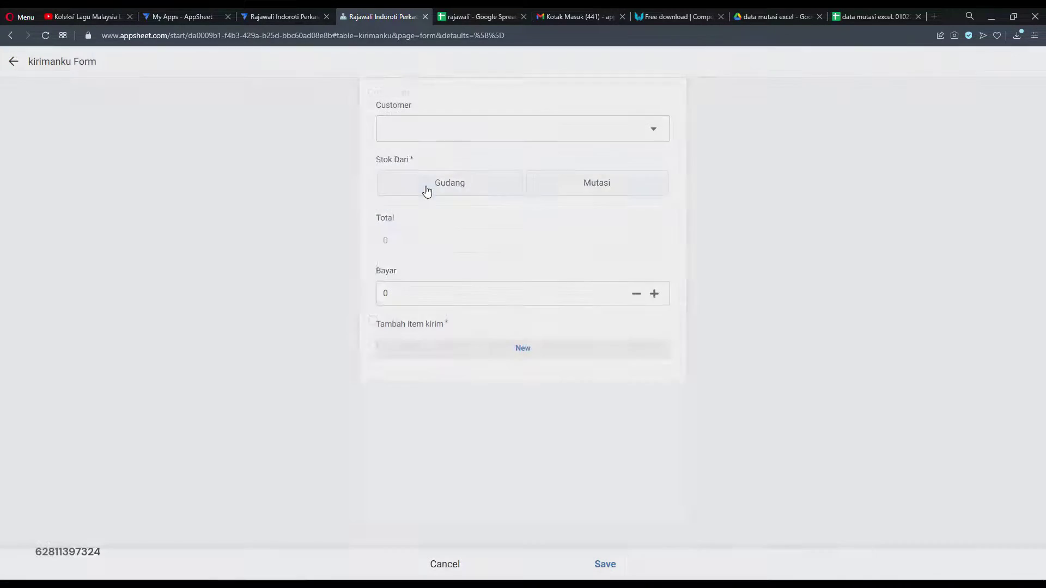
pyautogui.click(617, 186)
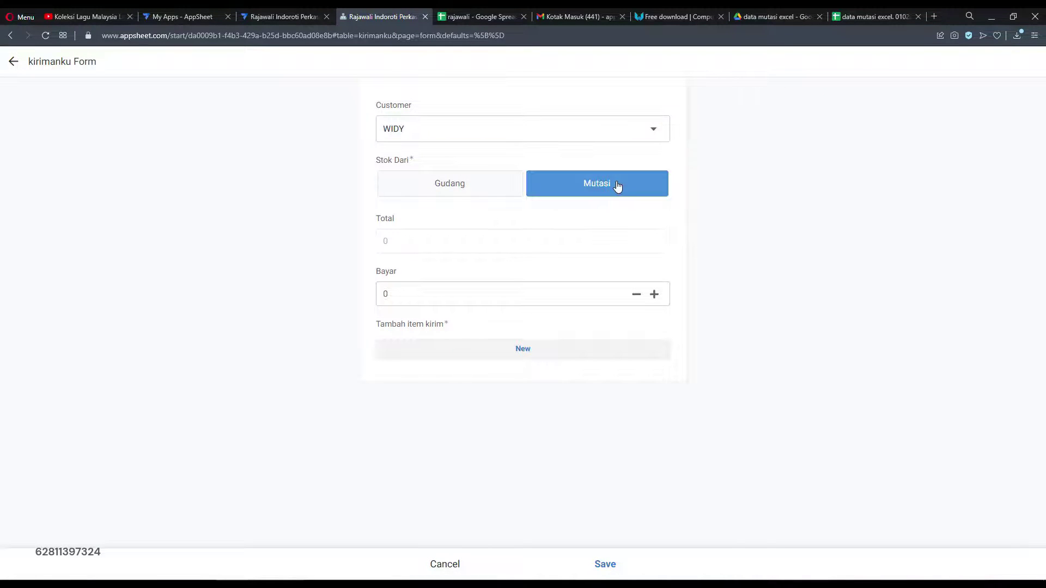
# Add a delivery item with product Rotimo and Taruh 6, and save the item.
pyautogui.click(527, 354)
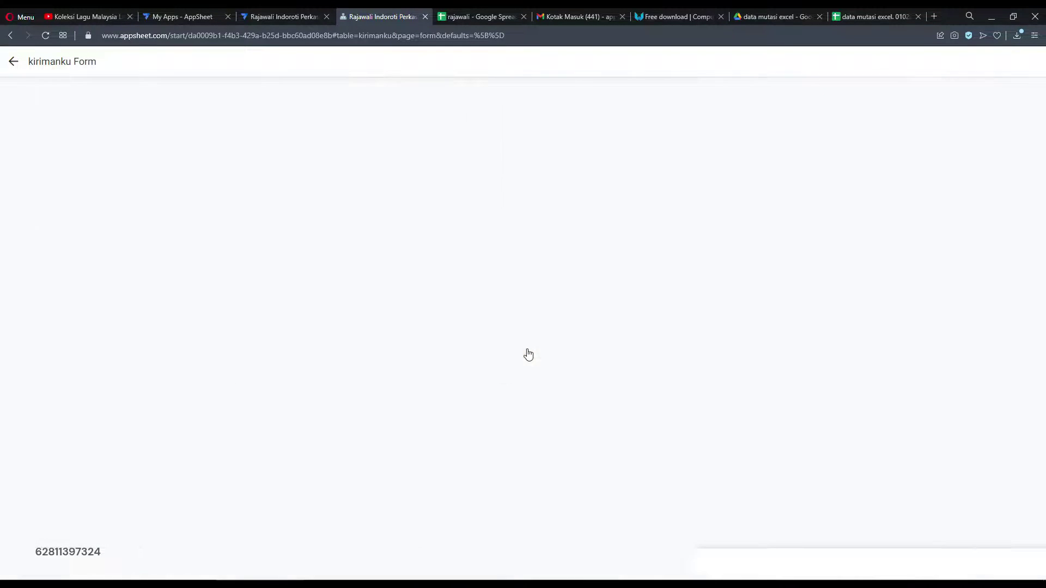
pyautogui.click(487, 128)
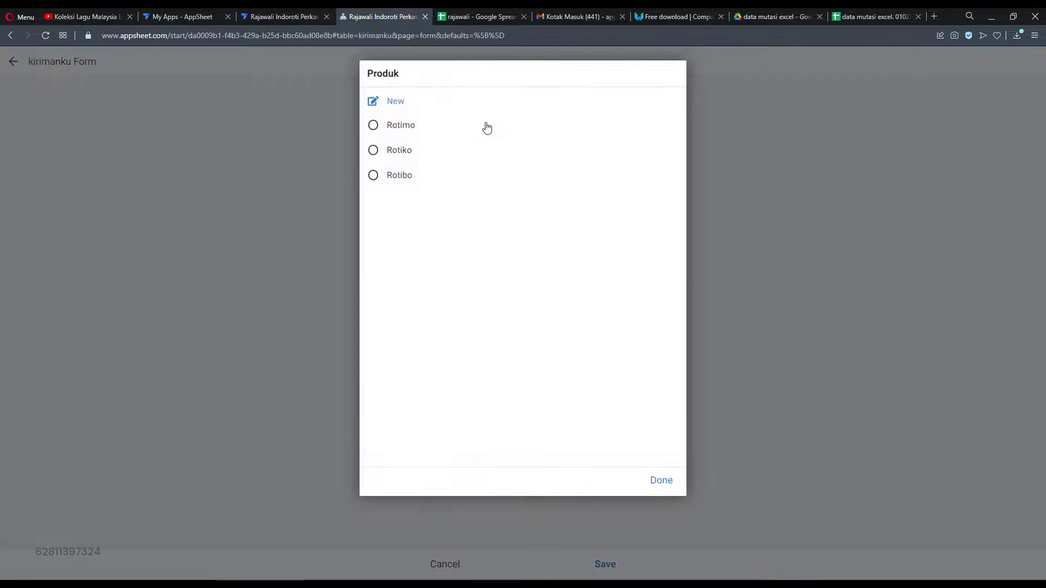
pyautogui.click(423, 131)
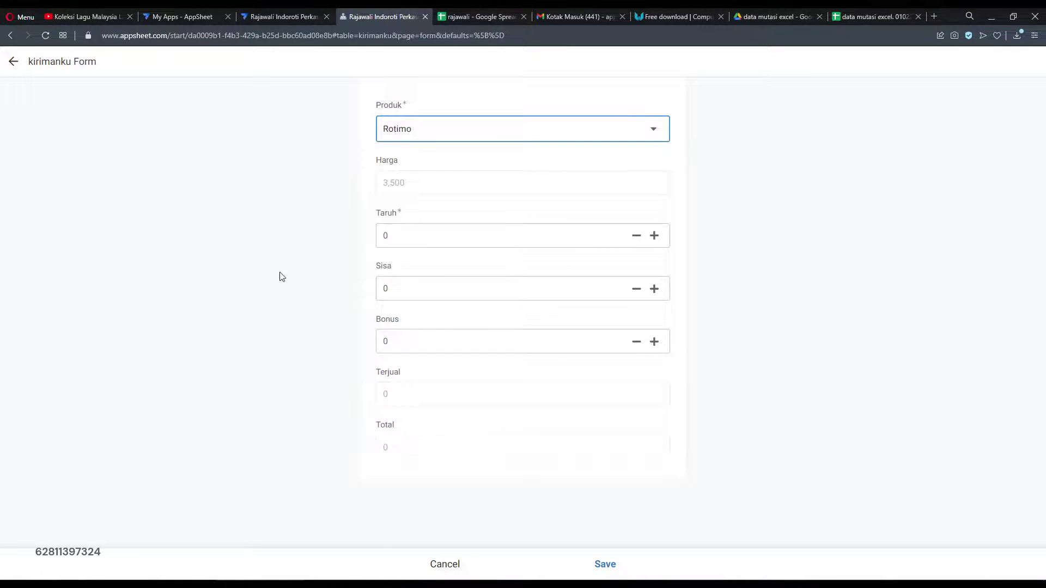
pyautogui.click(654, 236)
pyautogui.click(654, 235)
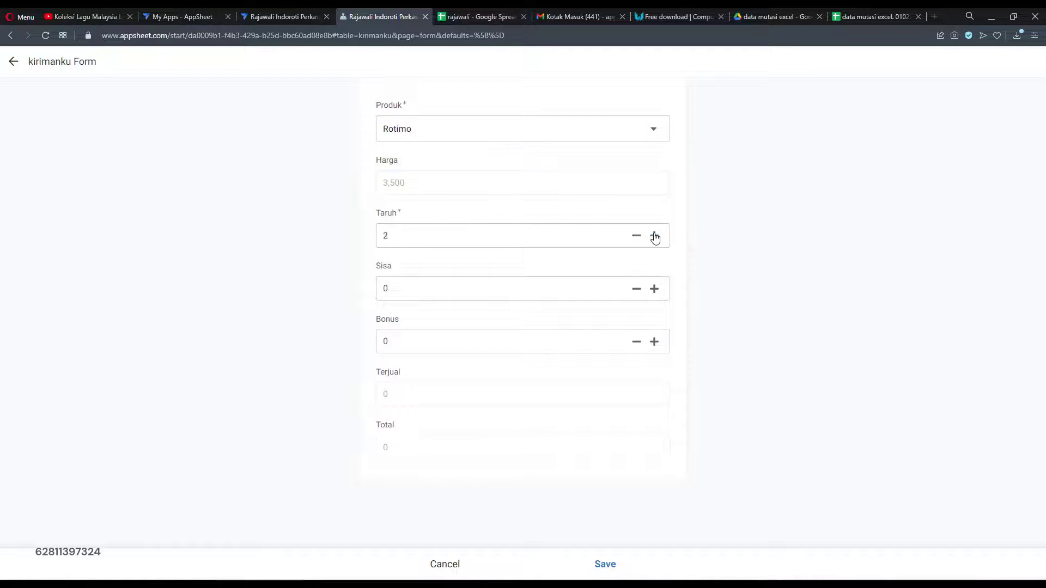
pyautogui.click(654, 235)
pyautogui.click(654, 235)
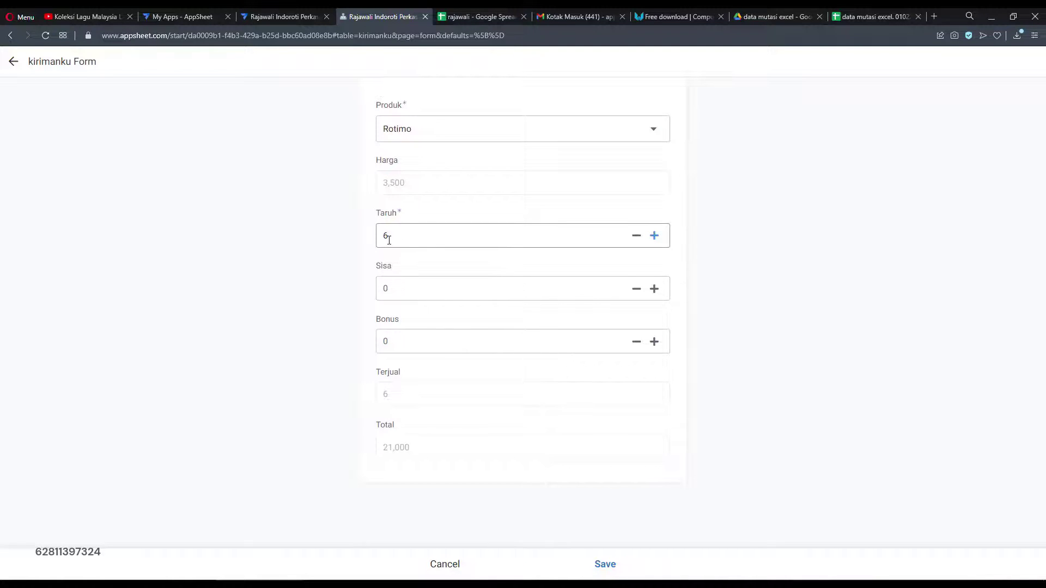
pyautogui.click(605, 564)
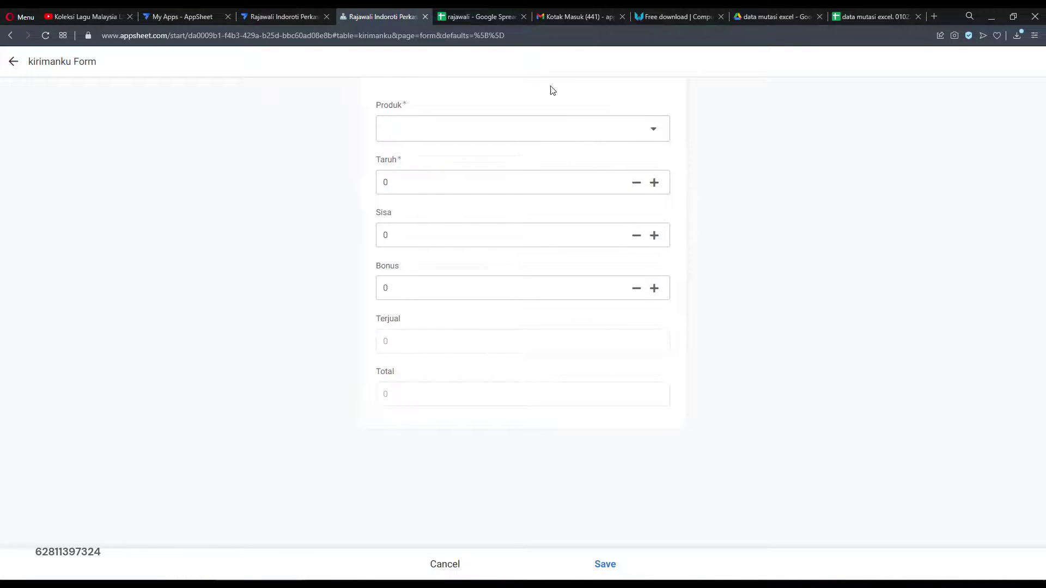
# Check the product choices for a further delivery item, and discard that item and the whole Pengiriman entry.
pyautogui.click(564, 131)
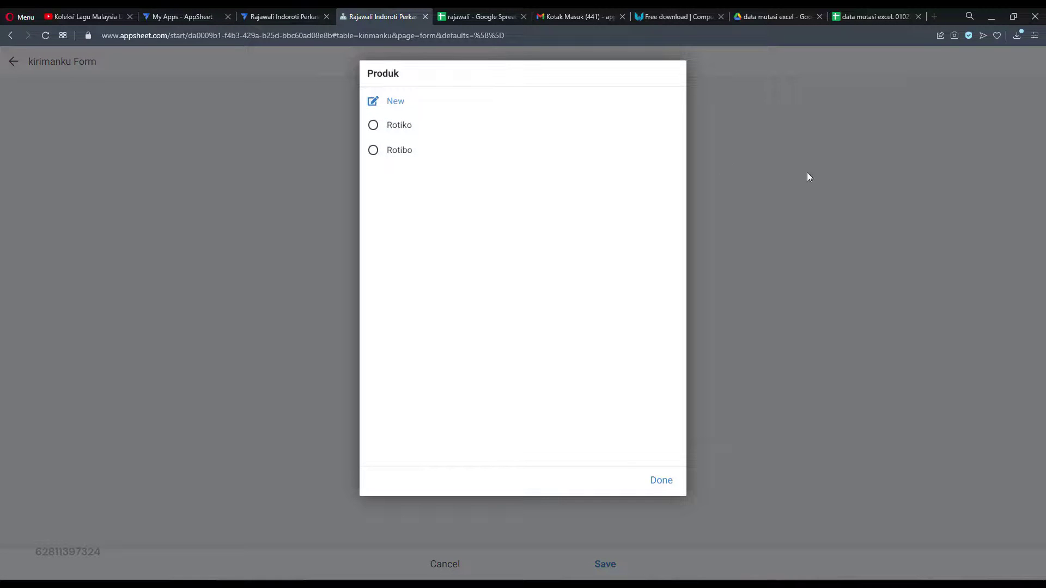
pyautogui.click(809, 177)
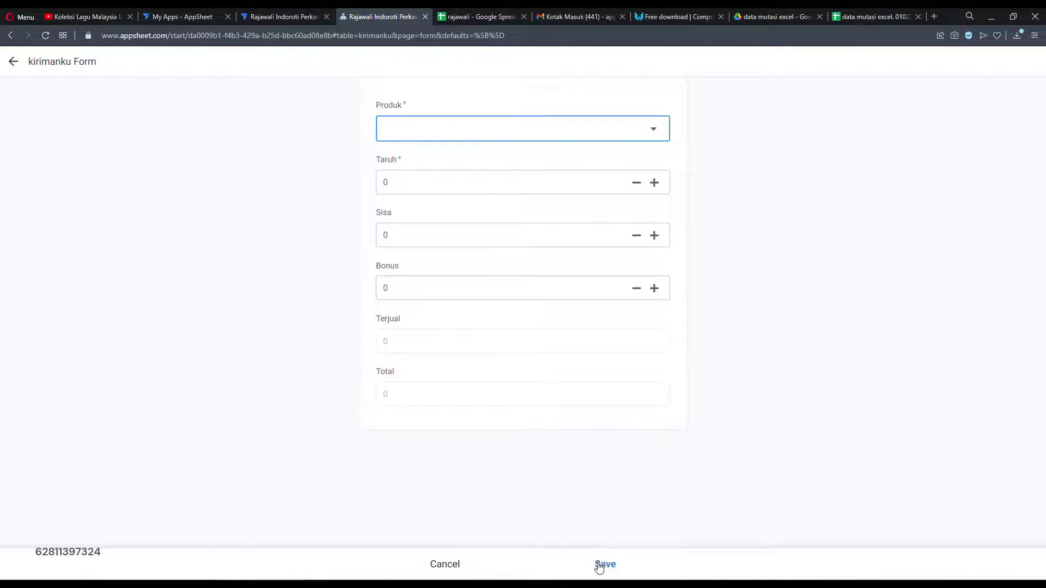
pyautogui.click(439, 565)
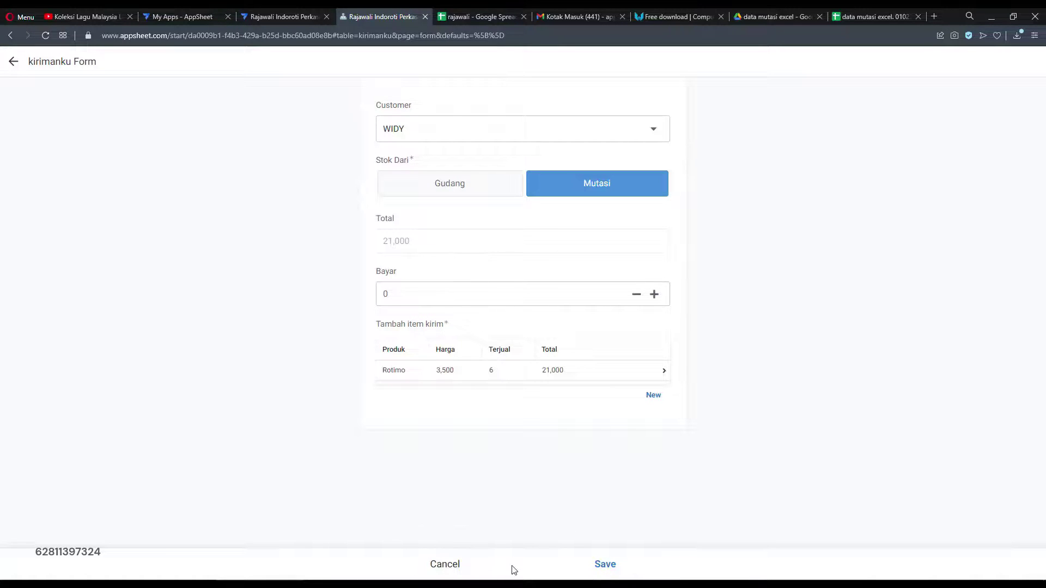
pyautogui.click(450, 567)
pyautogui.click(603, 325)
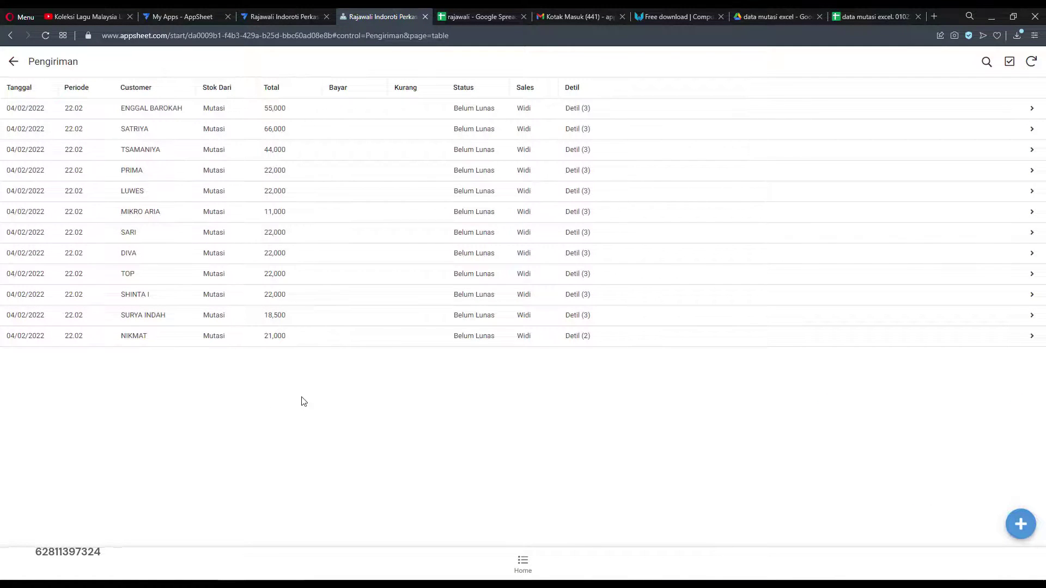
# Open the Penjualan transactions and view the first sale's details and edit form.
pyautogui.click(523, 561)
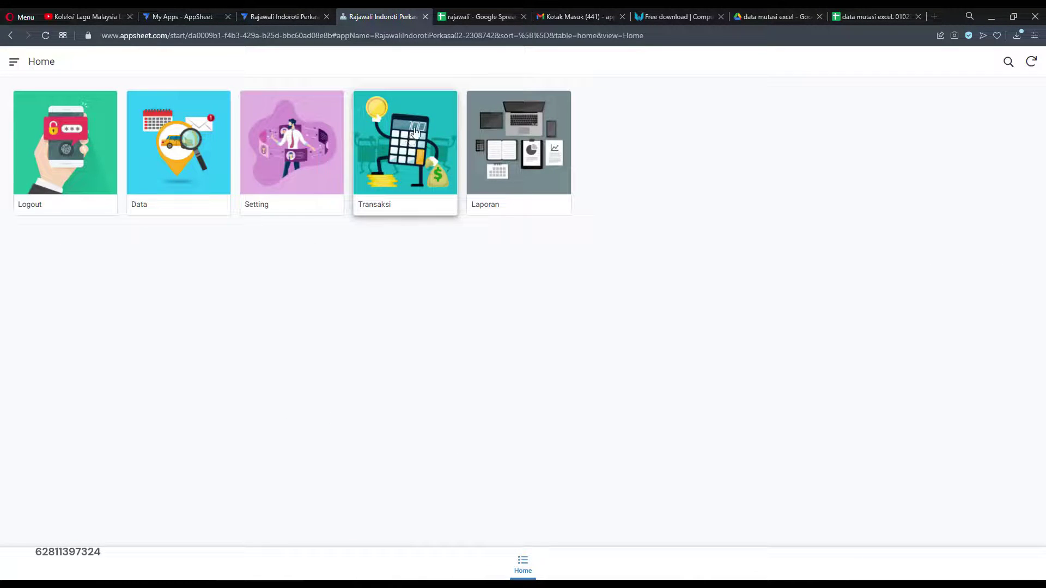
pyautogui.click(372, 168)
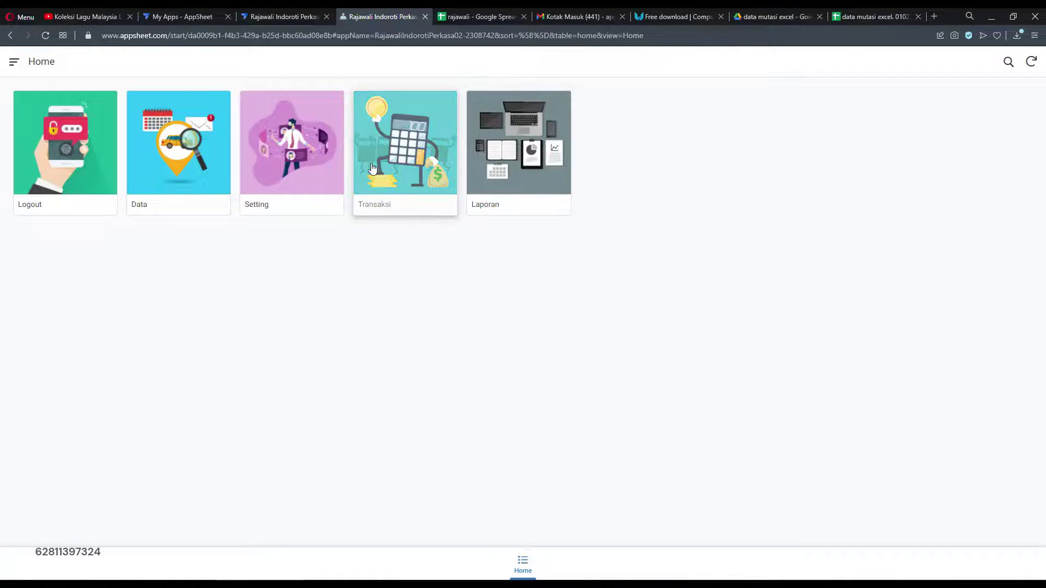
pyautogui.click(372, 168)
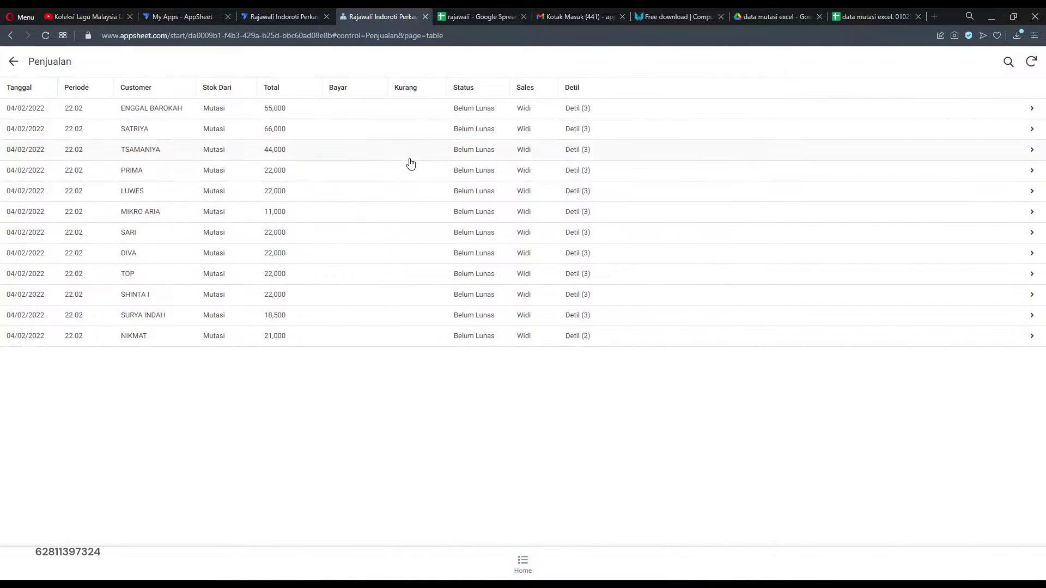
pyautogui.click(362, 113)
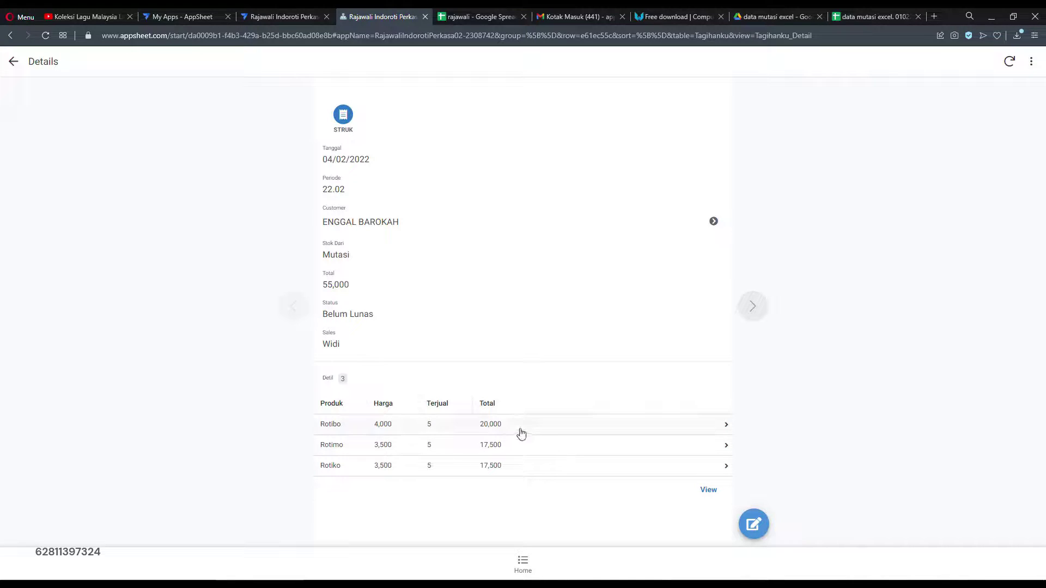
pyautogui.click(755, 524)
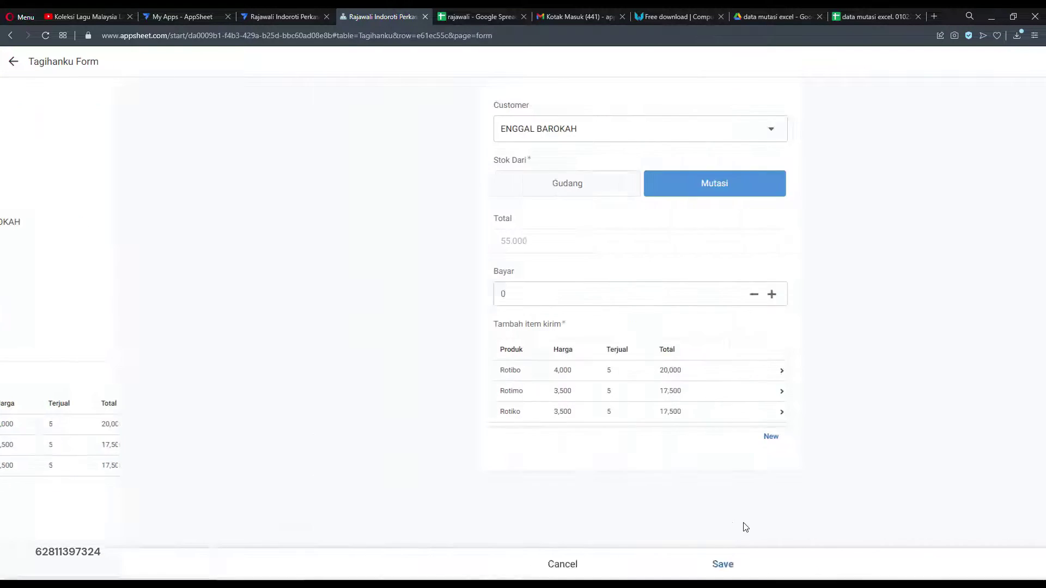
pyautogui.click(18, 63)
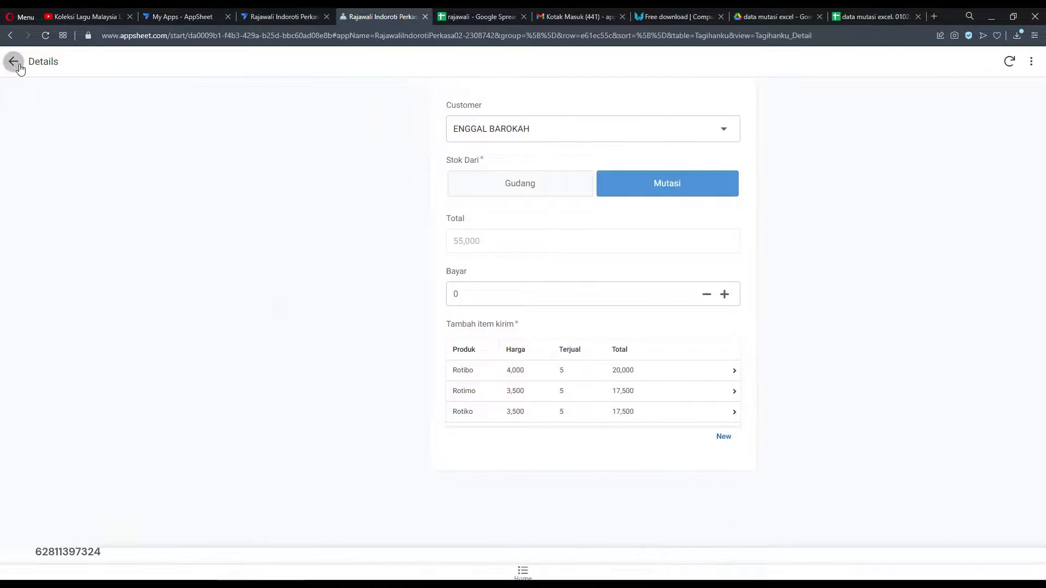
# Edit the first sale's Rotibo item with Sisa 1 and Bonus 1, and save the item.
pyautogui.click(753, 526)
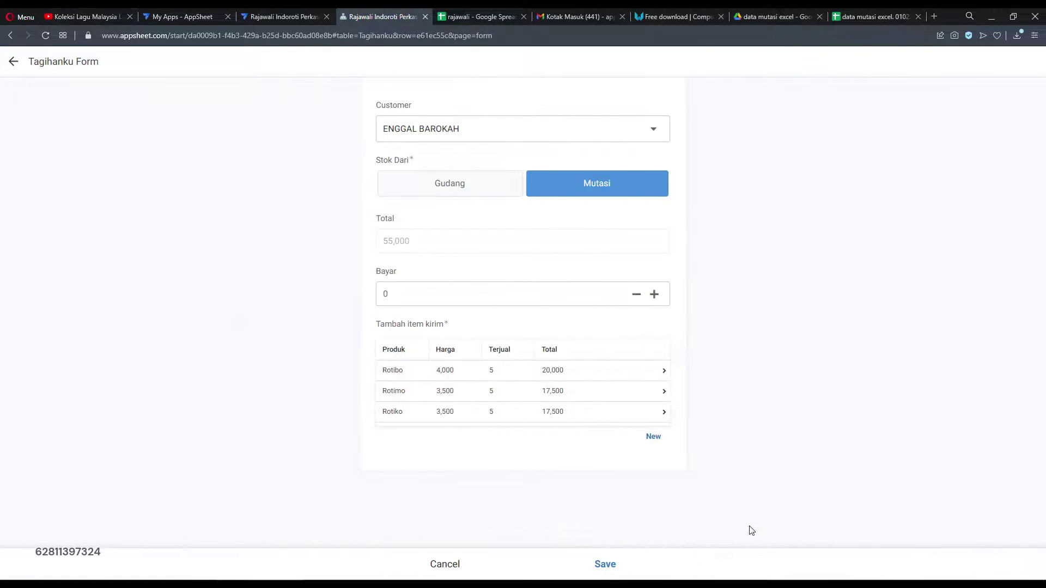
pyautogui.click(516, 372)
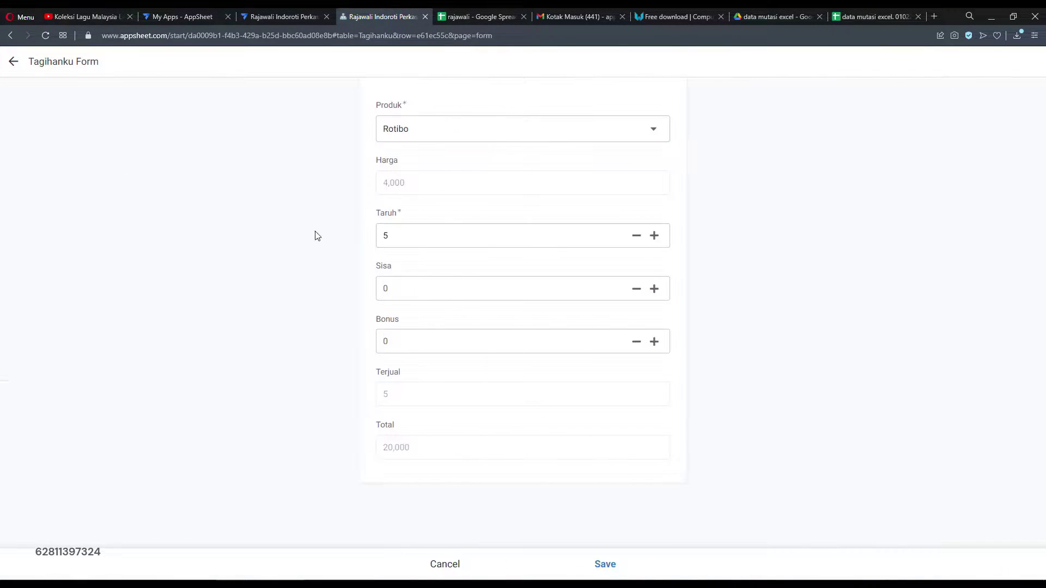
pyautogui.click(410, 285)
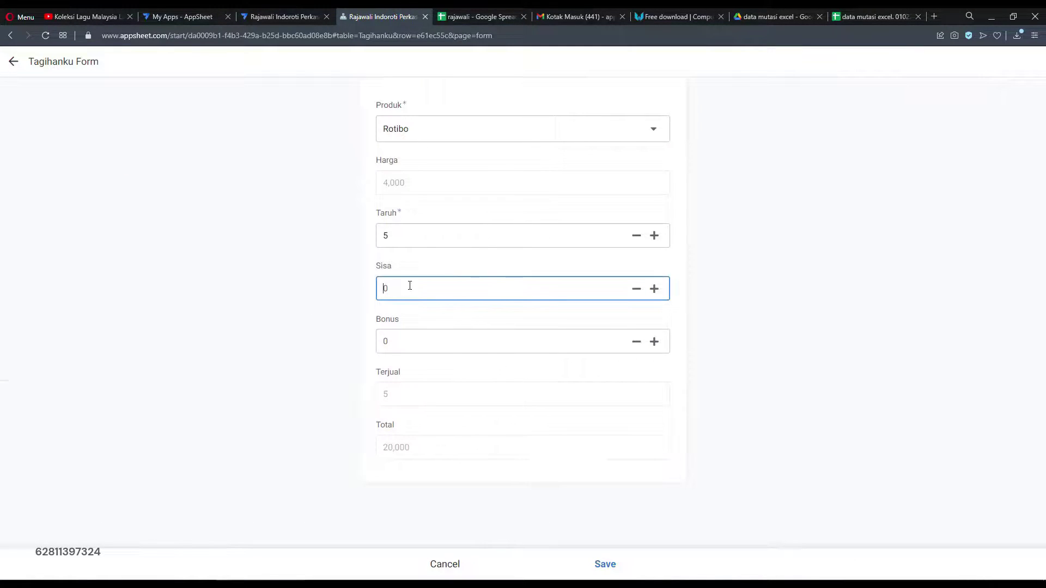
pyautogui.click(654, 289)
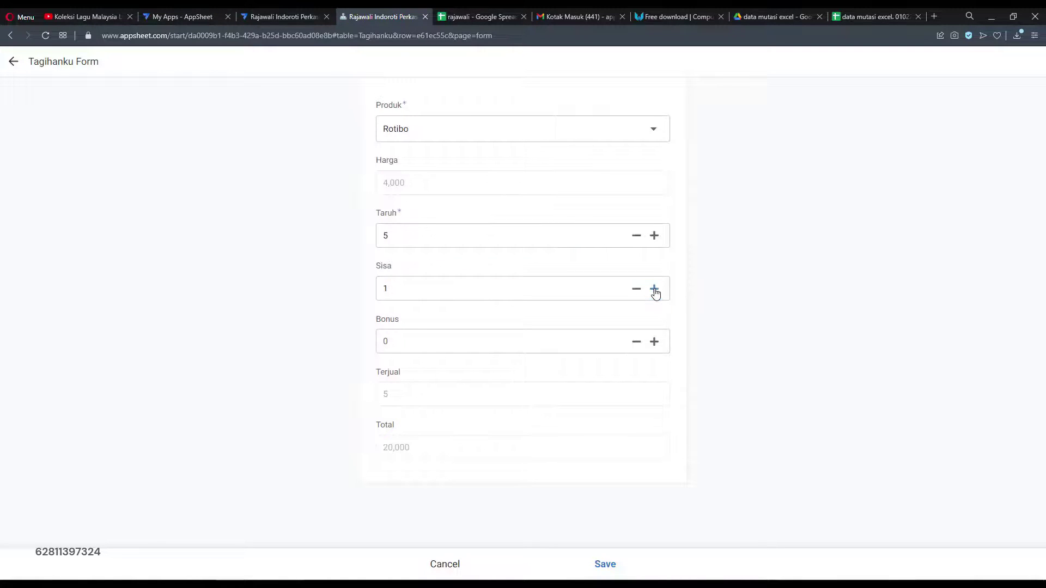
pyautogui.click(655, 342)
pyautogui.click(600, 564)
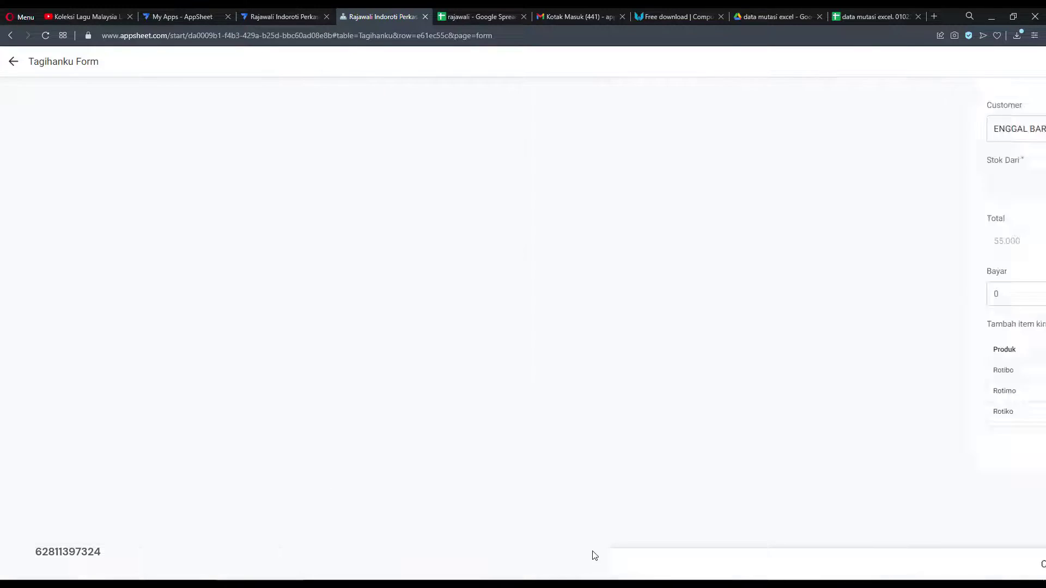
# Review the sale's Rotimo item, keep its values, and save the sale.
pyautogui.click(595, 390)
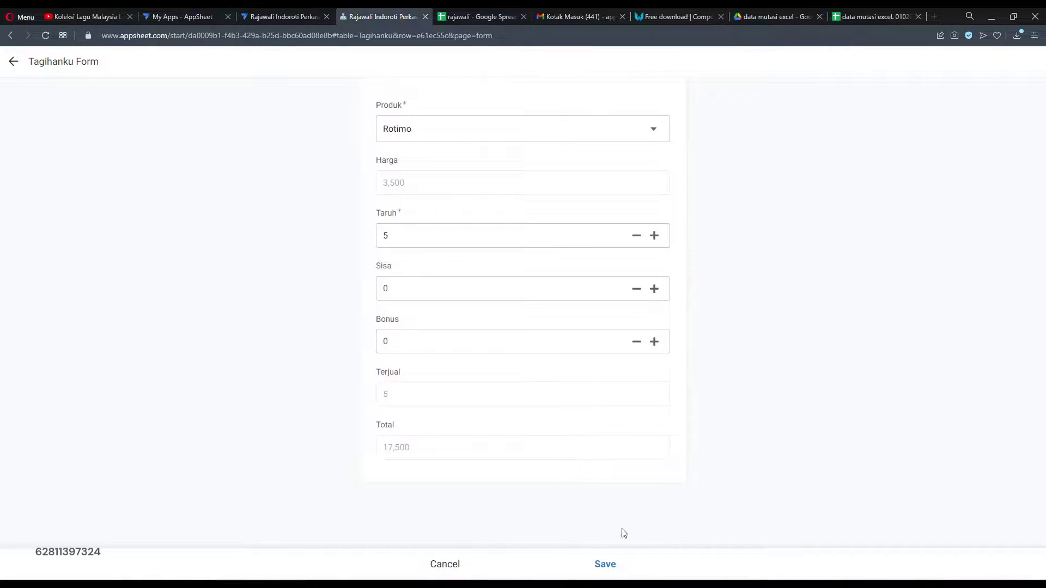
pyautogui.click(618, 568)
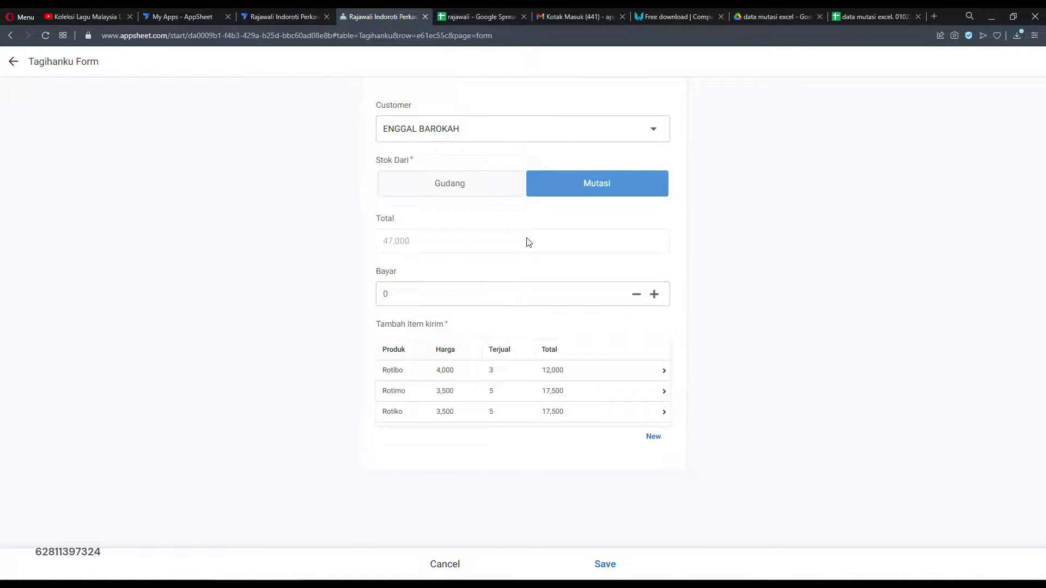
pyautogui.click(600, 565)
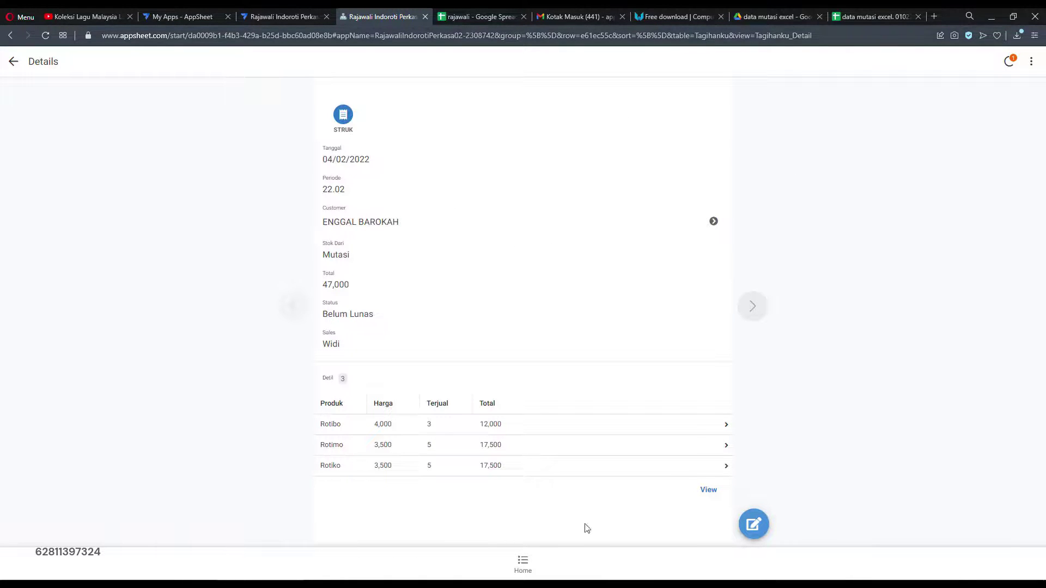
# Check the Tagihan sheet's existing rows in the rajawali Google Sheets file, and return to the AppSheet app.
pyautogui.click(479, 16)
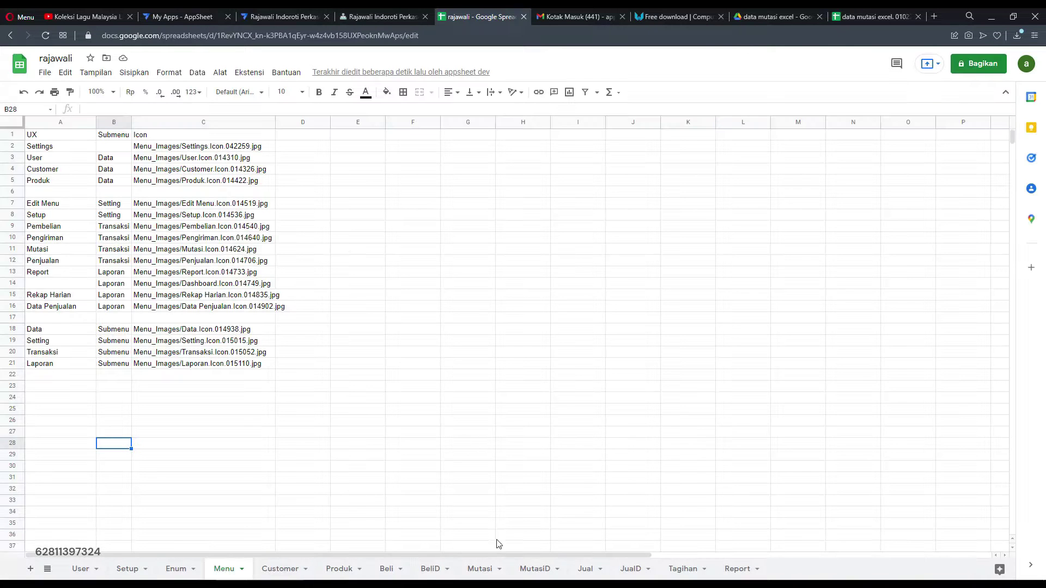
pyautogui.click(679, 572)
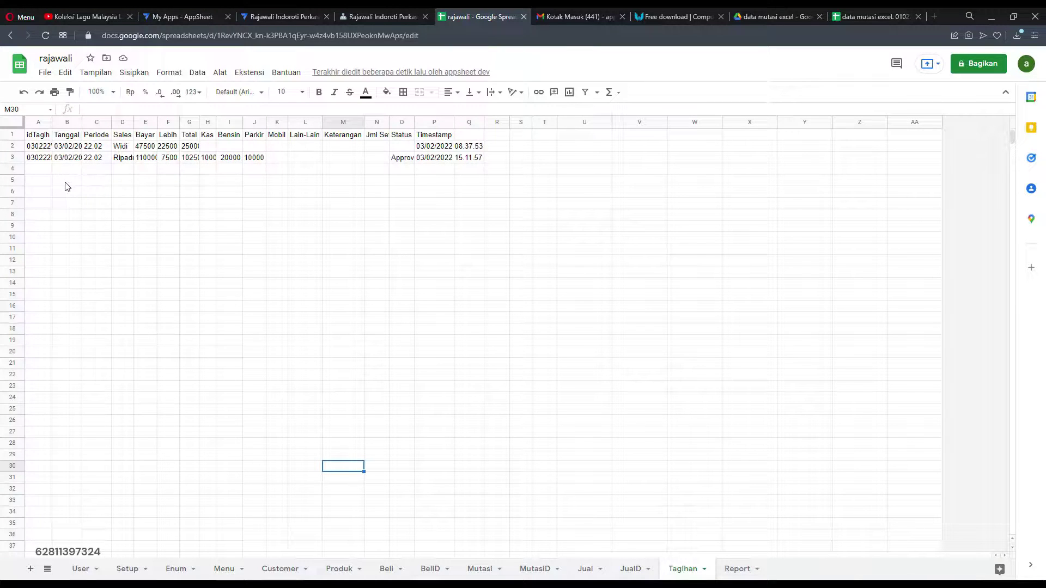
pyautogui.click(46, 173)
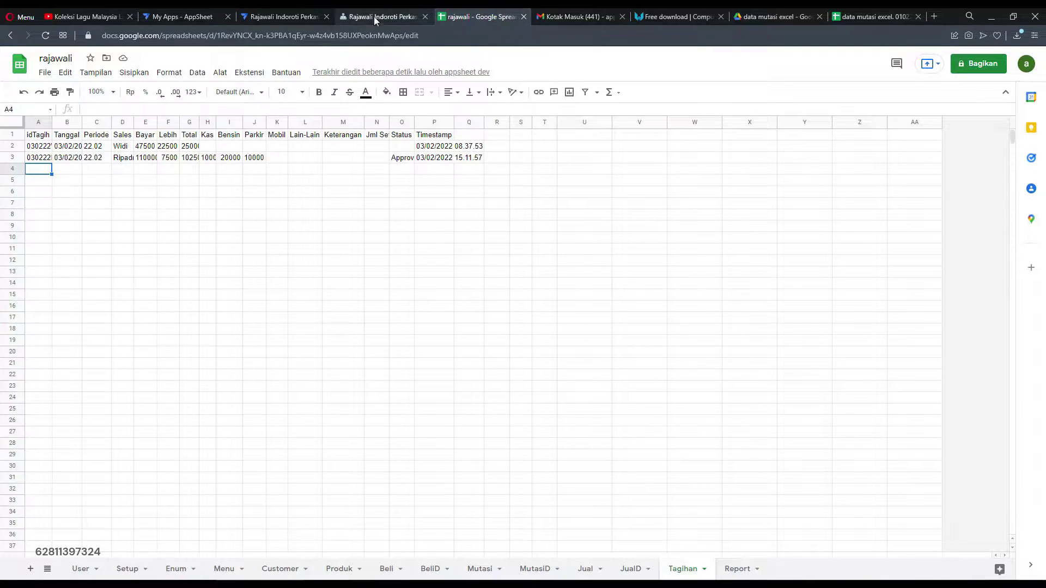
pyautogui.click(390, 17)
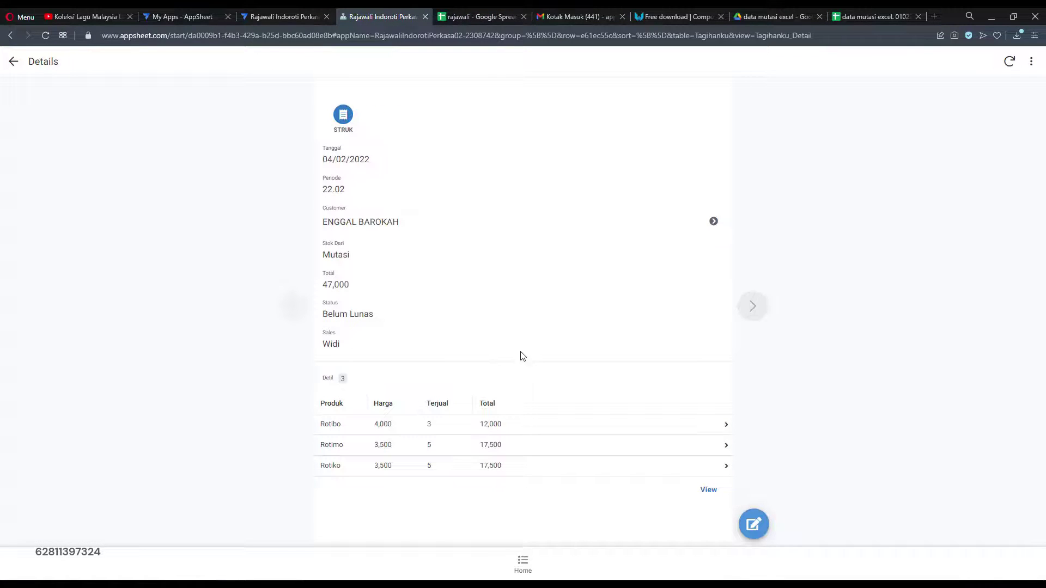
# Set the first sale's Bayar to 47000, review the Kembali and Lebih fields, and save the sale.
pyautogui.click(754, 524)
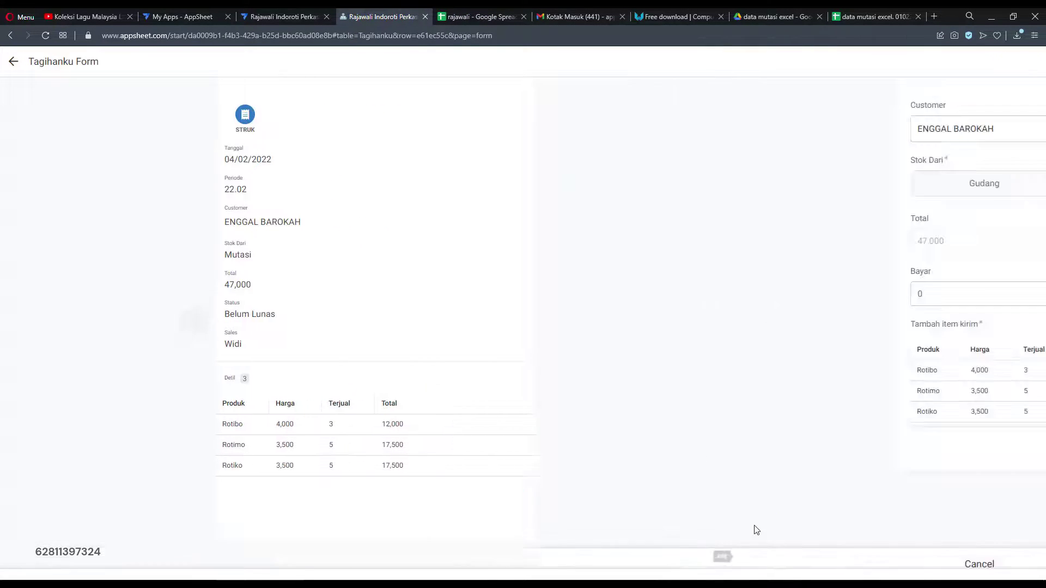
pyautogui.click(382, 293)
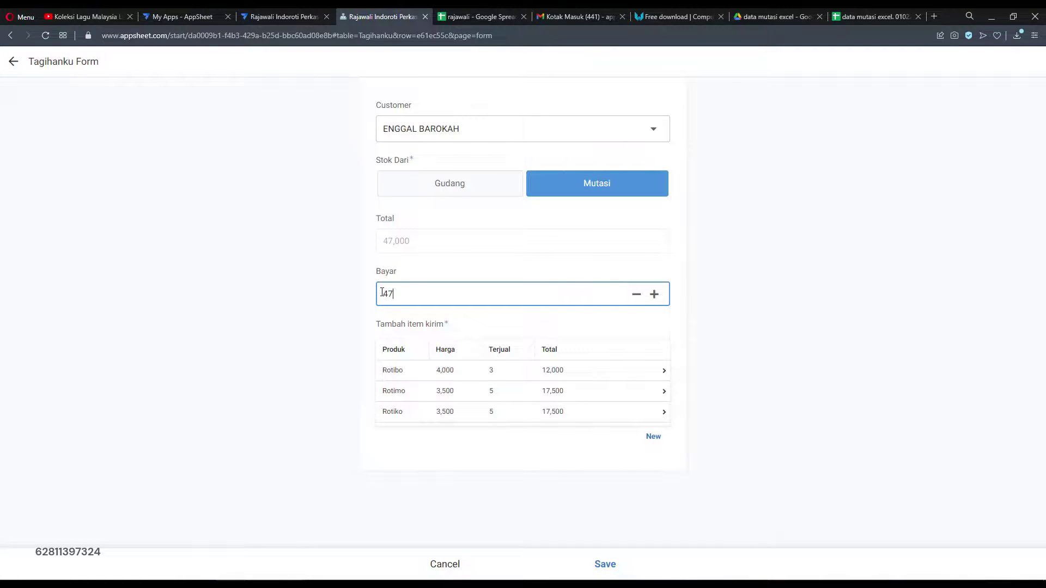
pyautogui.click(730, 246)
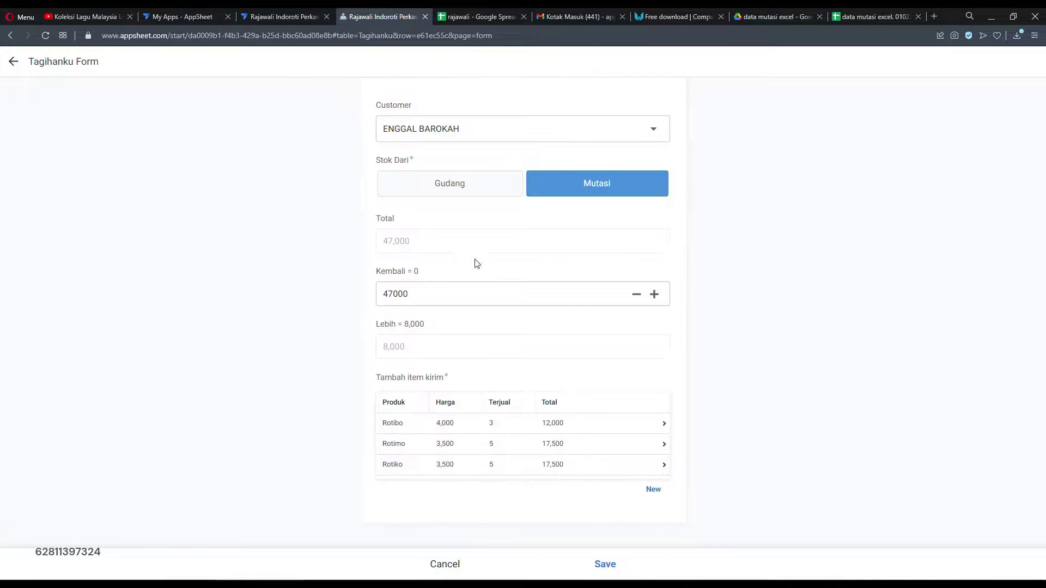
pyautogui.moveTo(409, 294); pyautogui.dragTo(398, 294)
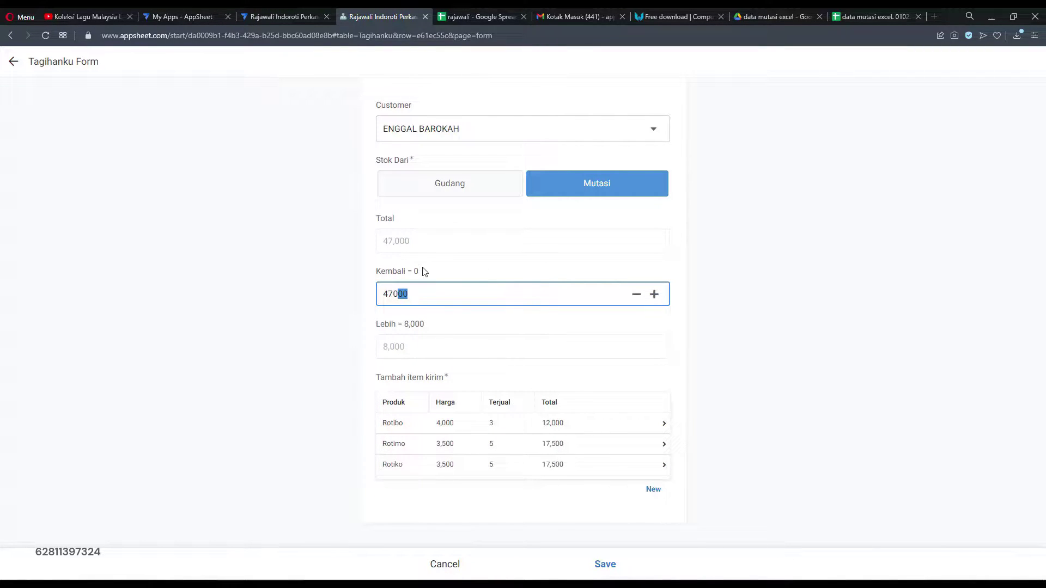
pyautogui.click(416, 274)
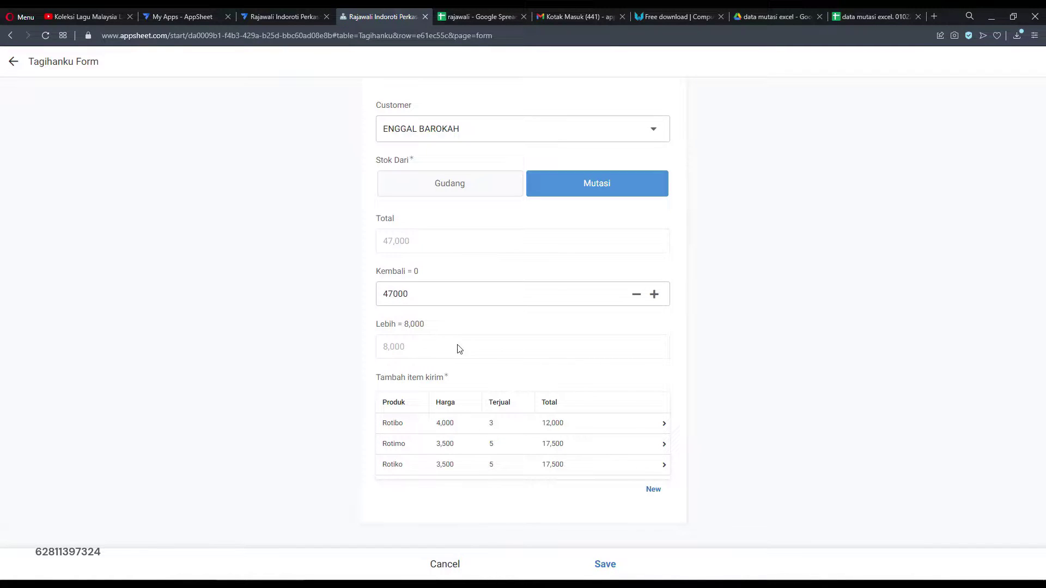
pyautogui.click(605, 566)
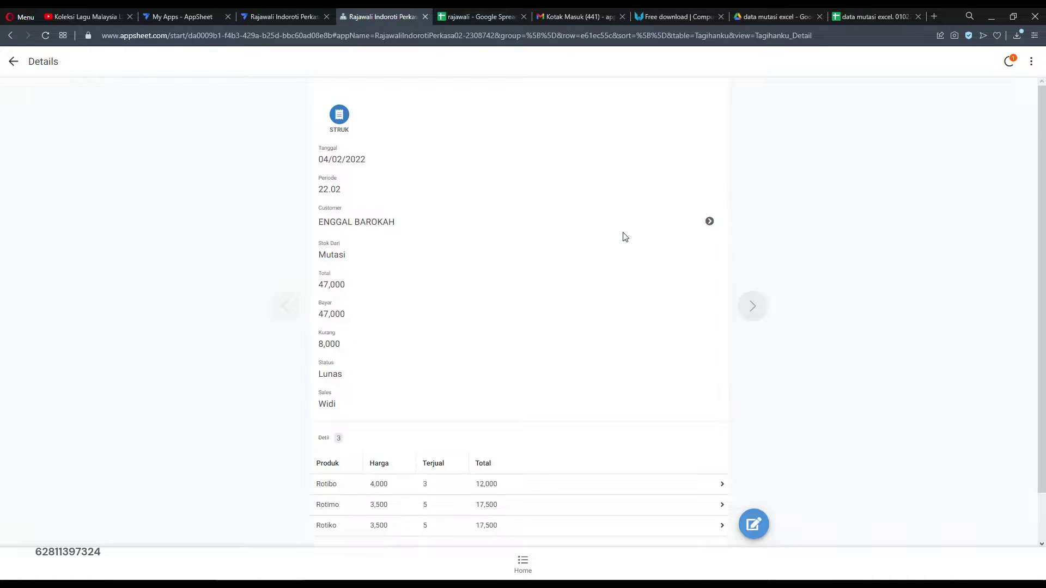
# Review the total and payment status in the saved sale's details.
pyautogui.scroll(-1, 386, 263)
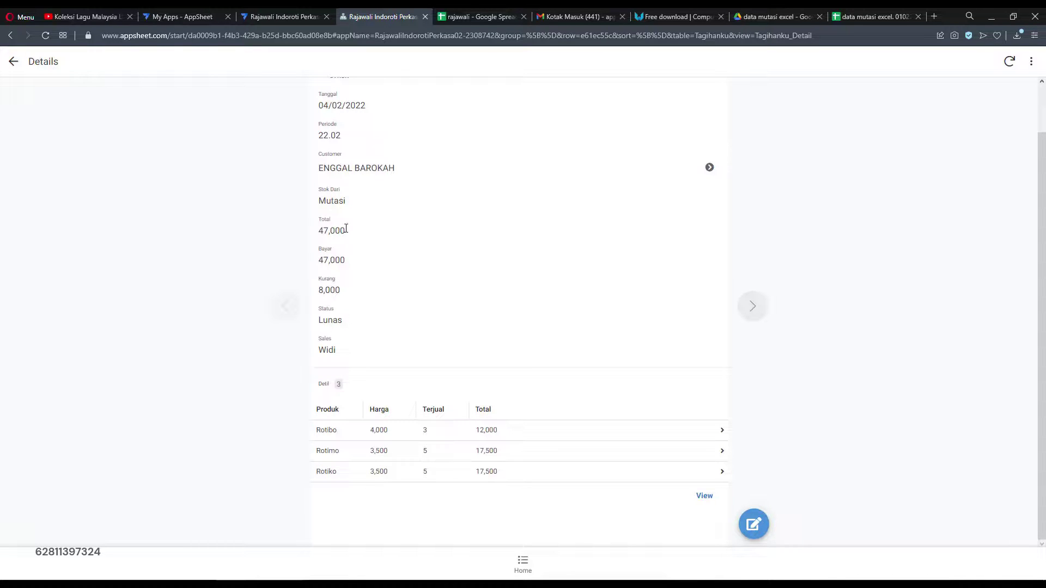
pyautogui.moveTo(344, 230); pyautogui.dragTo(316, 232)
pyautogui.click(479, 222)
pyautogui.doubleClick(322, 322)
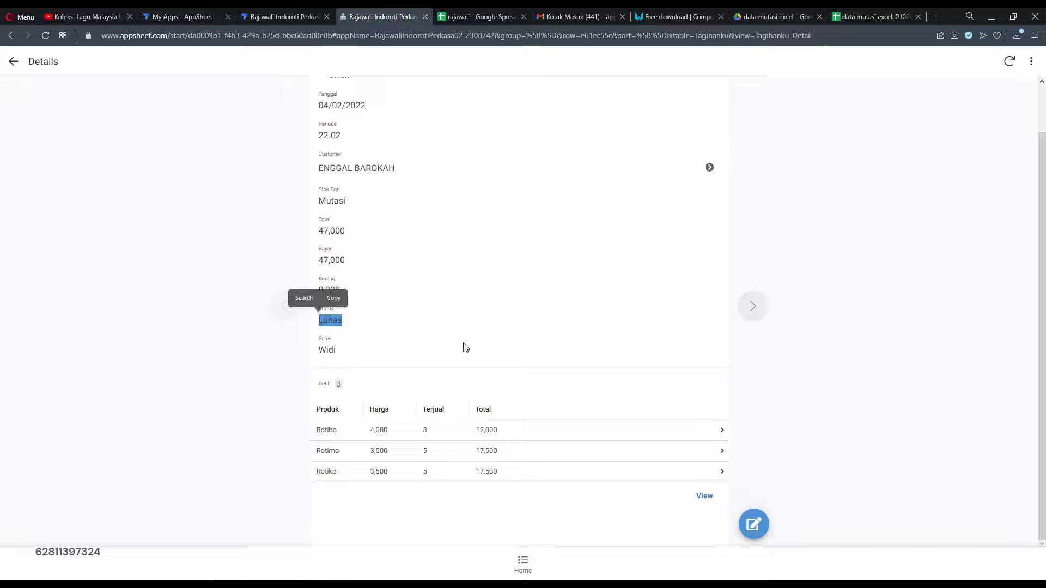
# Open the next sale for editing, set its Rotimo item's Sisa to 1, and save the item.
pyautogui.click(758, 300)
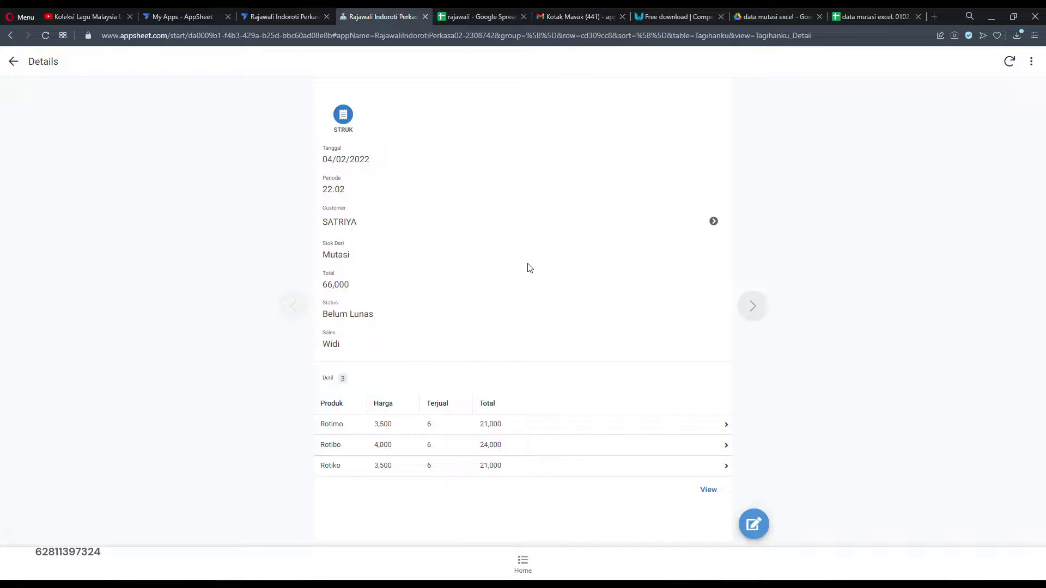
pyautogui.click(757, 523)
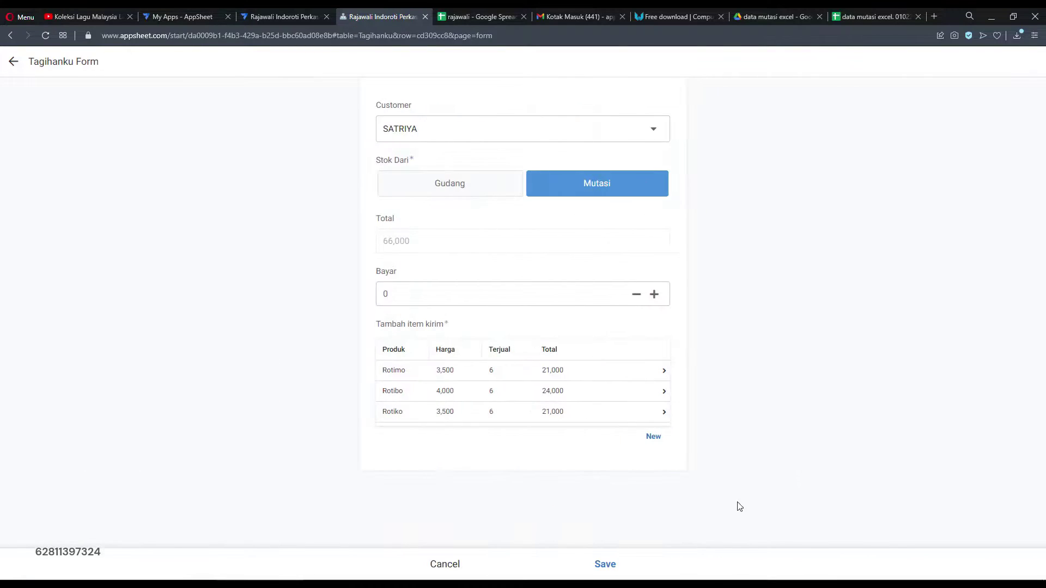
pyautogui.click(578, 375)
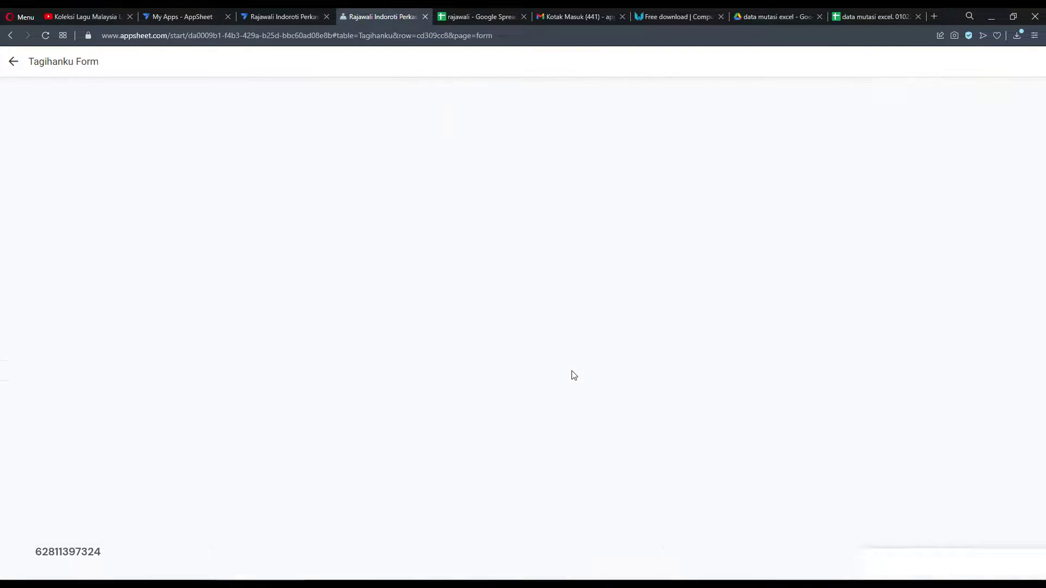
pyautogui.click(653, 289)
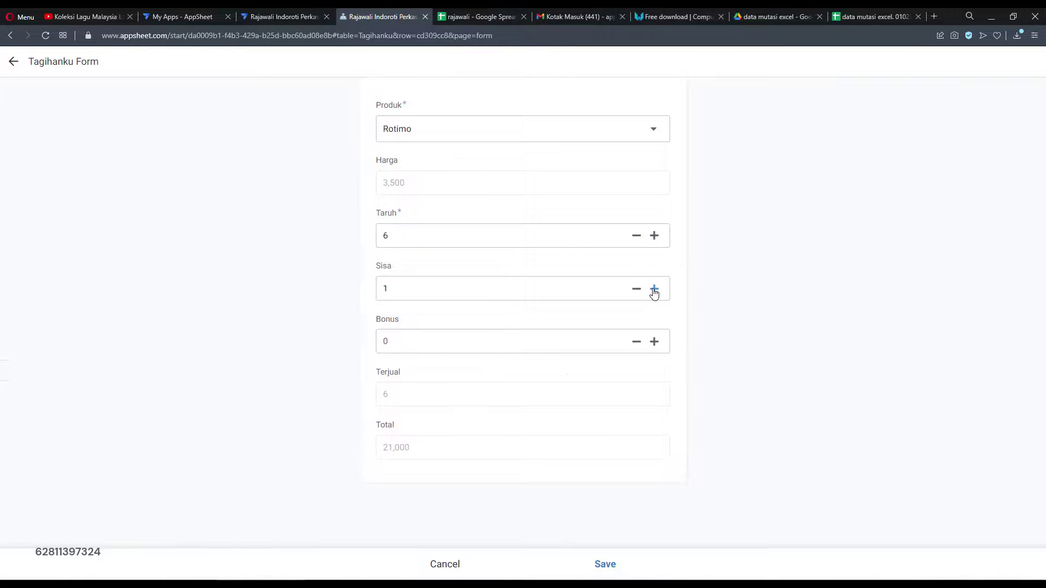
pyautogui.click(603, 567)
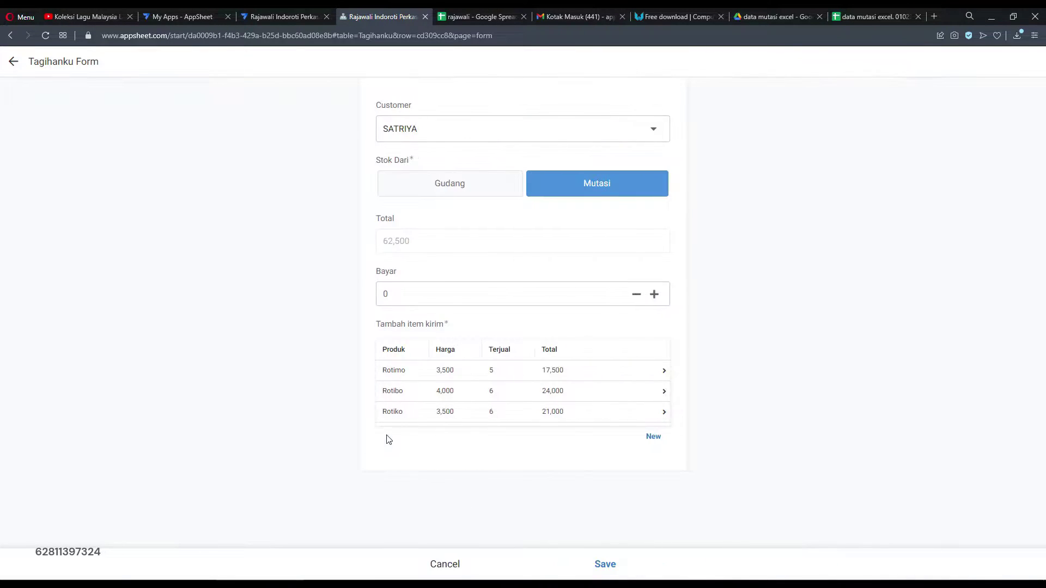
# Set this second sale's Bayar to 62500 and save the sale.
pyautogui.click(393, 294)
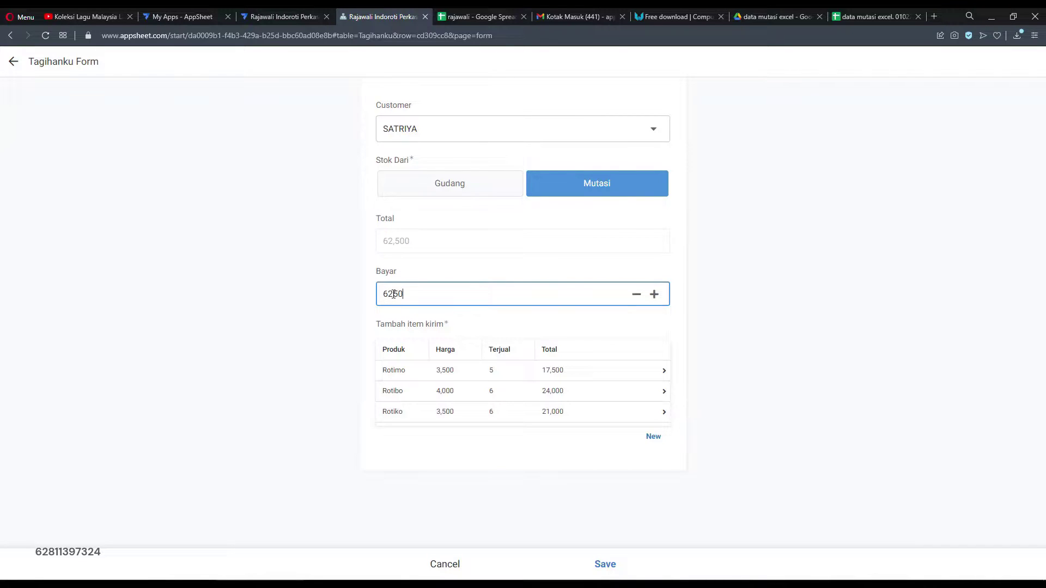
pyautogui.click(793, 310)
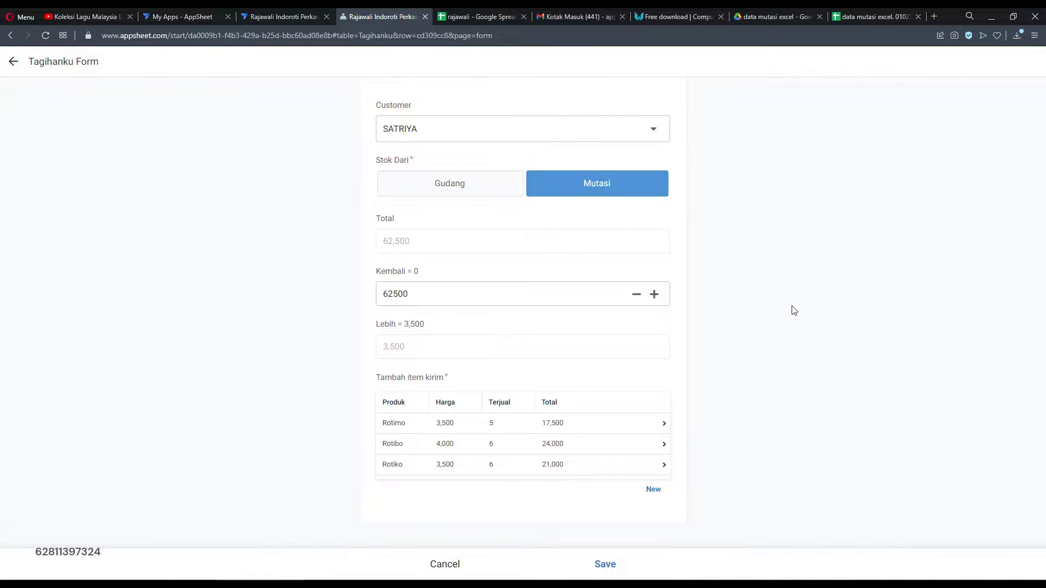
pyautogui.click(604, 564)
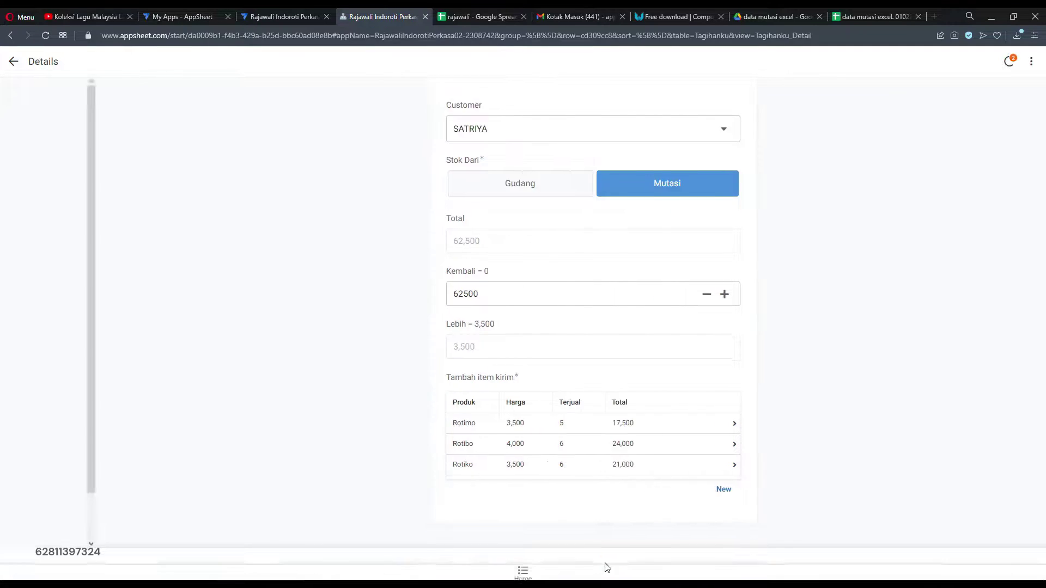
# Switch to the rajawali spreadsheet and review the Tagihan sheet's 04/02/2022 row, including Bayar, Lebih, Sales, Tanggal and Jml Setor.
pyautogui.click(483, 16)
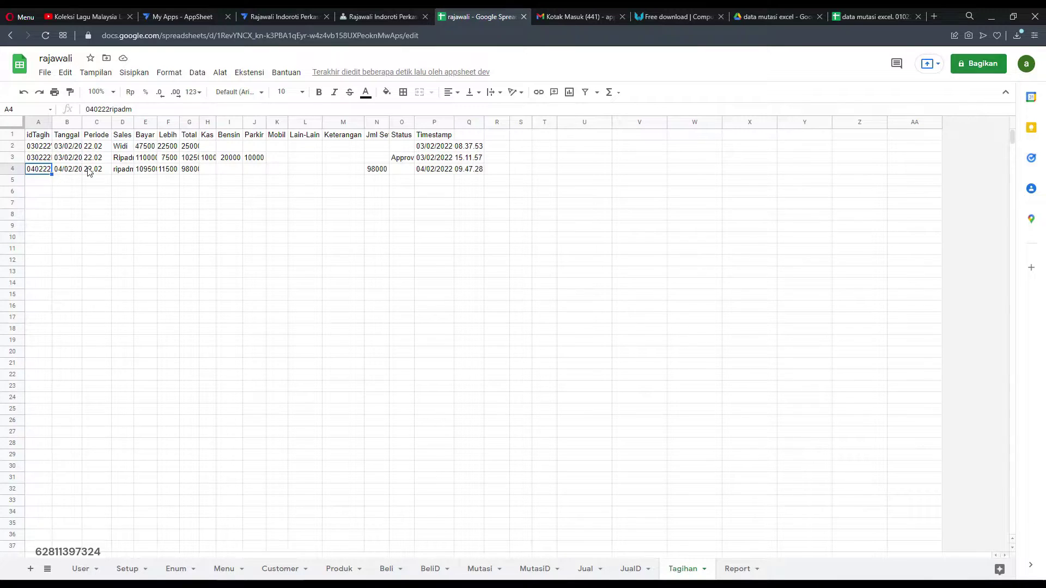
pyautogui.click(154, 170)
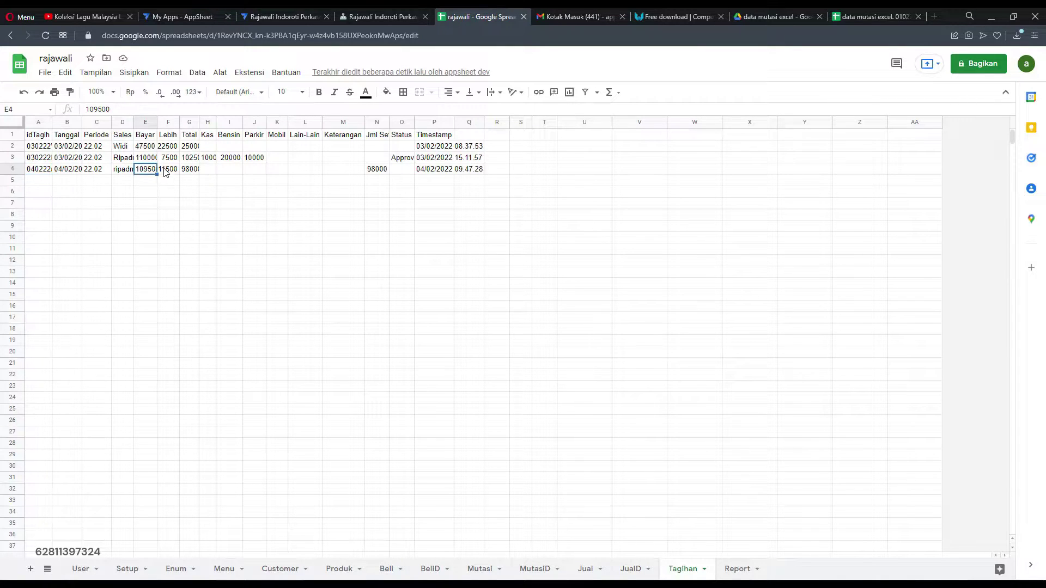
pyautogui.click(164, 170)
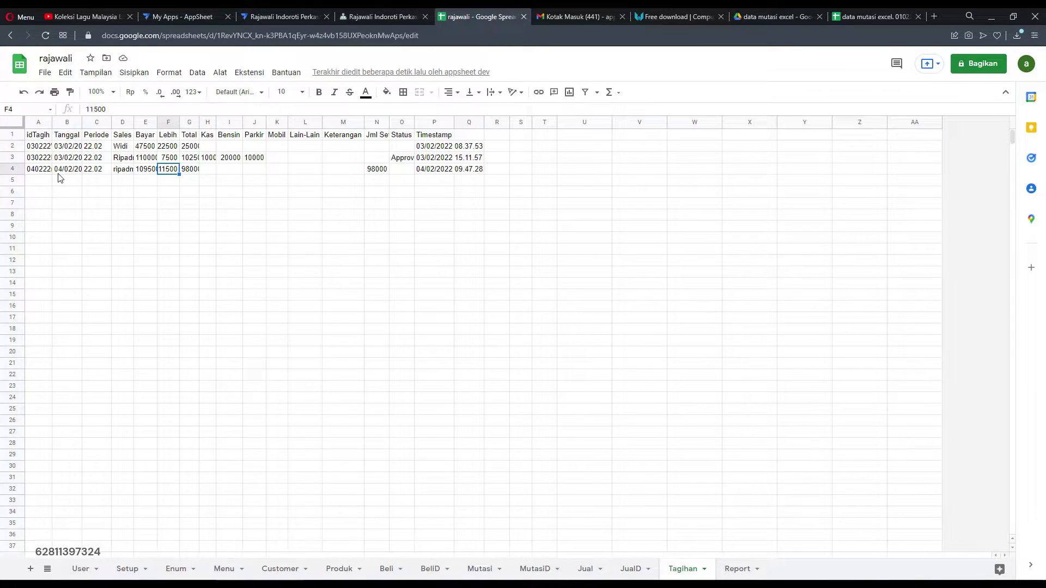
pyautogui.click(121, 171)
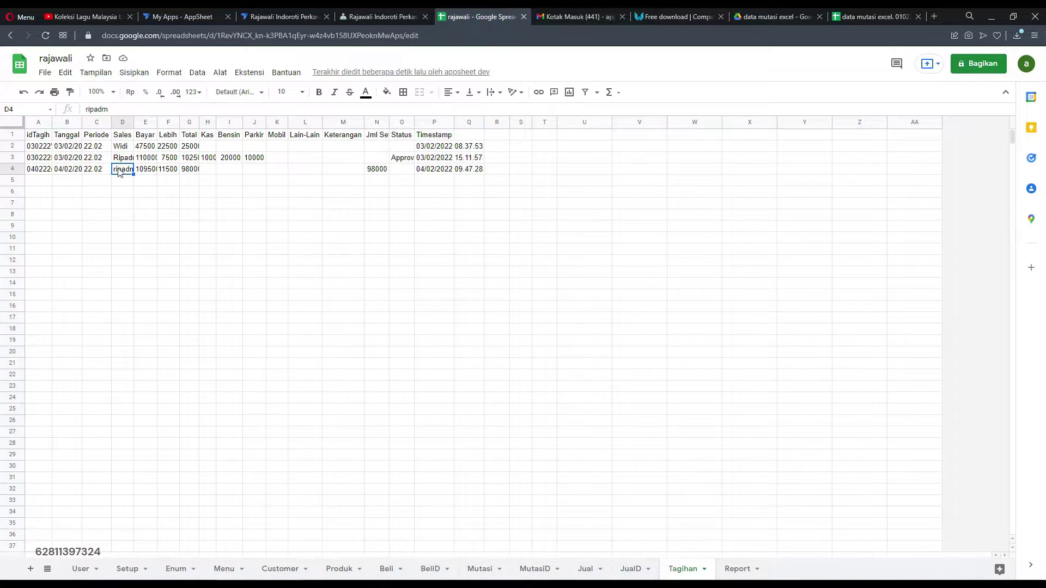
pyautogui.click(72, 172)
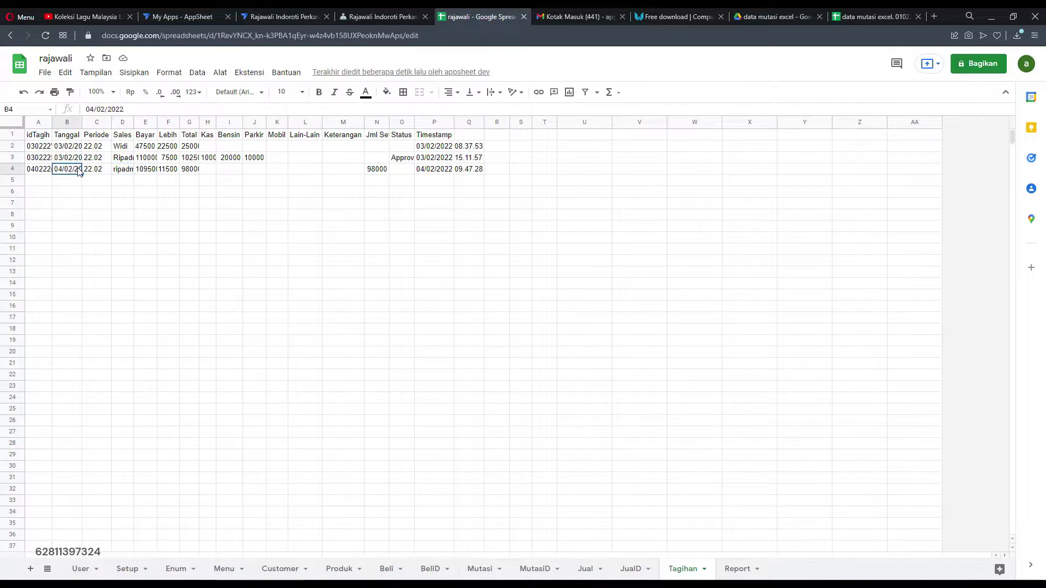
pyautogui.click(125, 171)
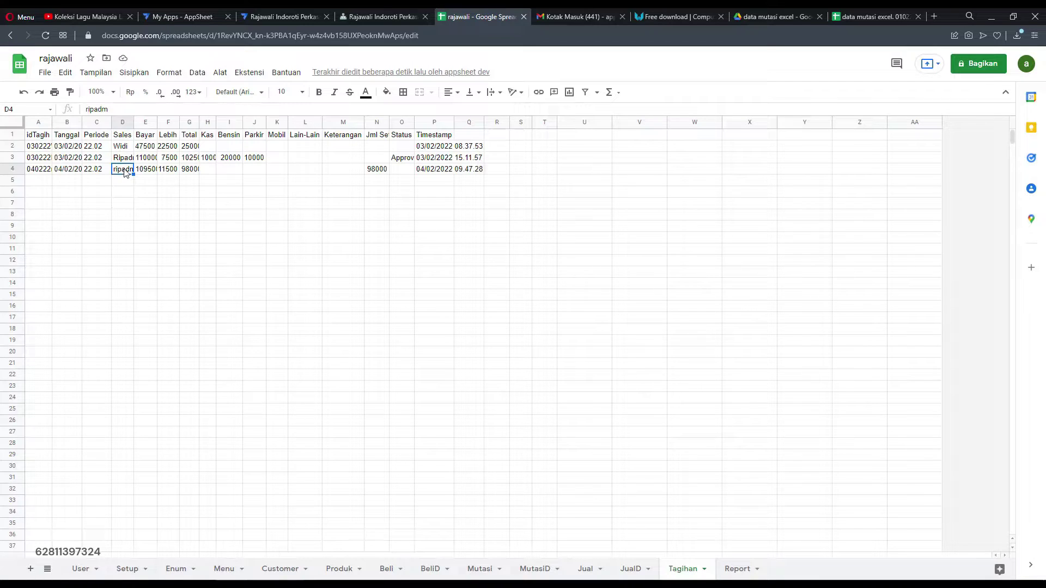
pyautogui.click(378, 170)
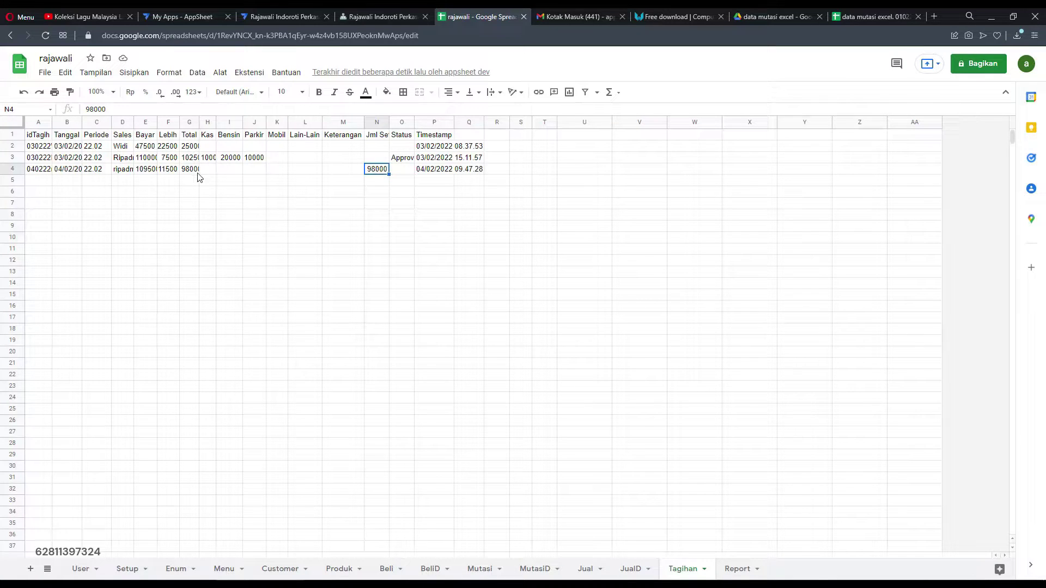
# Switch back to the Rajawali app and open the Rekap Harian report under Laporan.
pyautogui.click(400, 16)
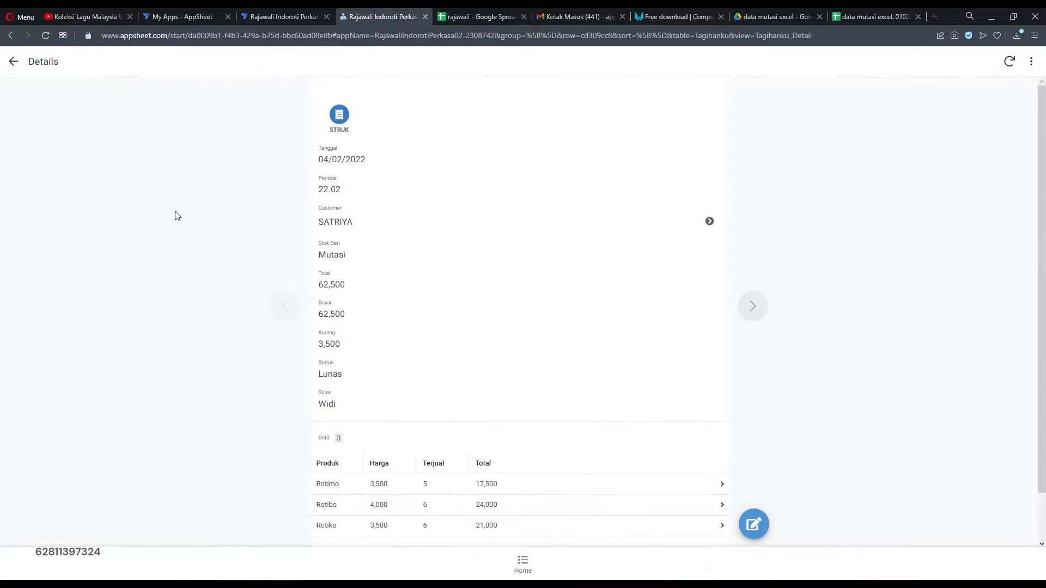
pyautogui.click(14, 61)
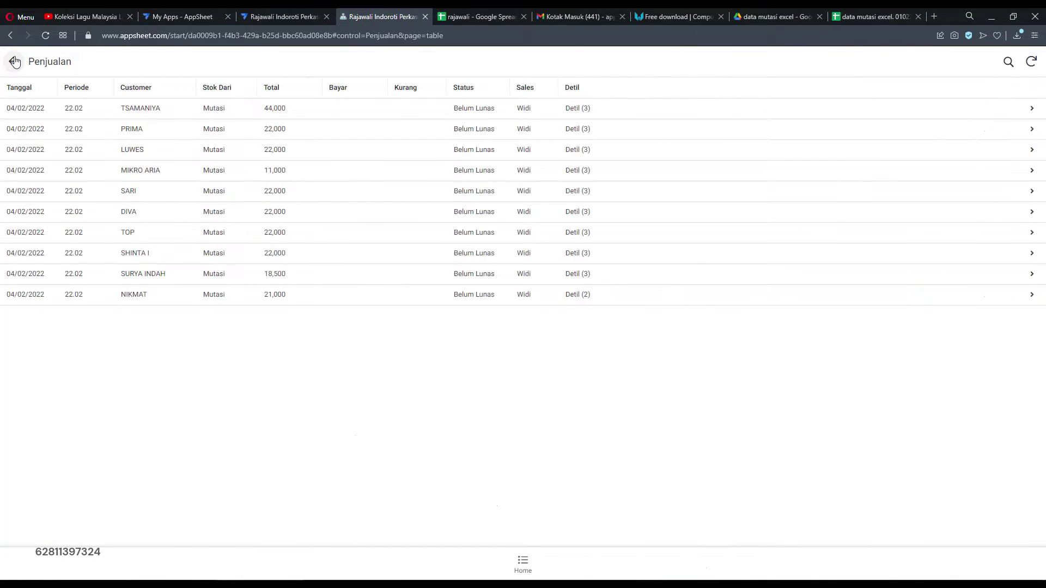
pyautogui.click(13, 61)
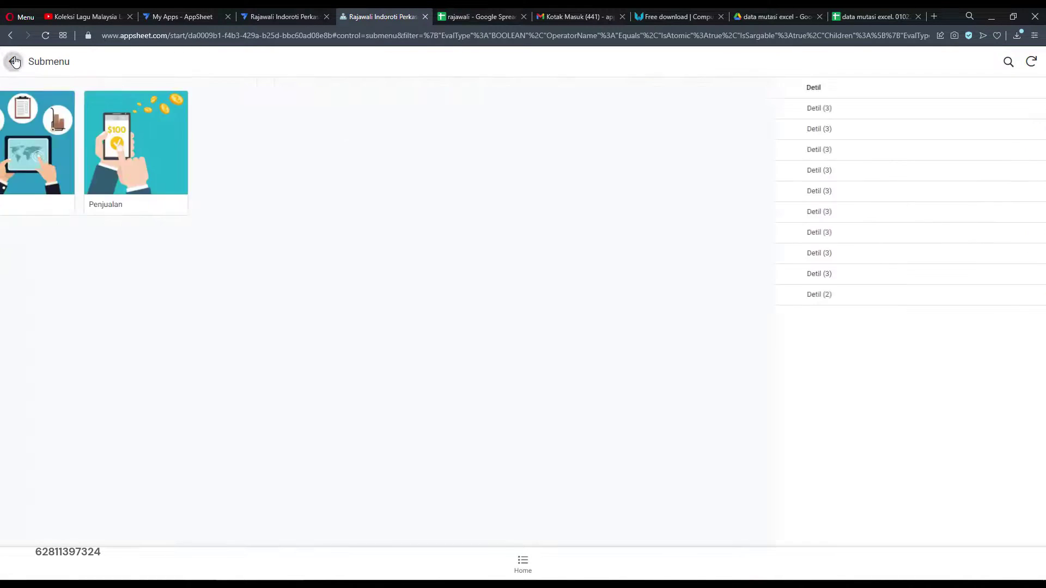
pyautogui.click(14, 62)
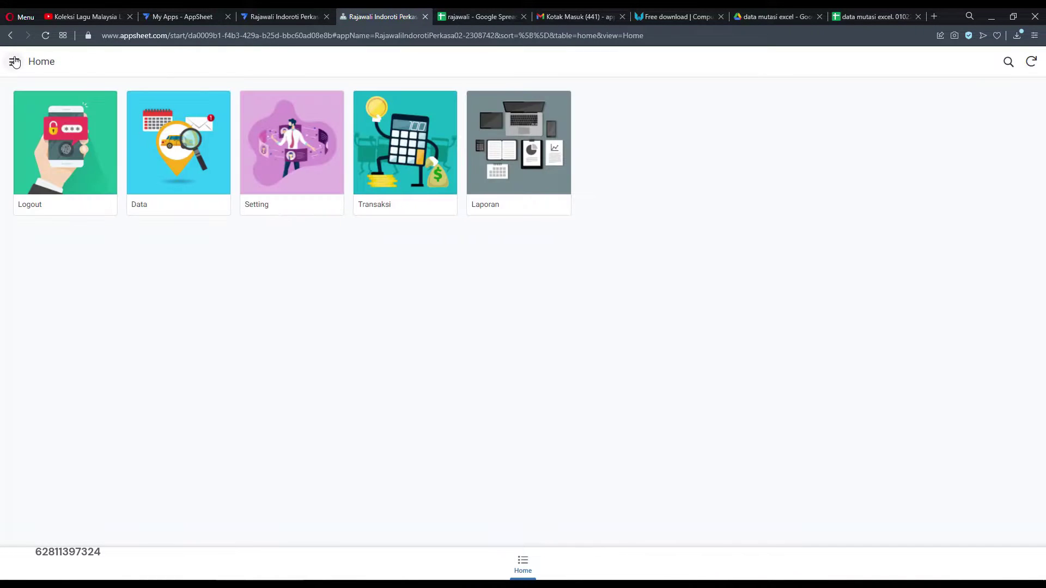
pyautogui.click(528, 126)
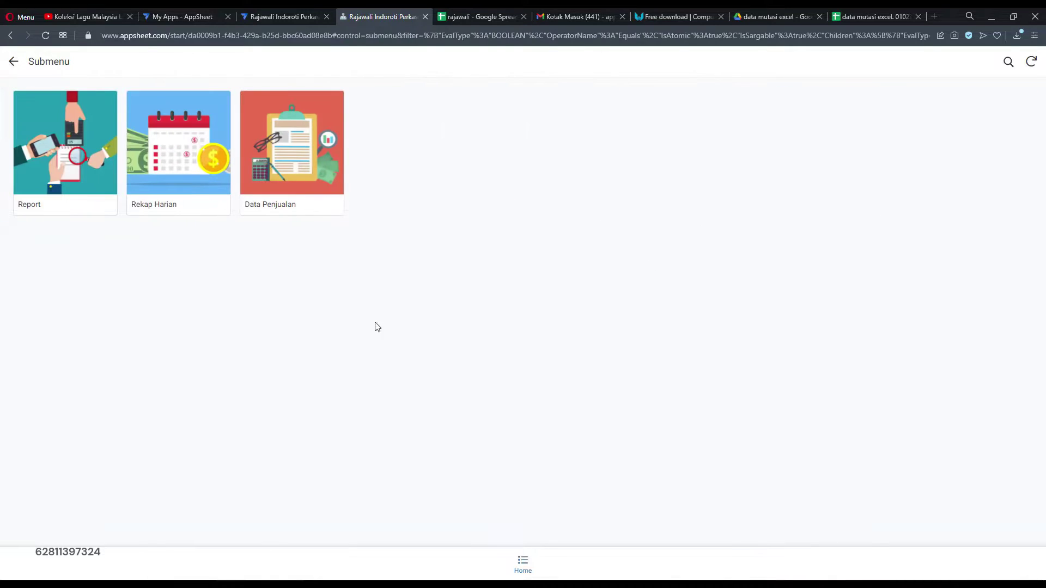
pyautogui.click(183, 156)
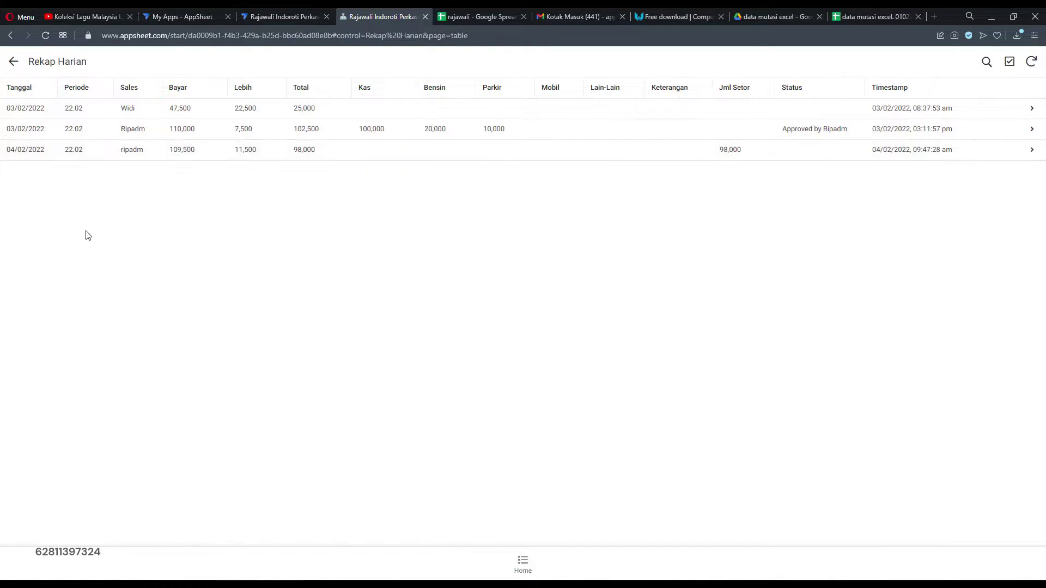
# Edit the 04/02/2022 daily recap, set Bensin to 20000 and Parkir to 5000, and save it.
pyautogui.click(422, 157)
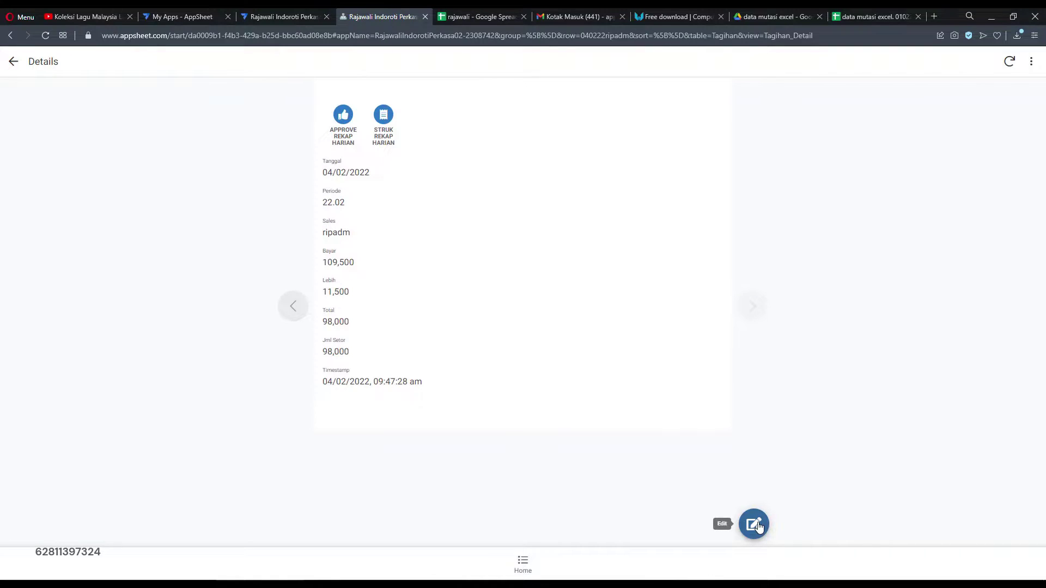
pyautogui.click(754, 525)
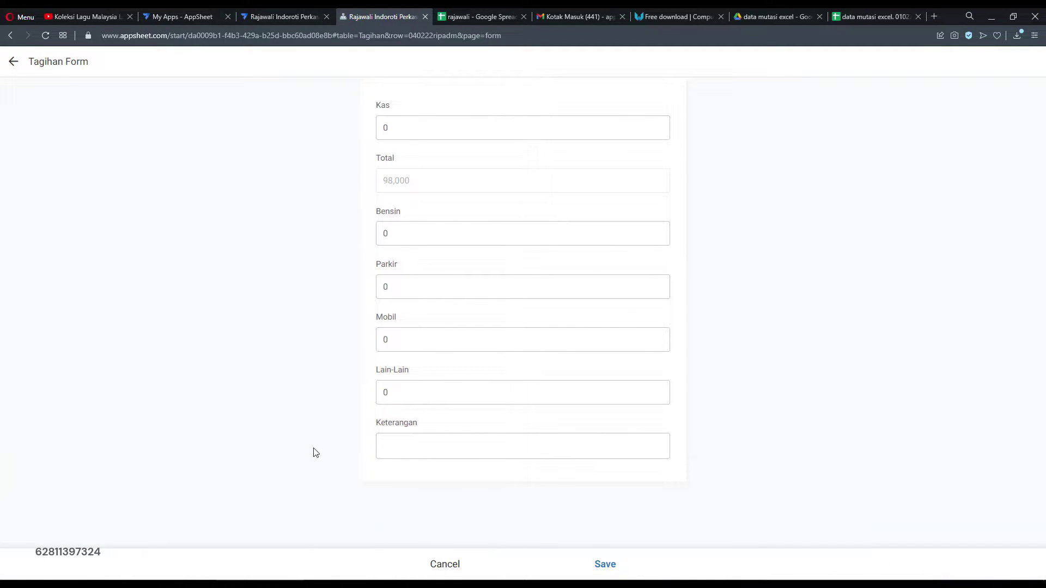
pyautogui.click(391, 239)
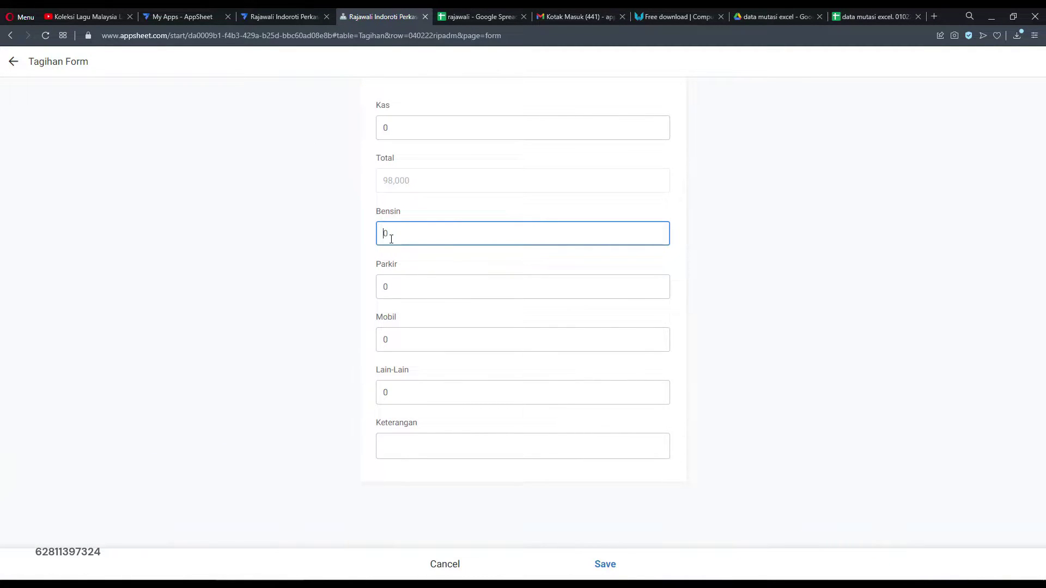
pyautogui.write('20000')
pyautogui.click(409, 289)
pyautogui.write('5')
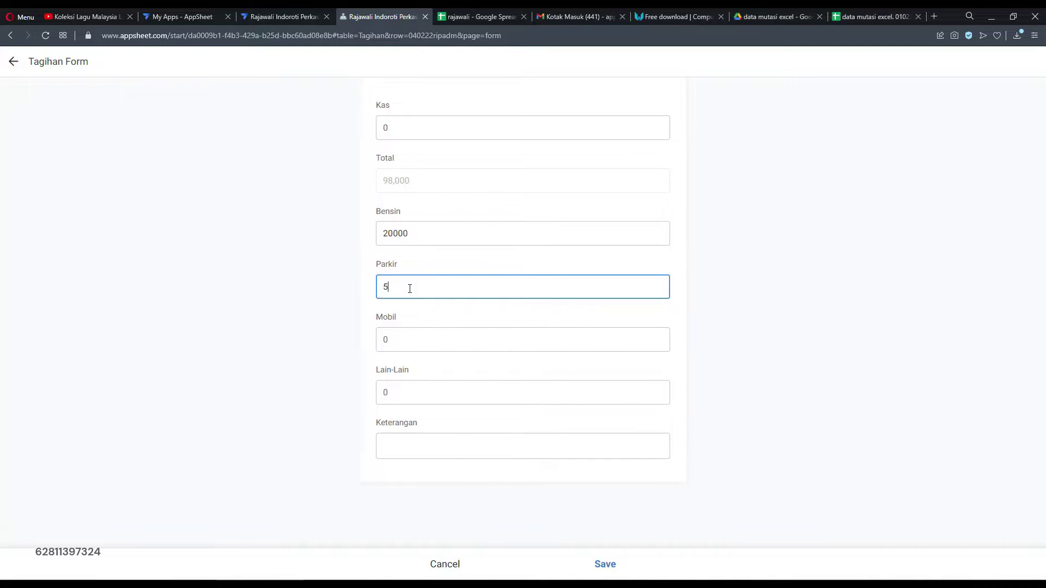
pyautogui.write('000')
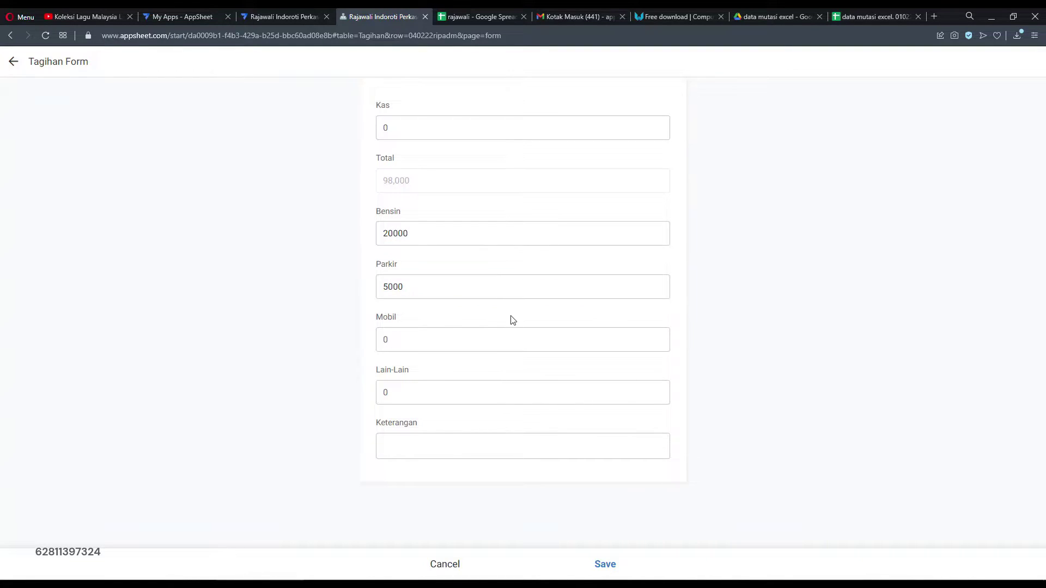
pyautogui.click(512, 320)
pyautogui.click(606, 565)
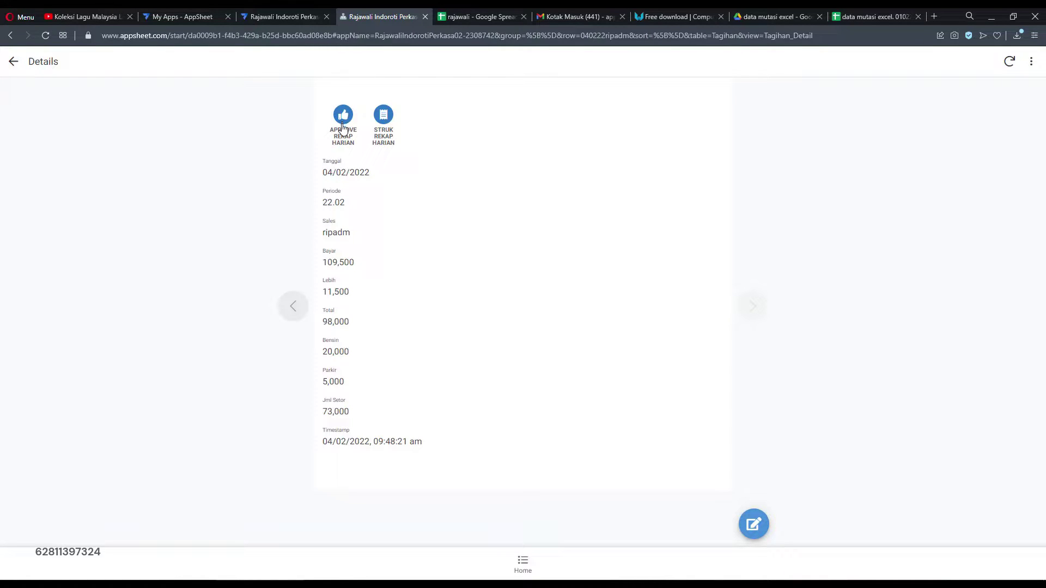
# Set the 04/02/2022 recap's Kas to 50000 and save it, reopening the form once more to save again.
pyautogui.click(12, 61)
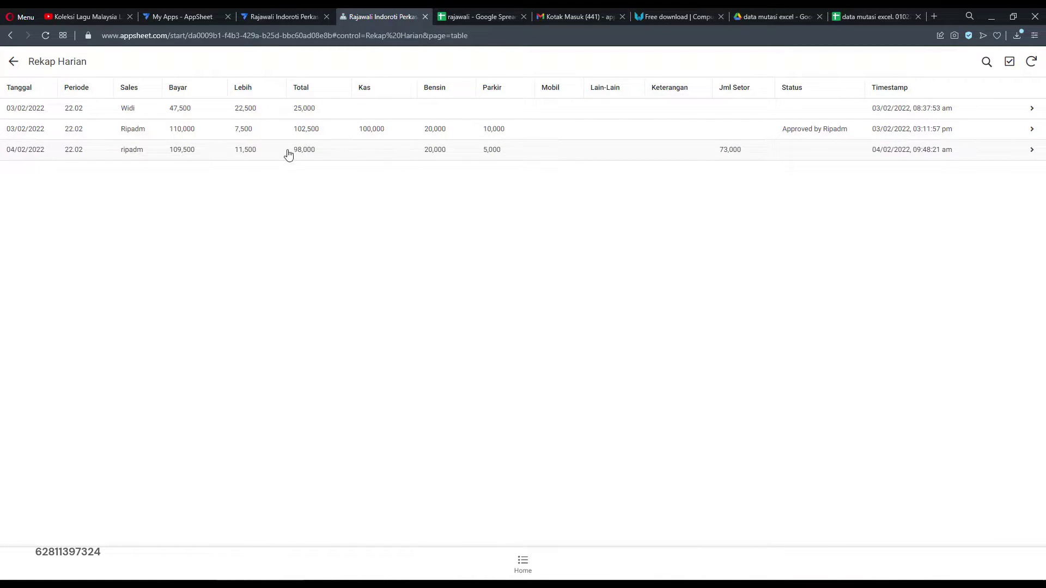
pyautogui.click(456, 149)
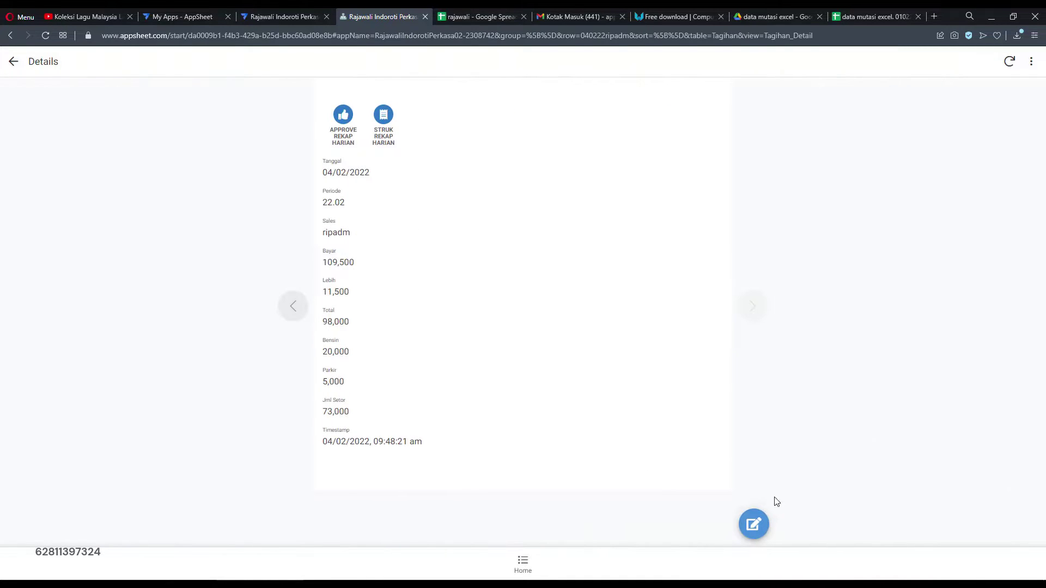
pyautogui.click(754, 524)
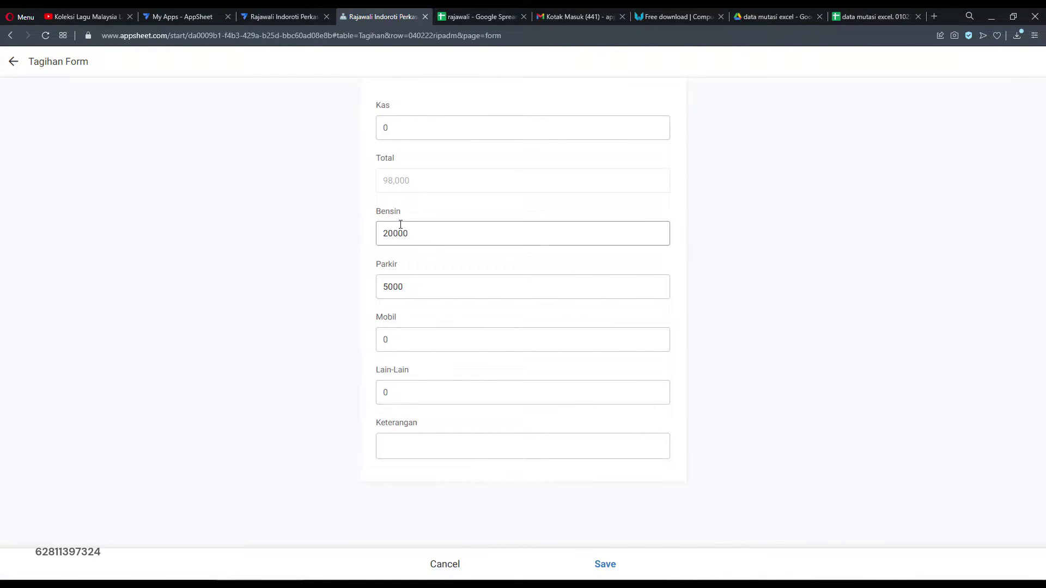
pyautogui.click(430, 131)
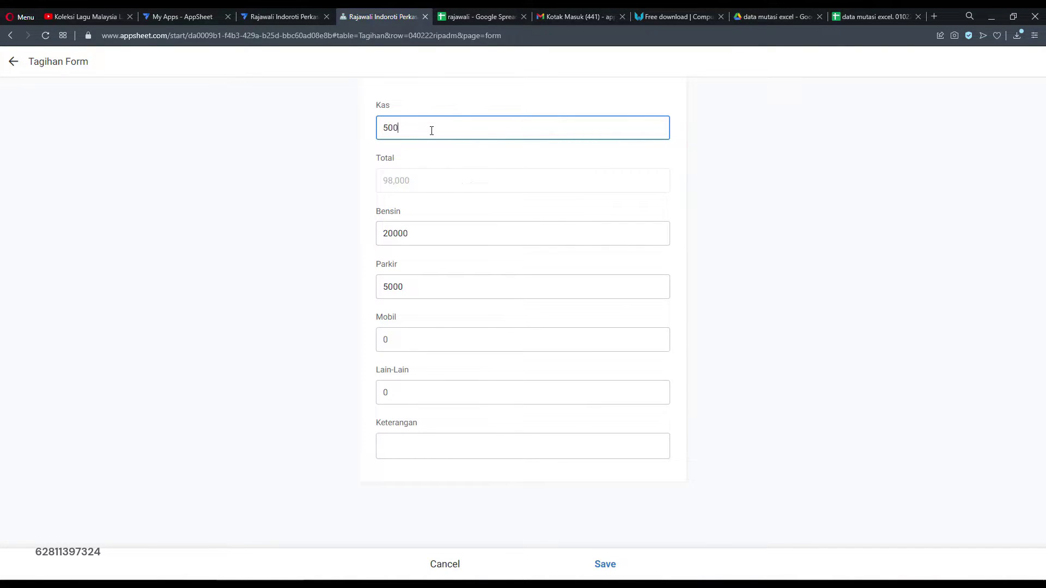
pyautogui.click(604, 566)
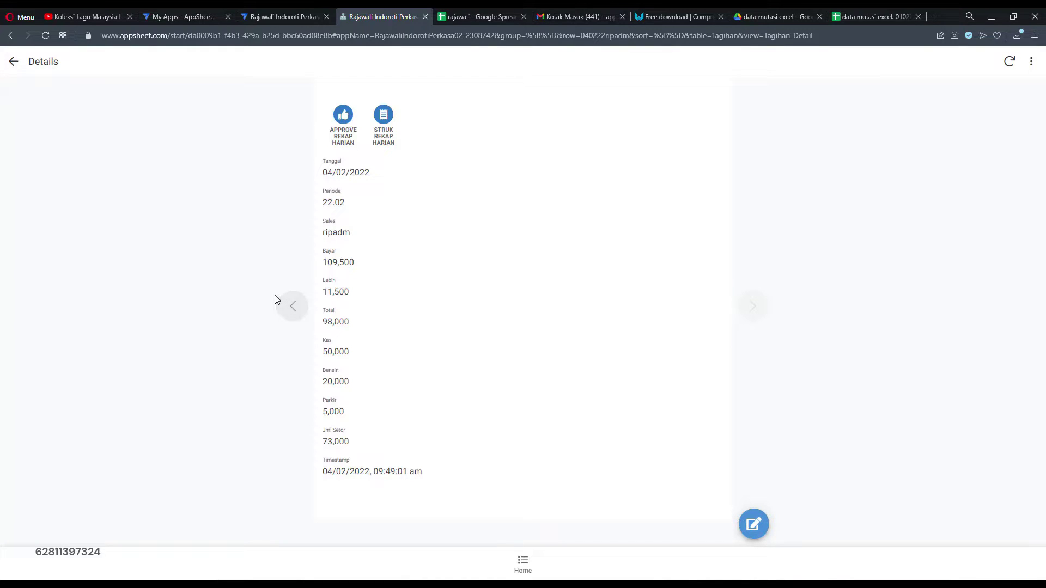
pyautogui.click(755, 524)
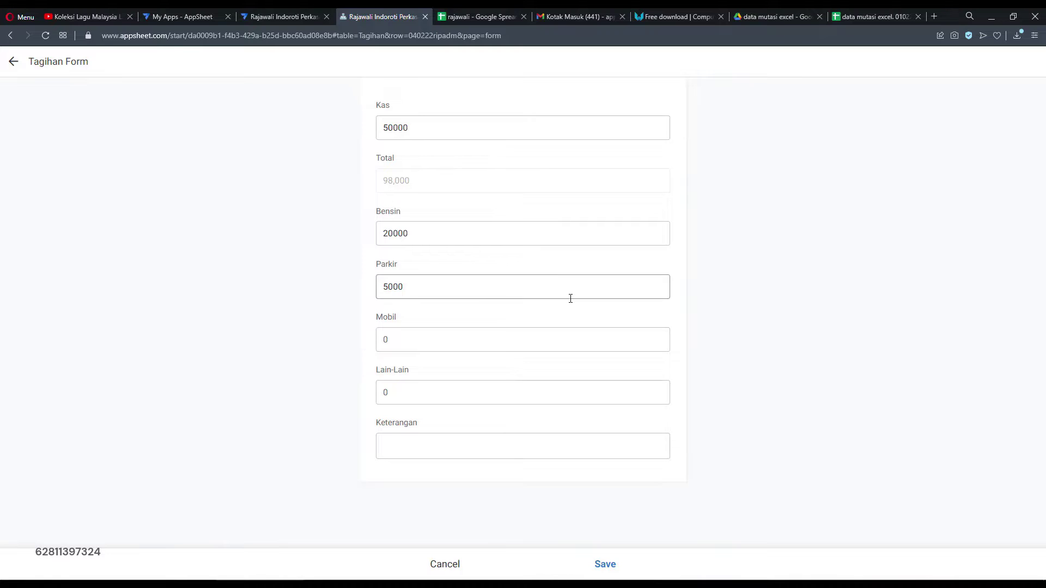
pyautogui.click(603, 567)
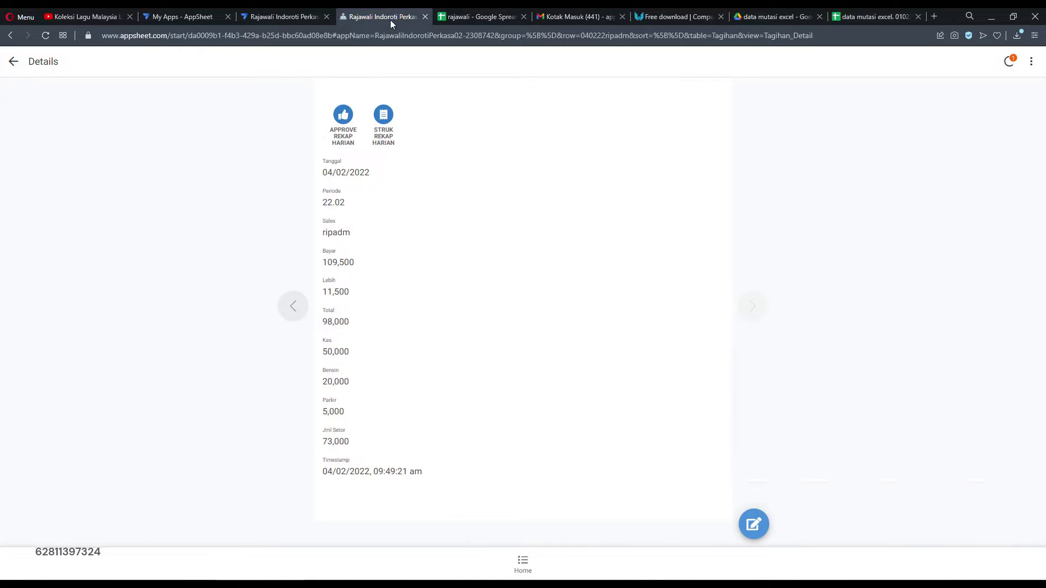
# Check the Kas and Jml Setor values of the 04/02/2022 row in the spreadsheet's Tagihan sheet.
pyautogui.click(480, 17)
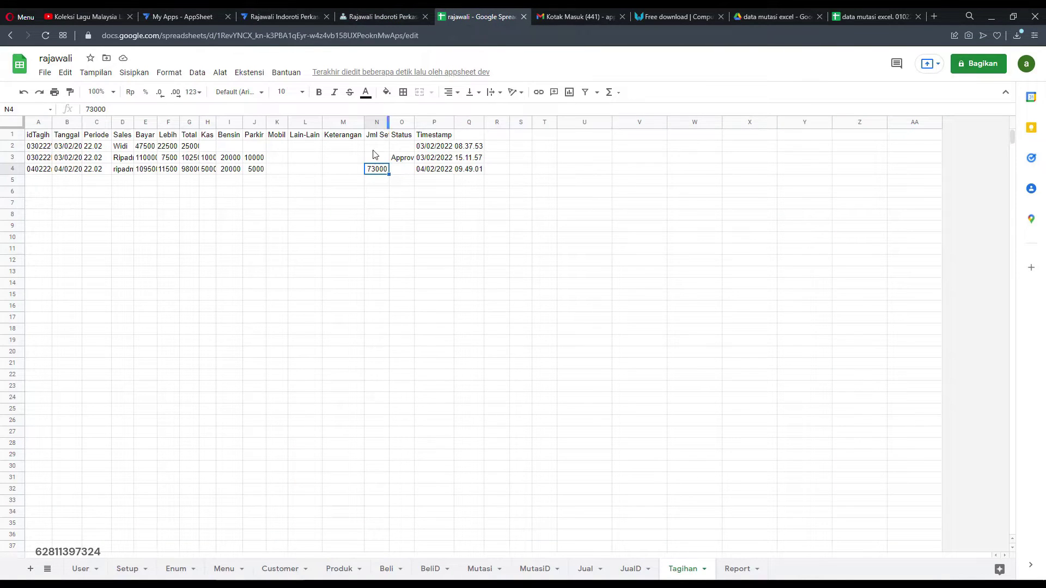
pyautogui.click(384, 251)
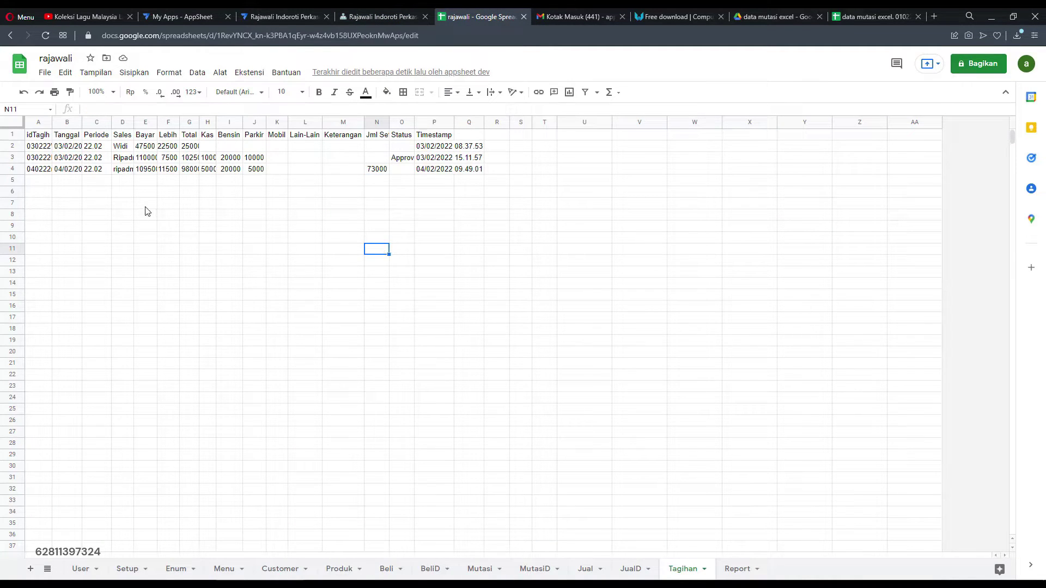
pyautogui.click(208, 172)
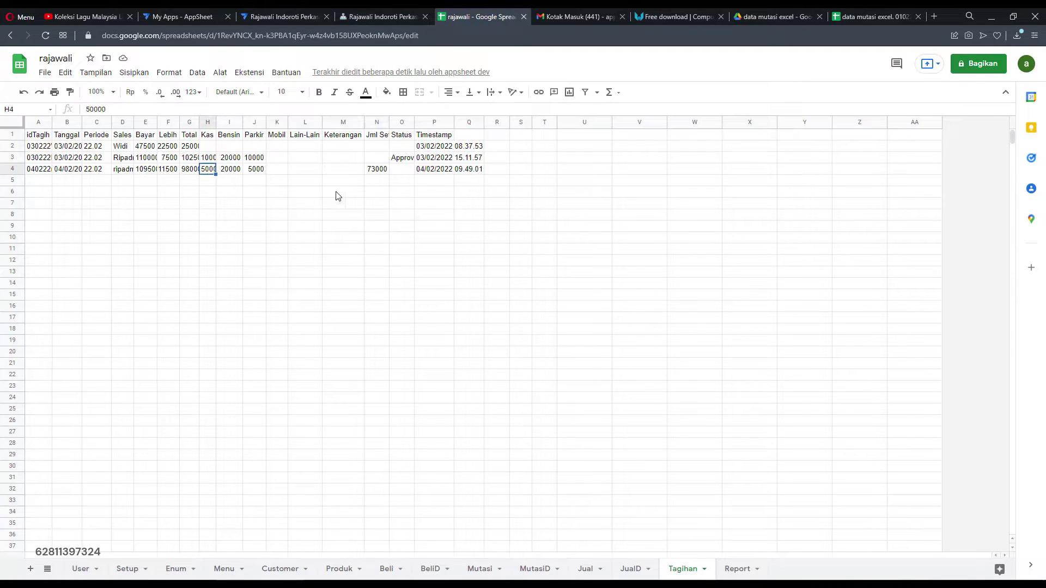
# Switch back to the Rajawali app, leave the daily recap, and open the Mutasi list under Transaksi.
pyautogui.click(380, 13)
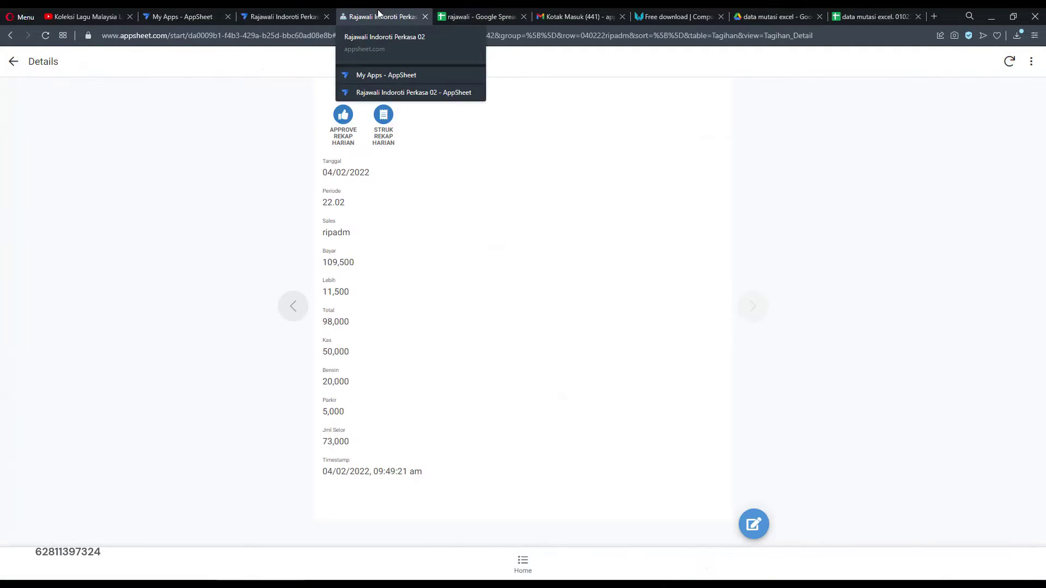
pyautogui.click(15, 64)
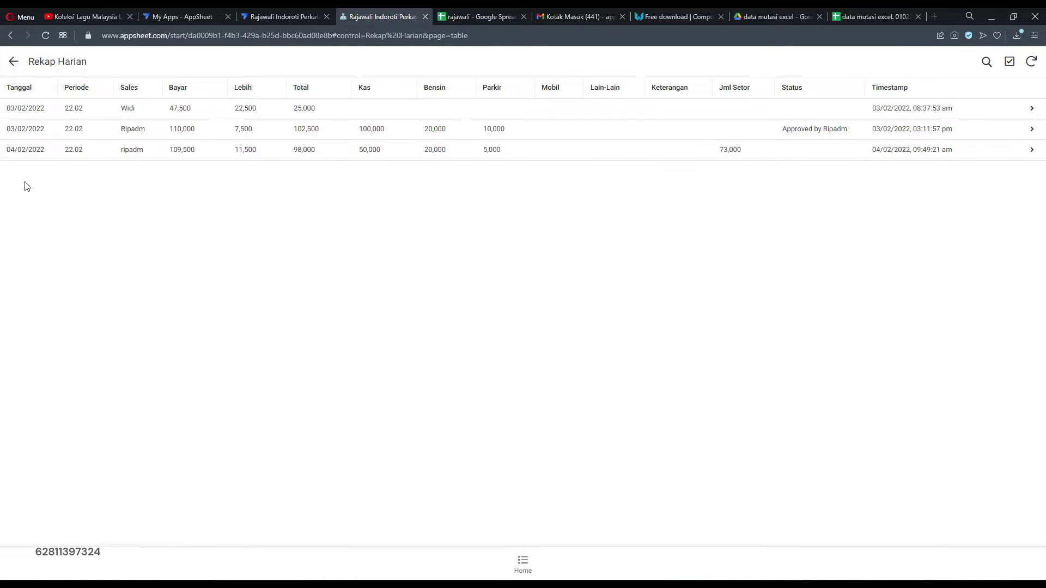
pyautogui.click(14, 64)
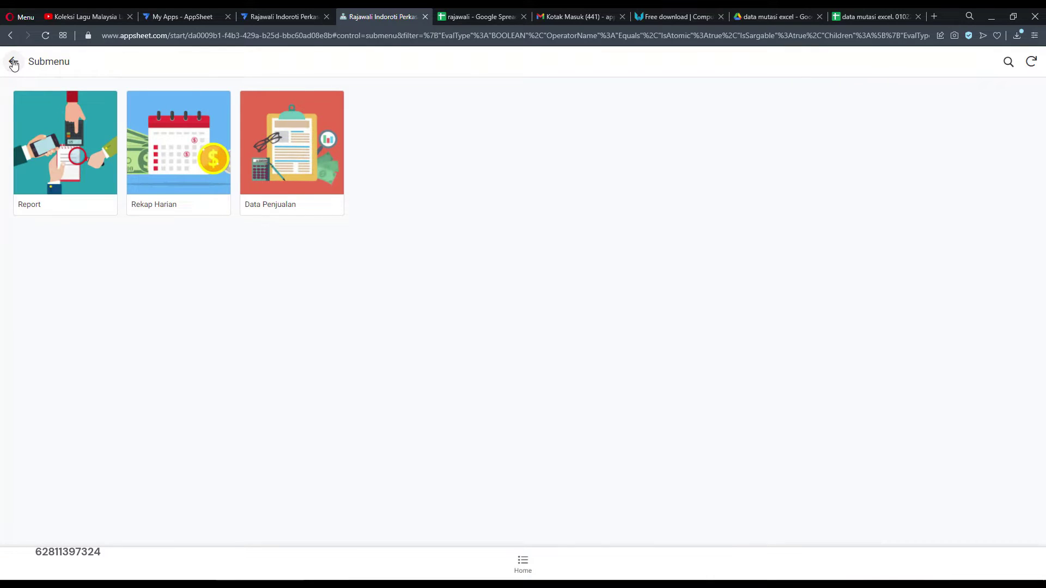
pyautogui.click(13, 64)
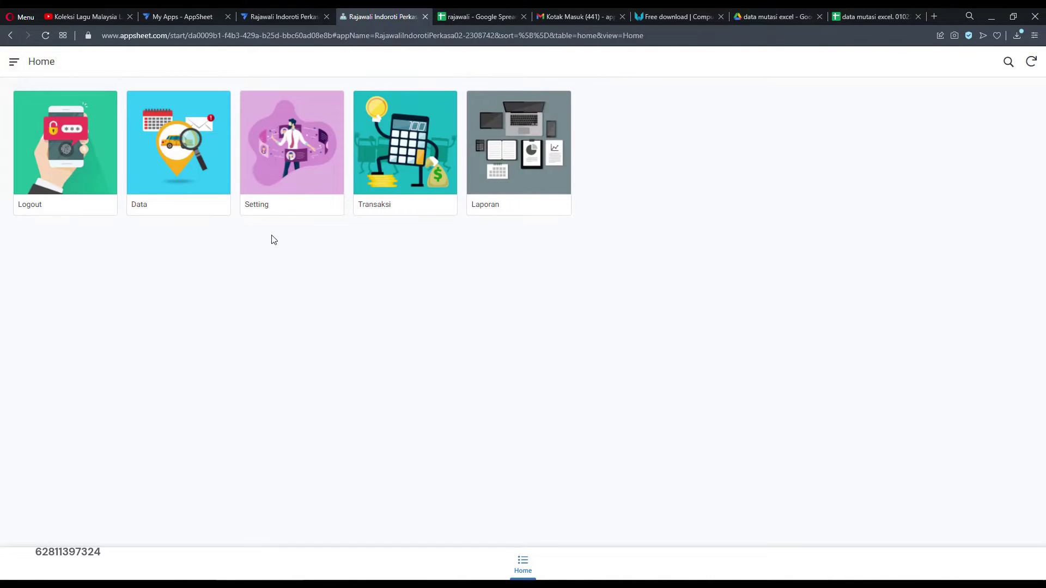
pyautogui.click(421, 159)
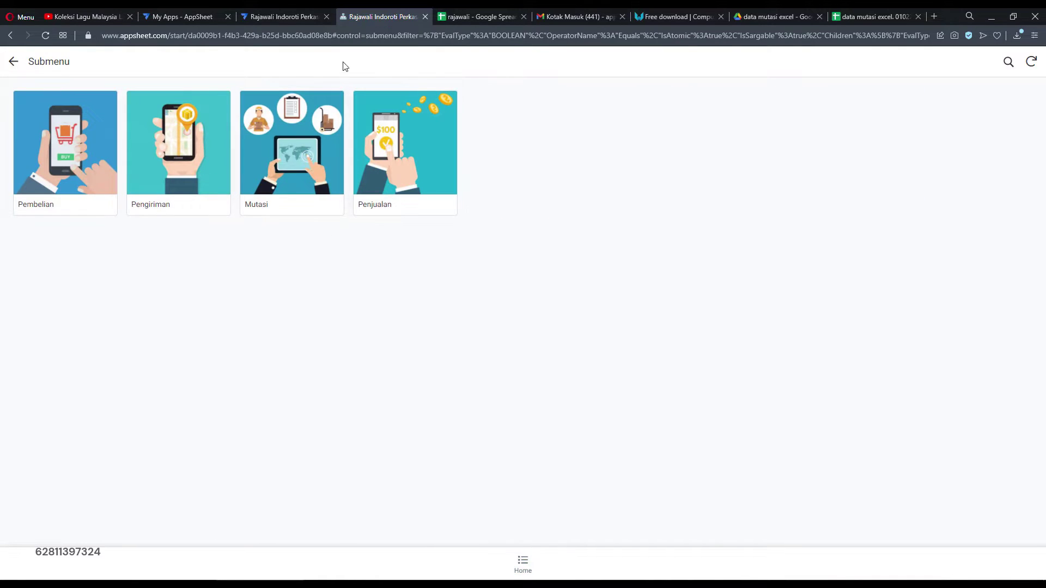
pyautogui.click(294, 142)
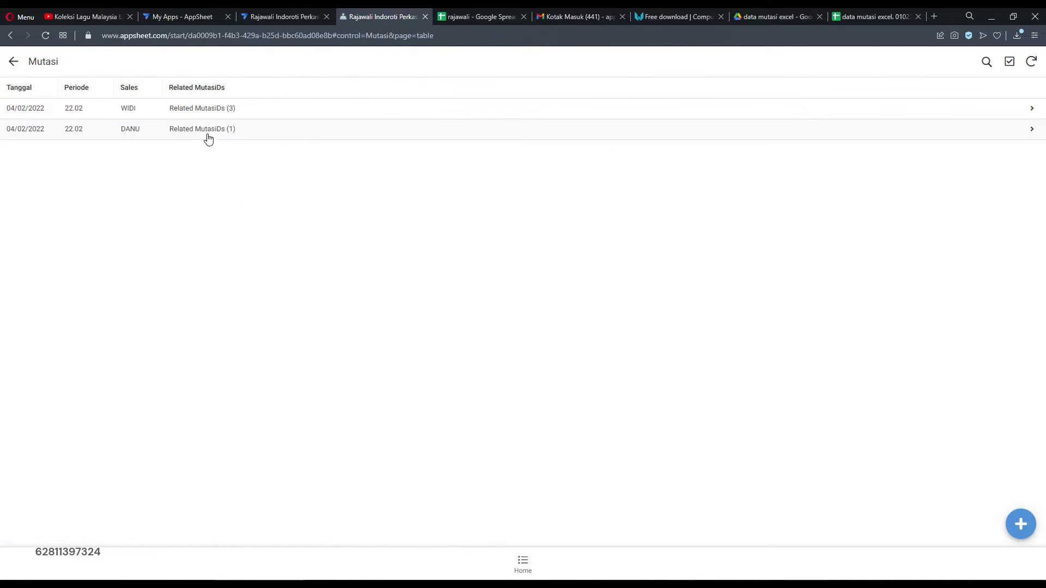
# Examine the product details of both salespeople's 04/02/2022 records in the Mutasi list, starting with the second record.
pyautogui.click(257, 130)
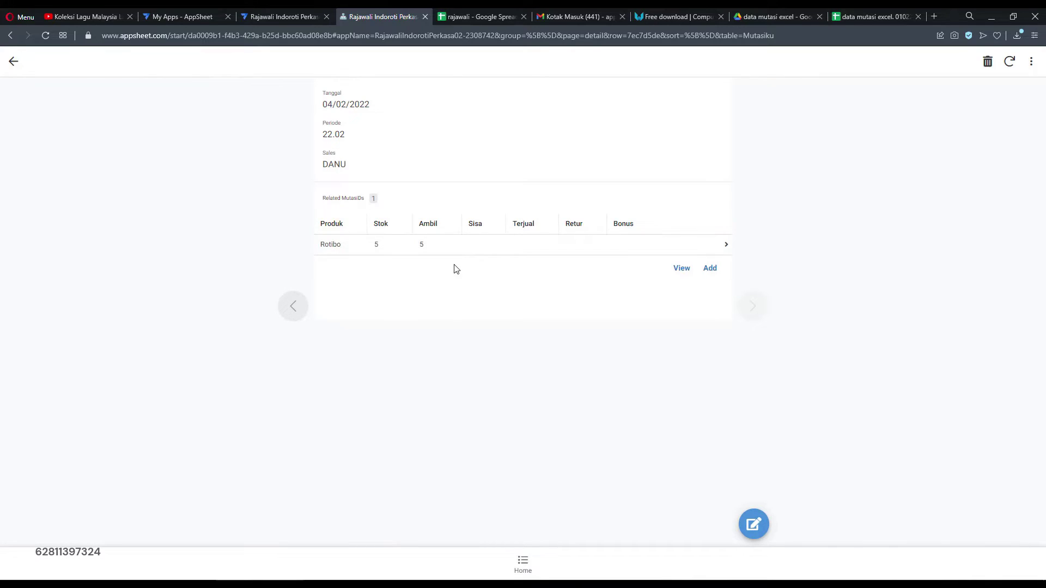
pyautogui.click(12, 62)
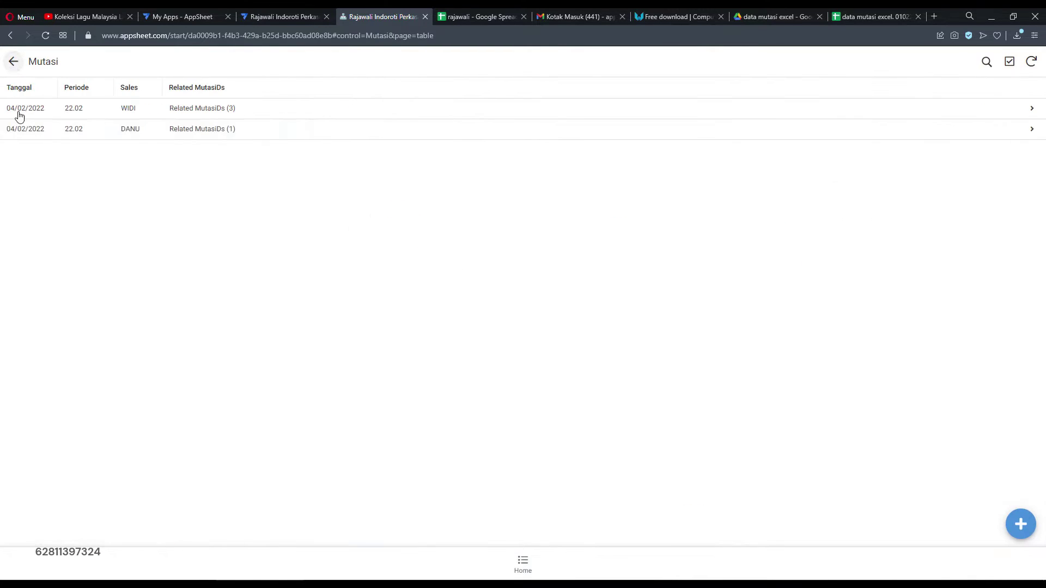
pyautogui.click(257, 108)
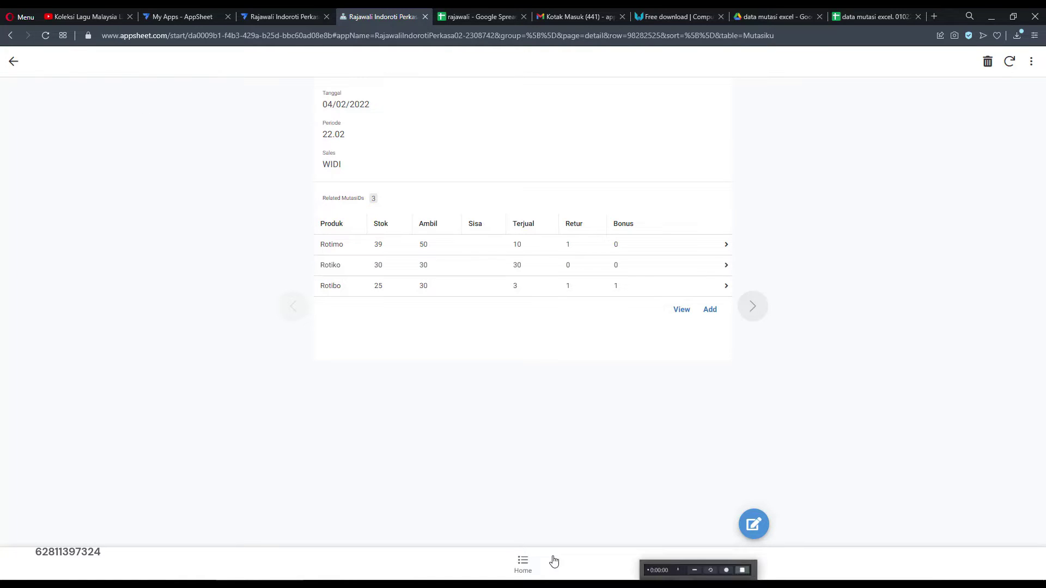
# Return to Home, open Data Penjualan under Laporan, and drill down through period 22.02 and 04/02/2022 to the salesperson's customer sales.
pyautogui.click(522, 563)
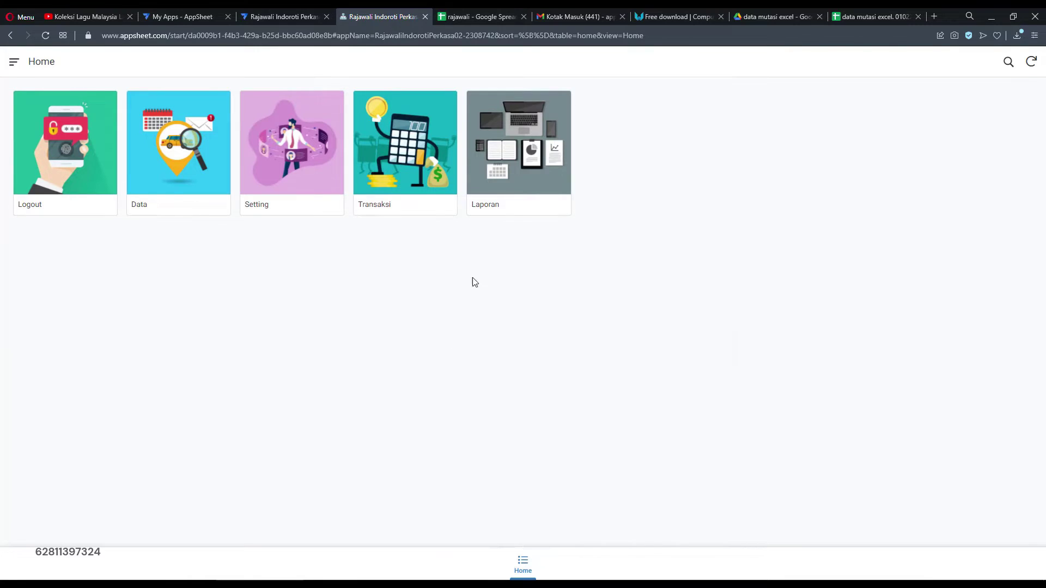
pyautogui.click(518, 141)
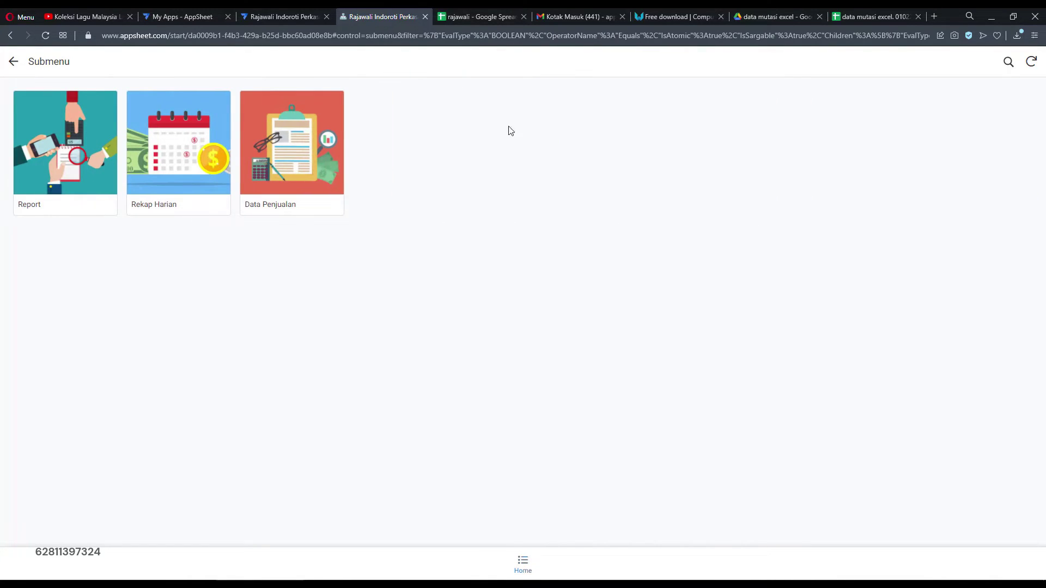
pyautogui.click(292, 164)
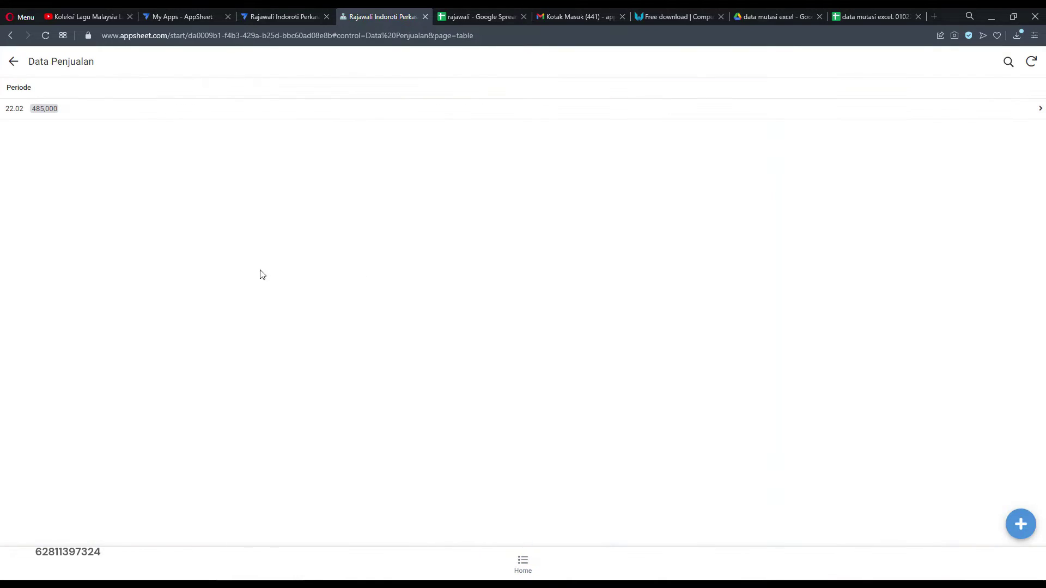
pyautogui.click(232, 109)
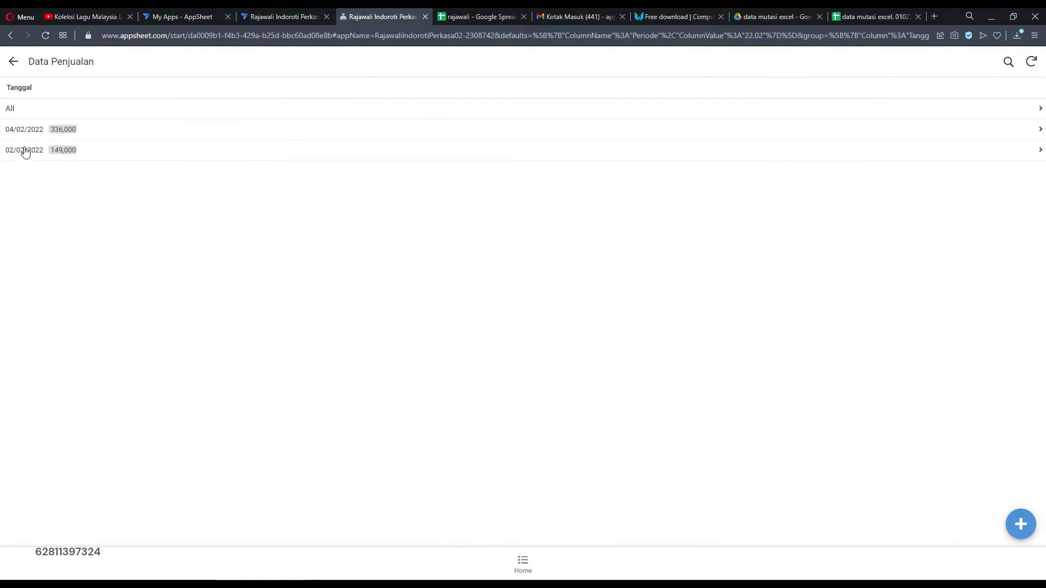
pyautogui.click(13, 63)
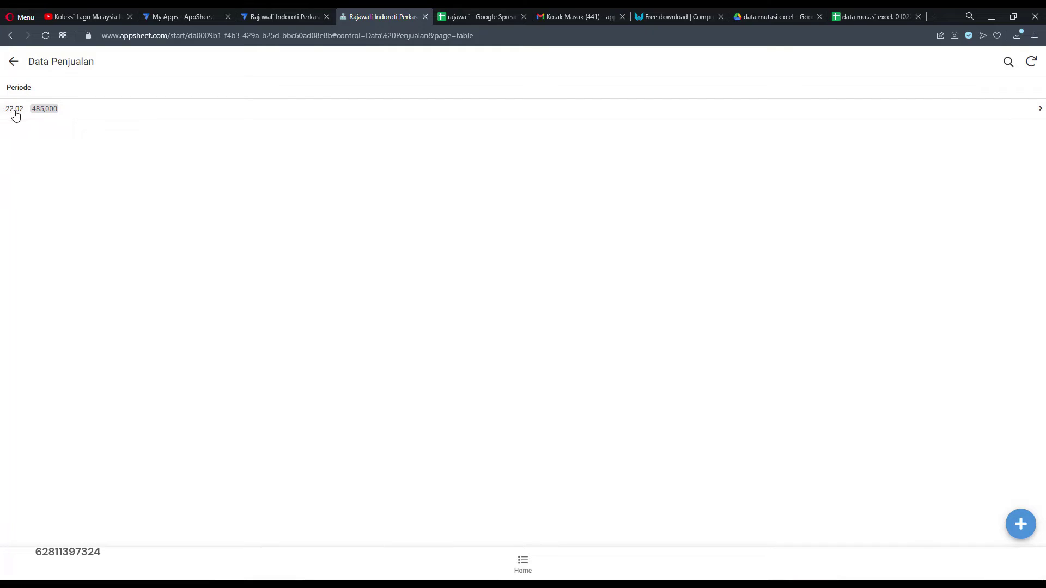
pyautogui.click(177, 111)
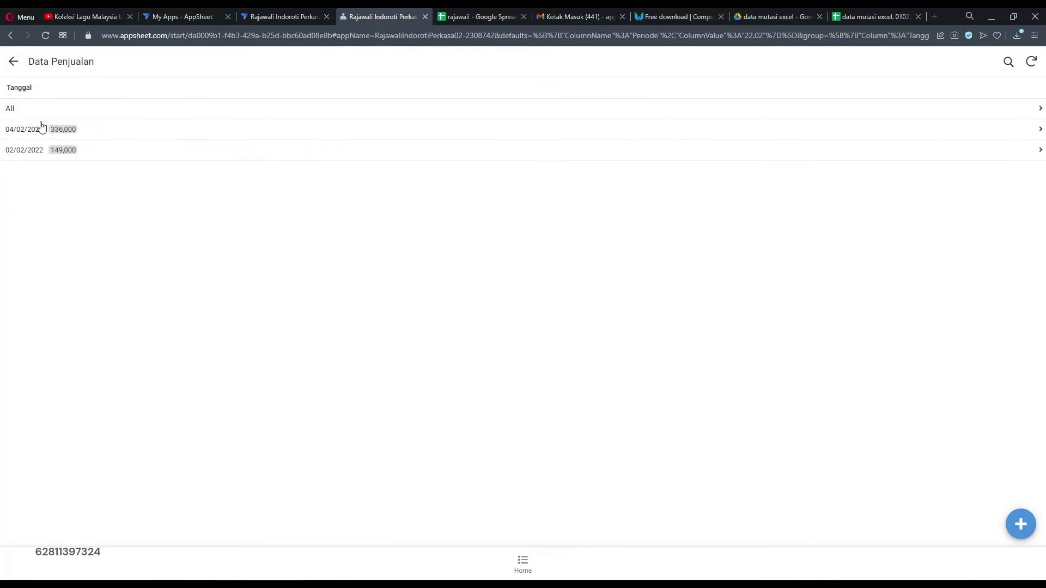
pyautogui.click(123, 129)
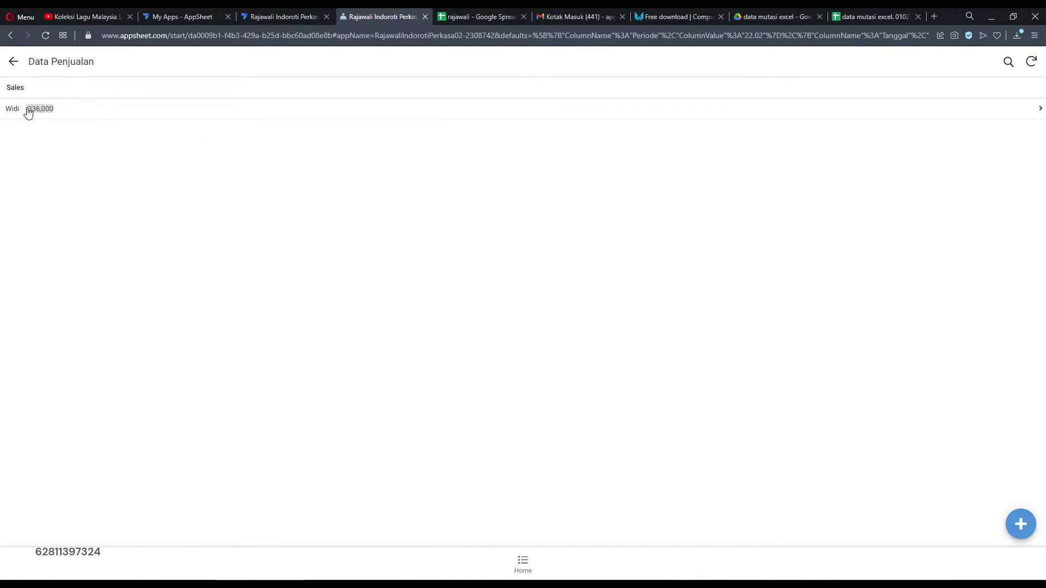
pyautogui.click(161, 108)
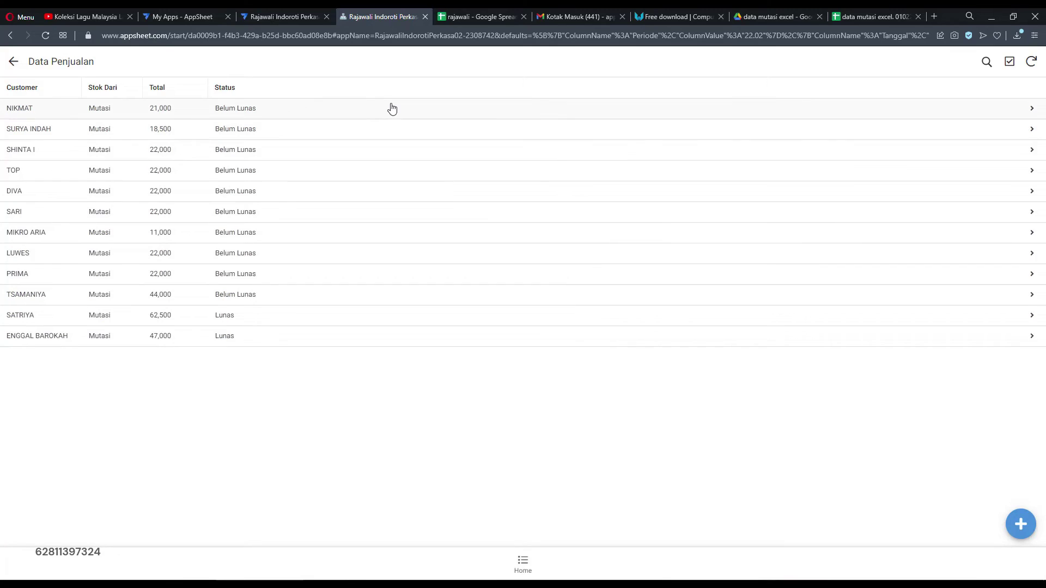
# Examine the sale details of the first, second and fourth customers in the 04/02/2022 list, and return to Home.
pyautogui.click(319, 112)
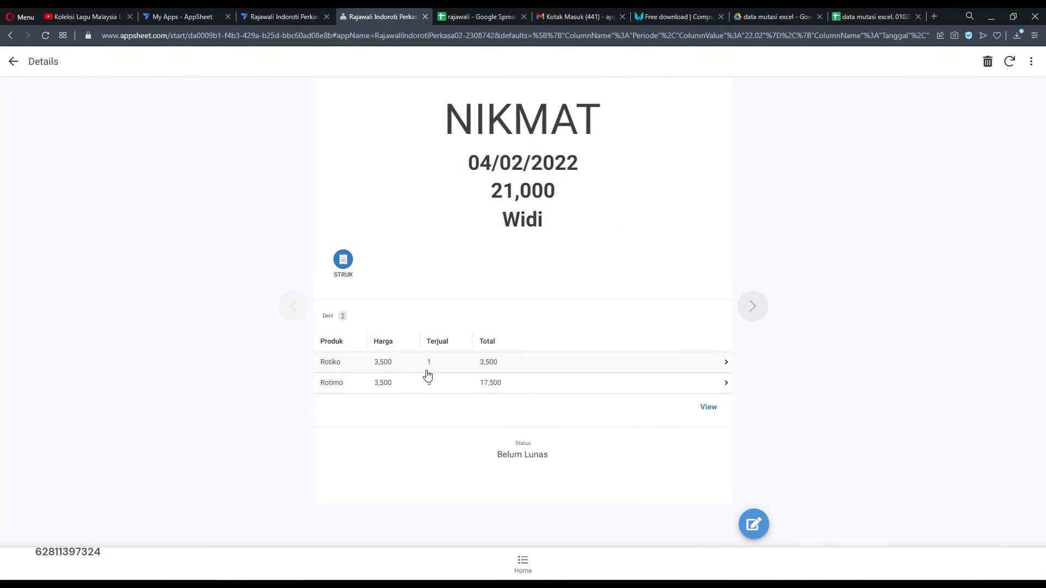
pyautogui.click(14, 63)
pyautogui.click(145, 128)
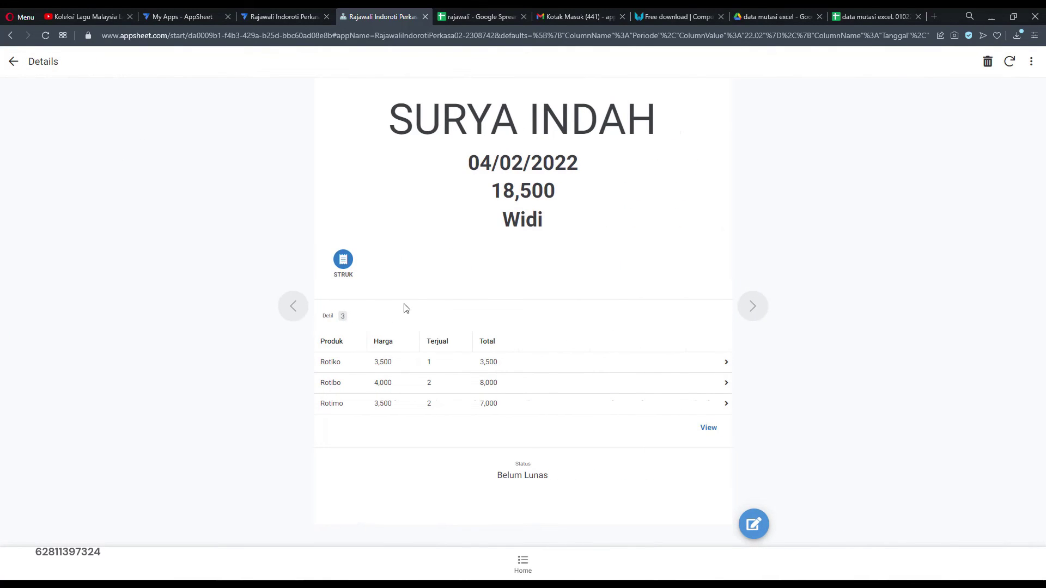
pyautogui.click(14, 62)
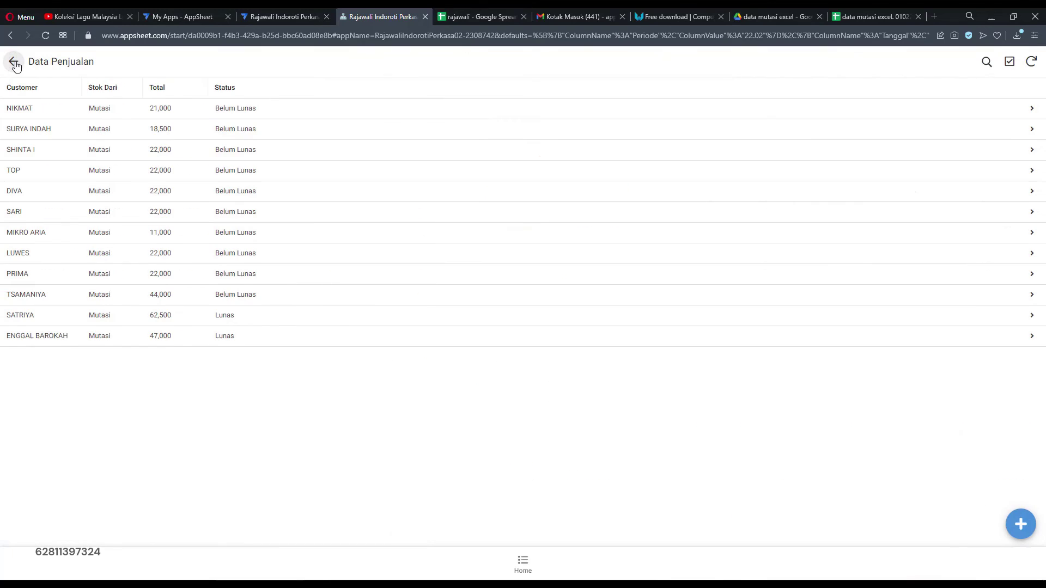
pyautogui.click(128, 171)
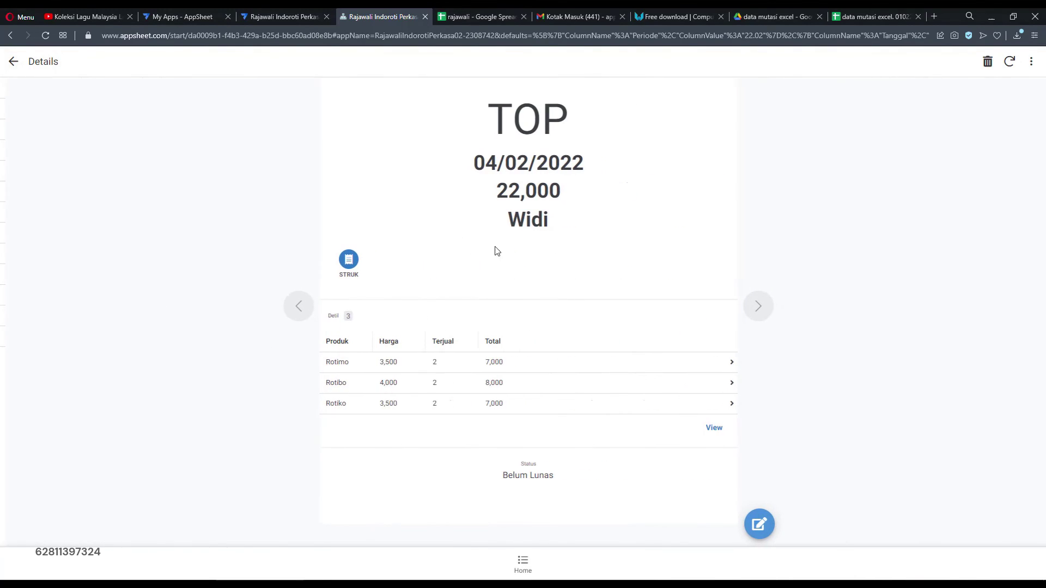
pyautogui.click(10, 65)
pyautogui.click(11, 65)
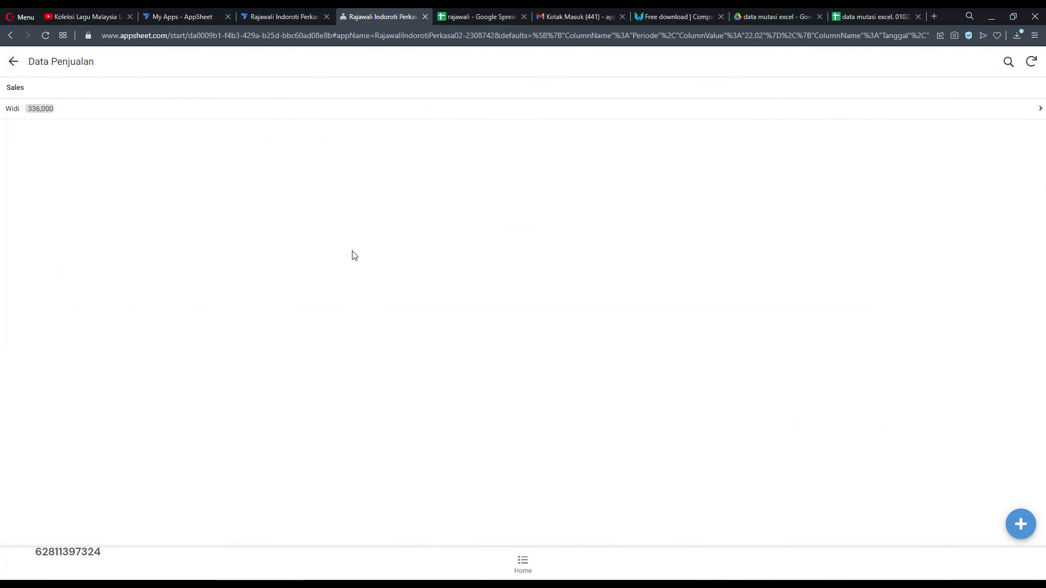
pyautogui.click(522, 564)
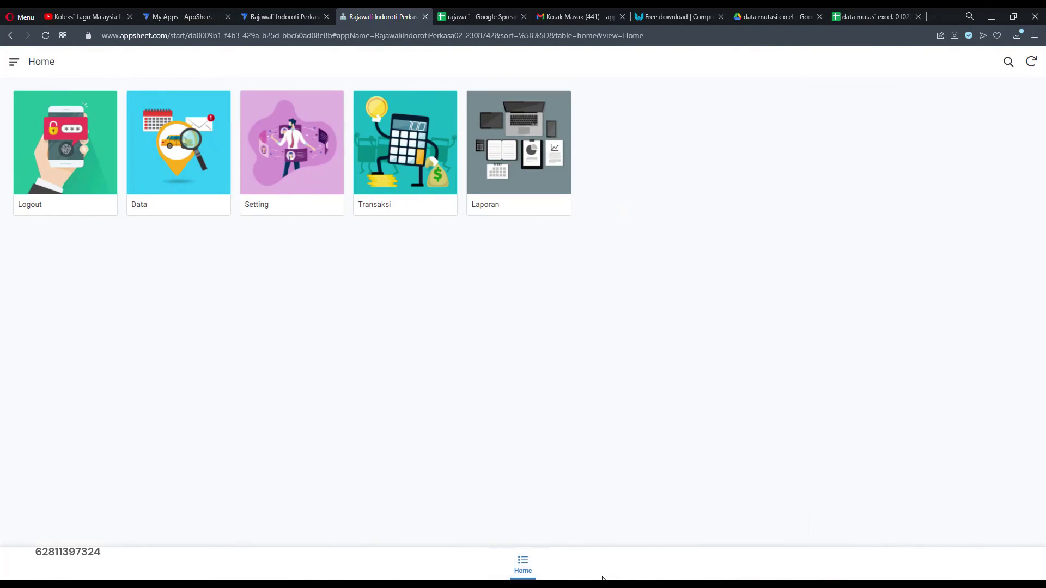